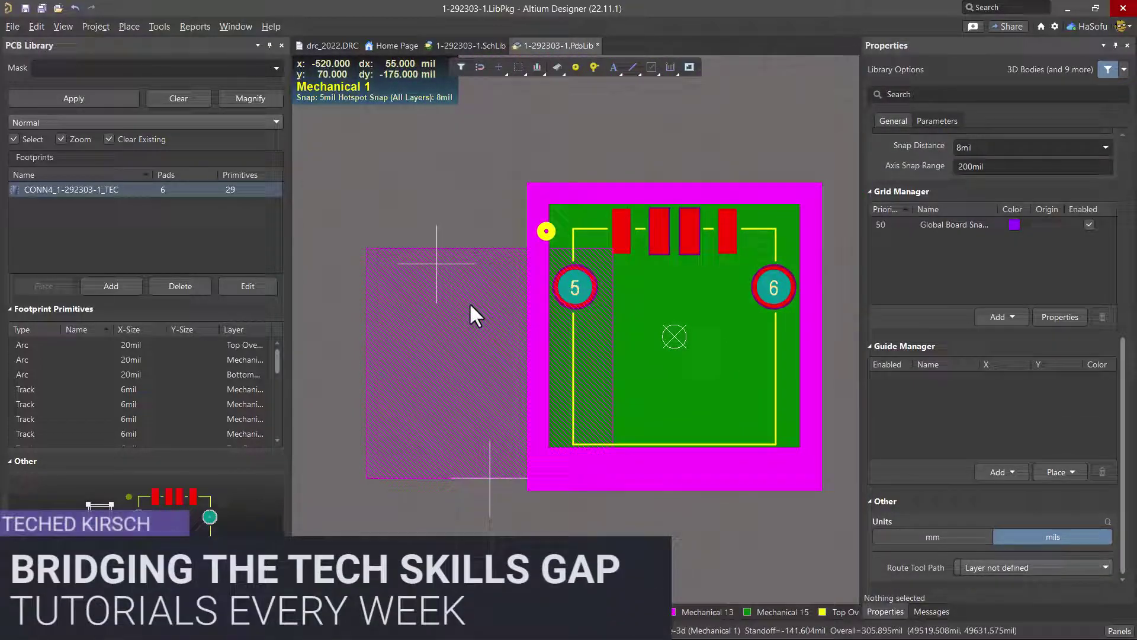
# Step: Move the connector's 3D body onto the footprint outline and inspect its fit in 3D from the top side
pyautogui.moveTo(435, 258)
pyautogui.mouseDown()
pyautogui.moveTo(583, 247)
pyautogui.moveTo(620, 229)
pyautogui.mouseUp()
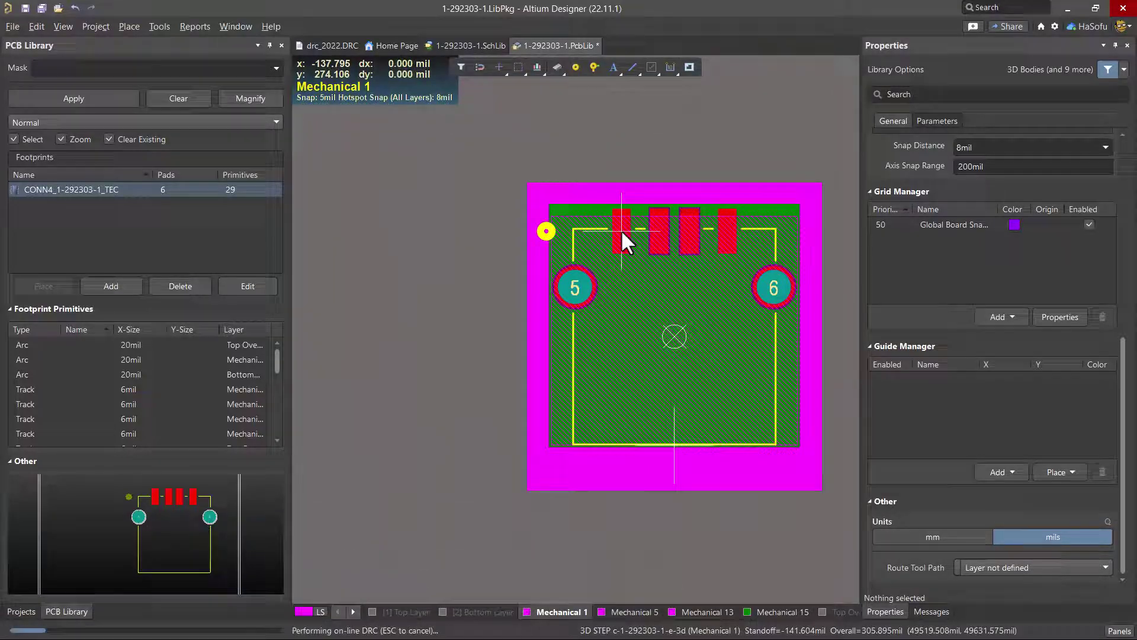
pyautogui.press('3')
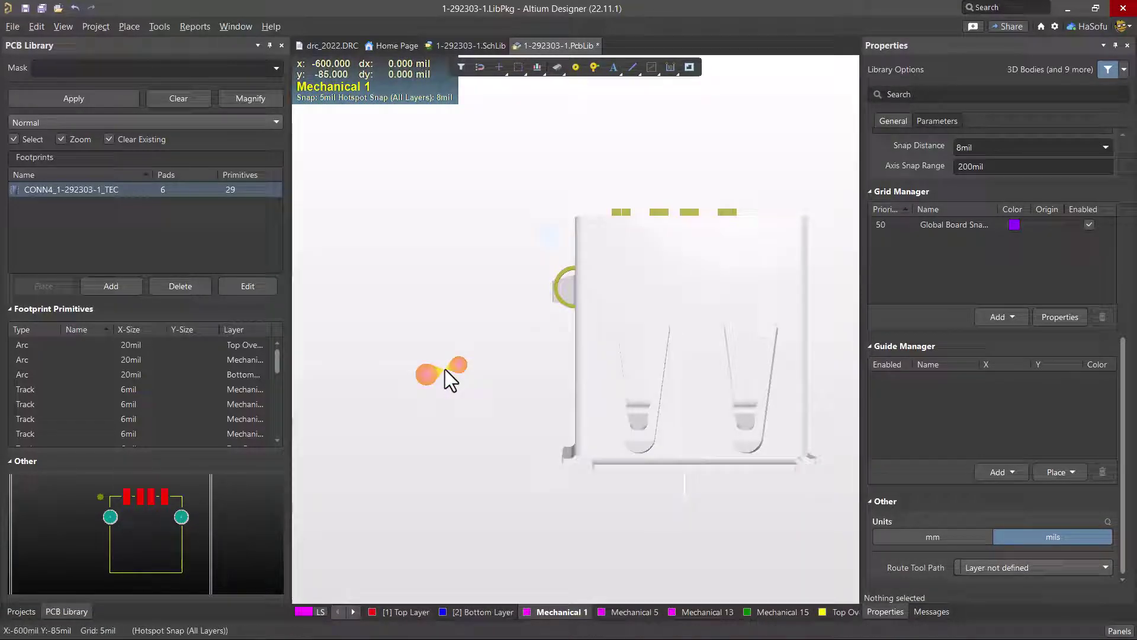
pyautogui.keyDown('shift'); pyautogui.moveTo(445, 369); pyautogui.dragTo(317, 157, button='right'); pyautogui.keyUp('shift')
pyautogui.click(62, 26)
pyautogui.moveTo(159, 256)
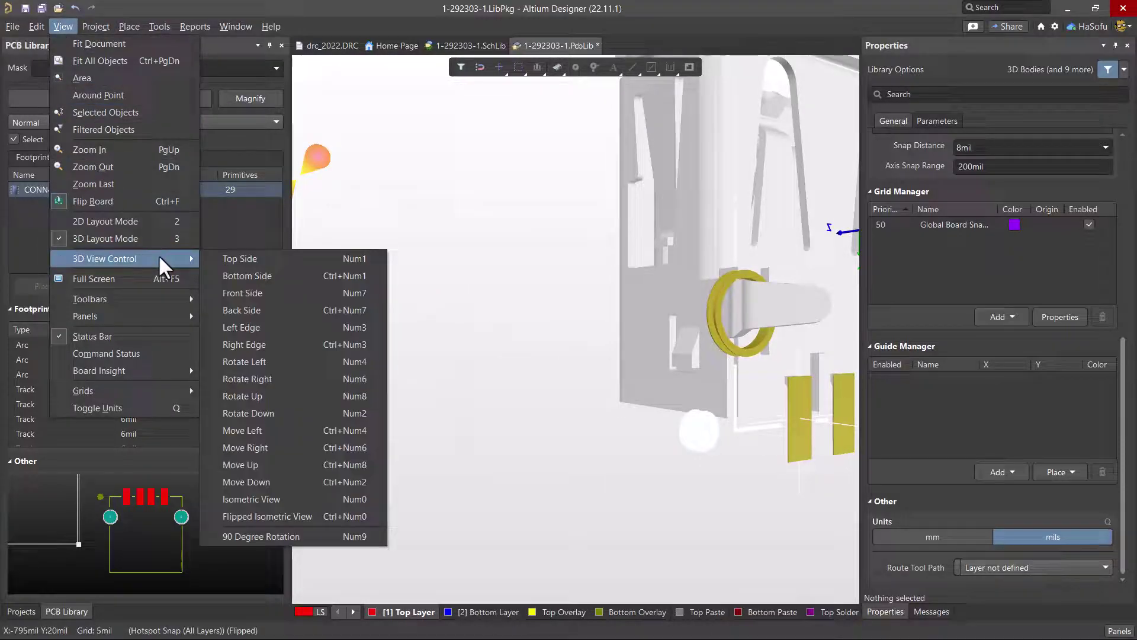
pyautogui.click(235, 260)
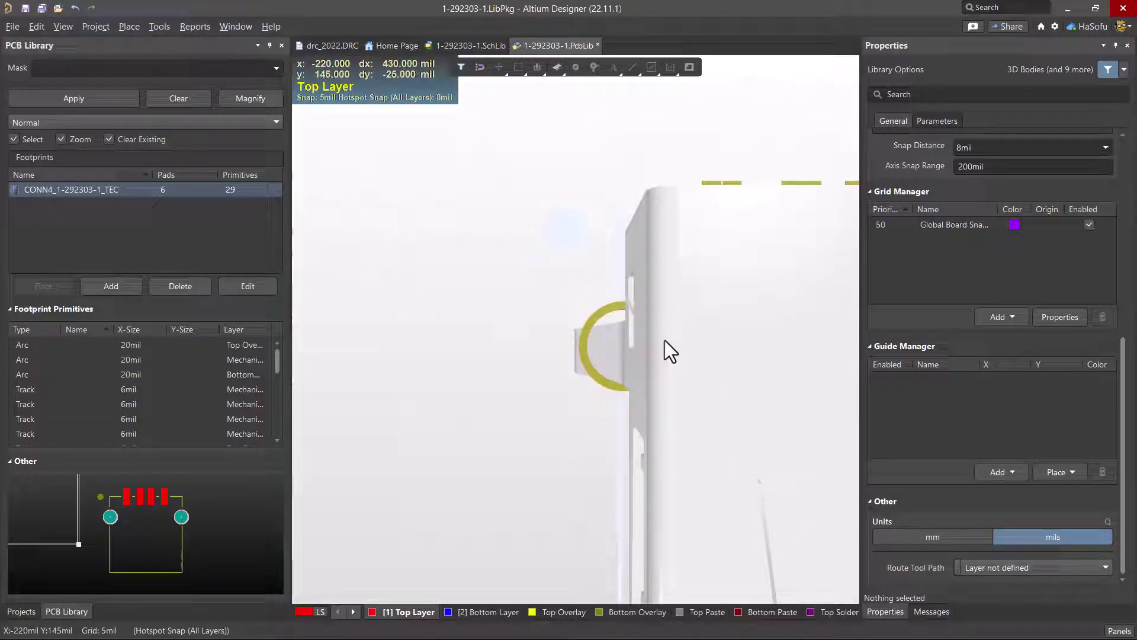
pyautogui.moveTo(664, 340); pyautogui.dragTo(630, 338, button='right')
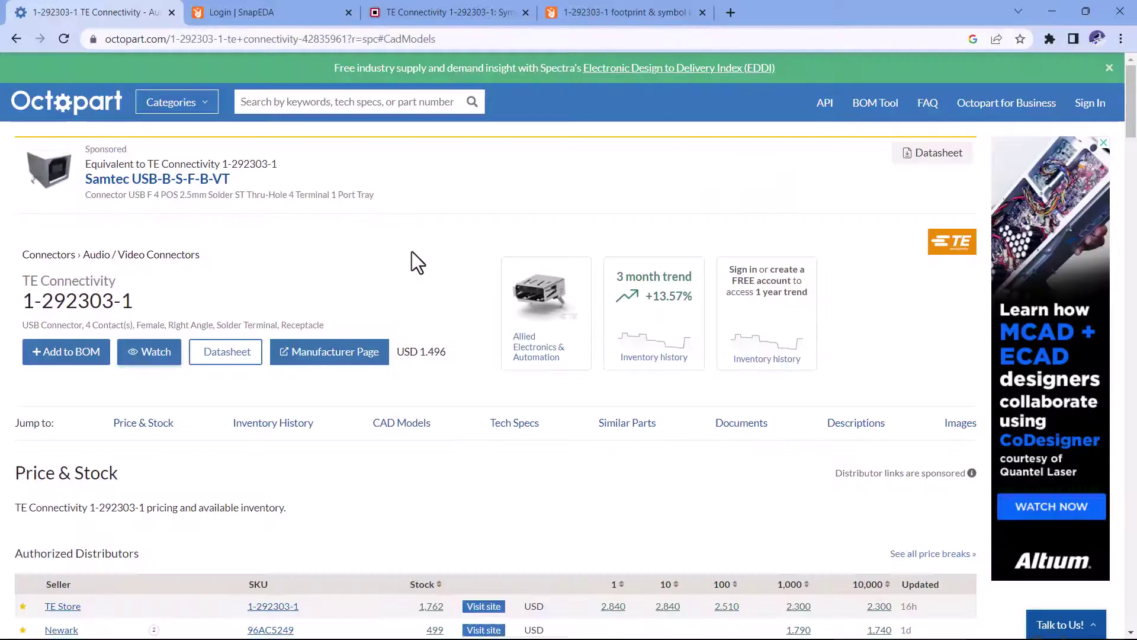
# Step: In the browser, examine the pricing, inventory history and CAD model sources for TE Connectivity 1-292303-1 on Octopart
pyautogui.scroll(-5, 411, 251)
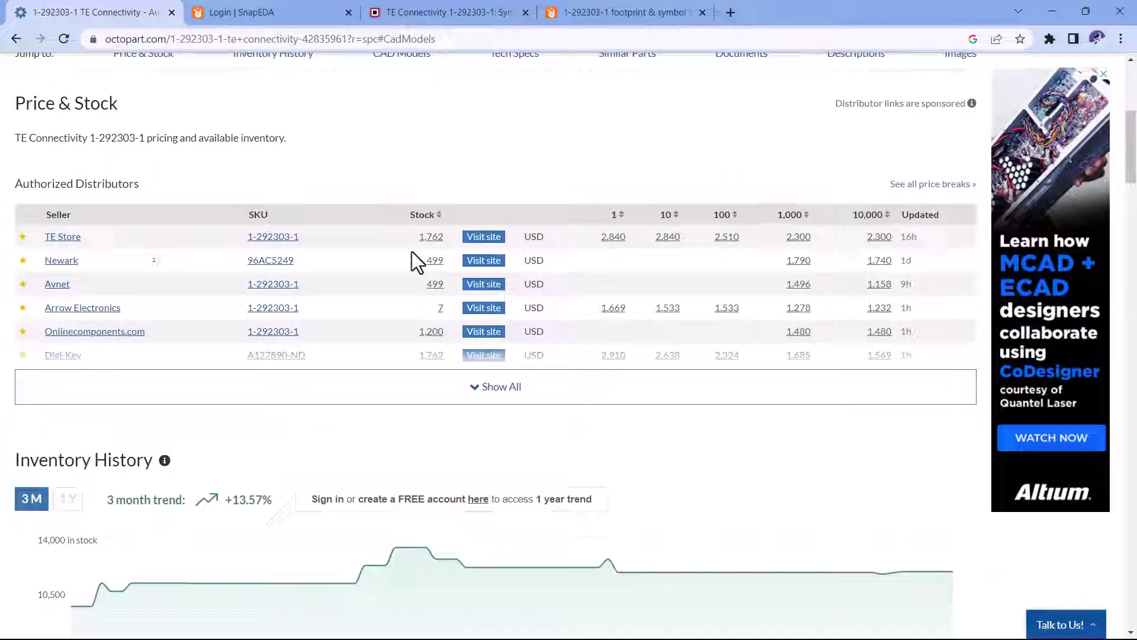
pyautogui.scroll(-4, 411, 251)
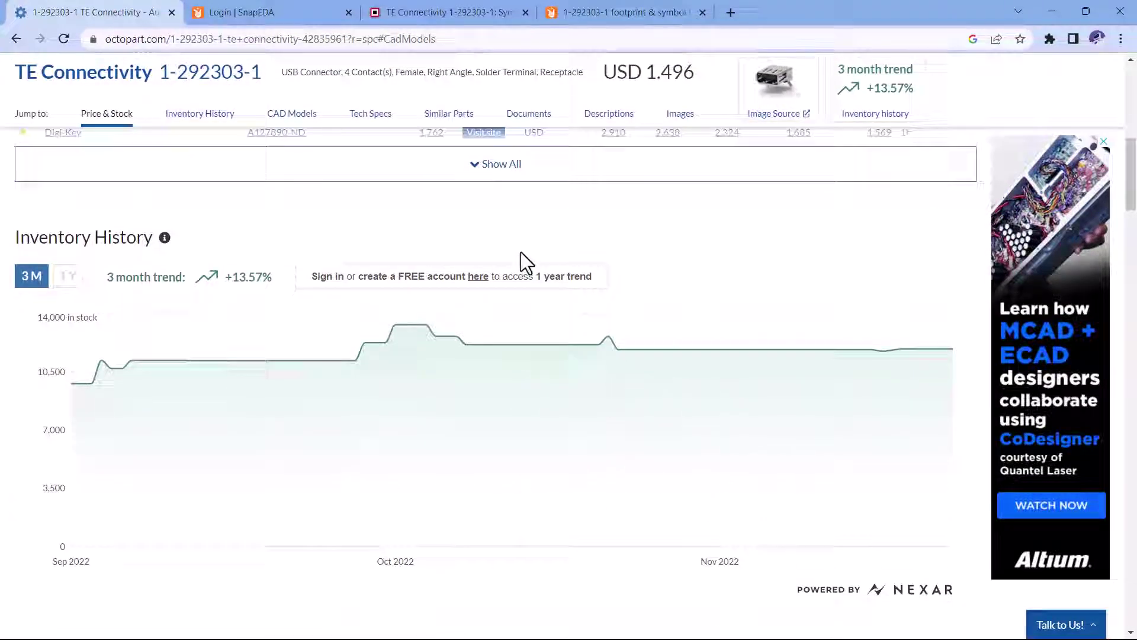
pyautogui.scroll(-8, 660, 537)
pyautogui.scroll(7, 634, 432)
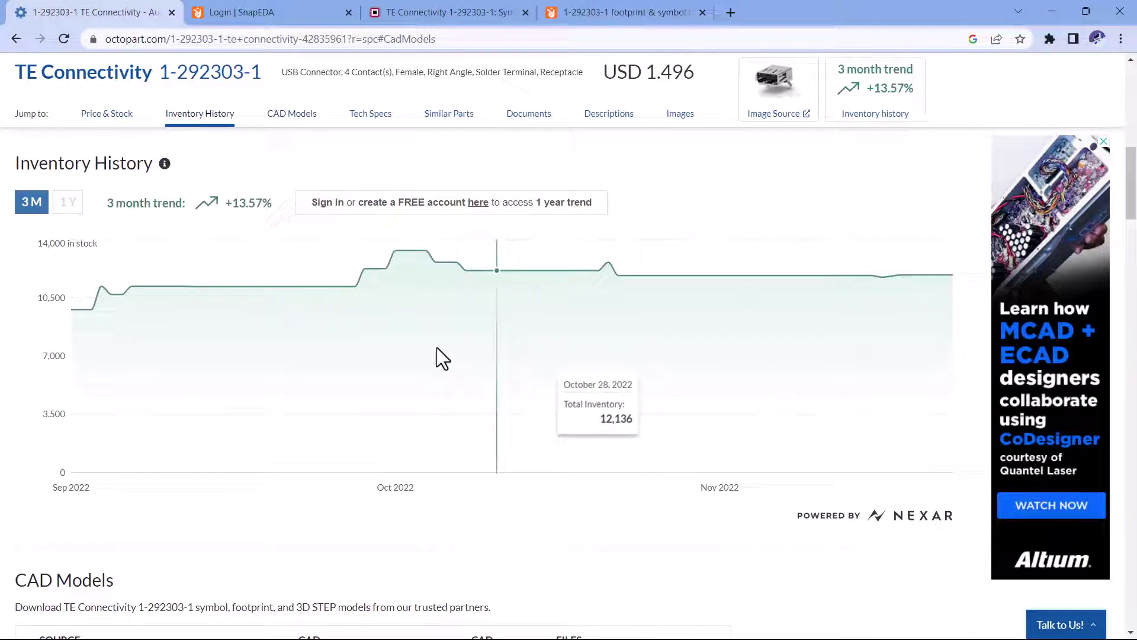
pyautogui.scroll(10, 379, 337)
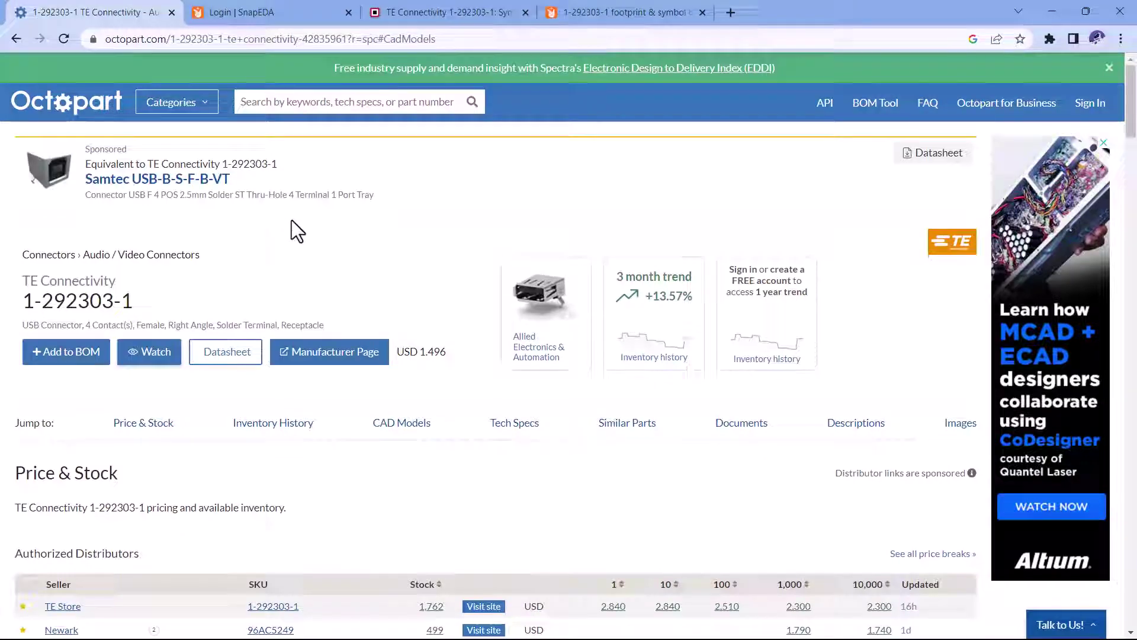
pyautogui.scroll(-3, 289, 228)
pyautogui.scroll(-4, 438, 322)
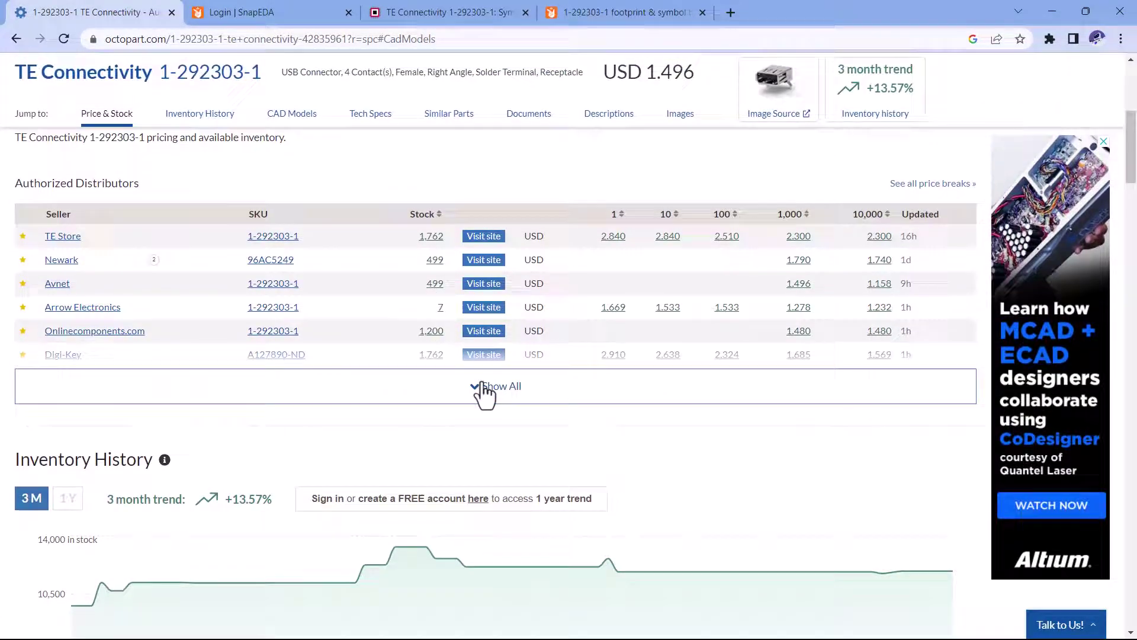
pyautogui.scroll(-4, 483, 394)
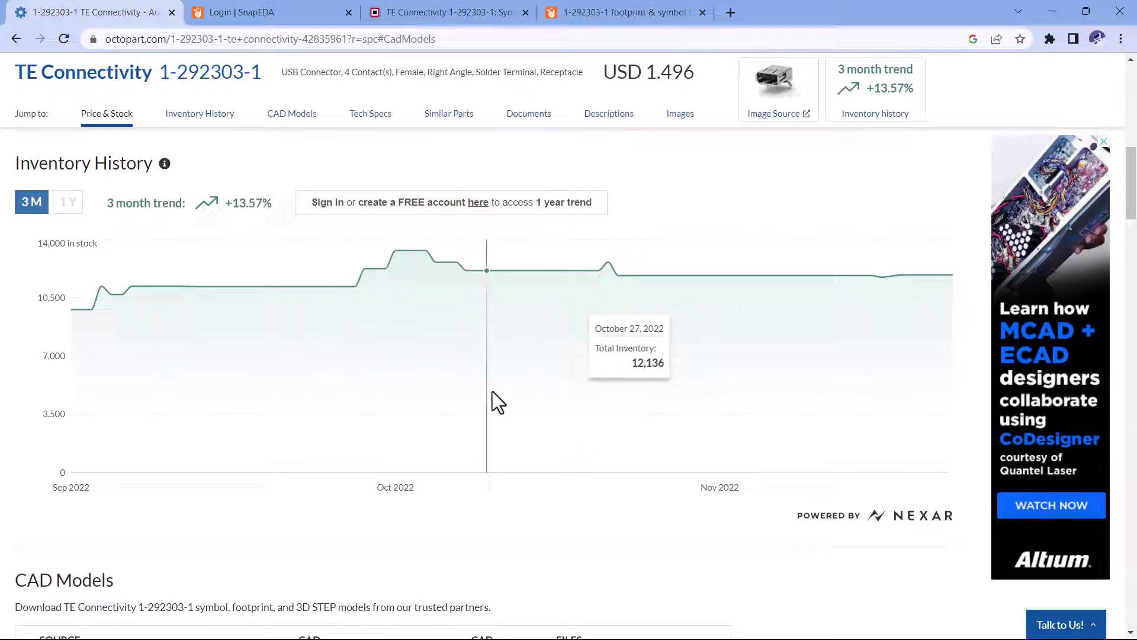
pyautogui.scroll(-3, 415, 364)
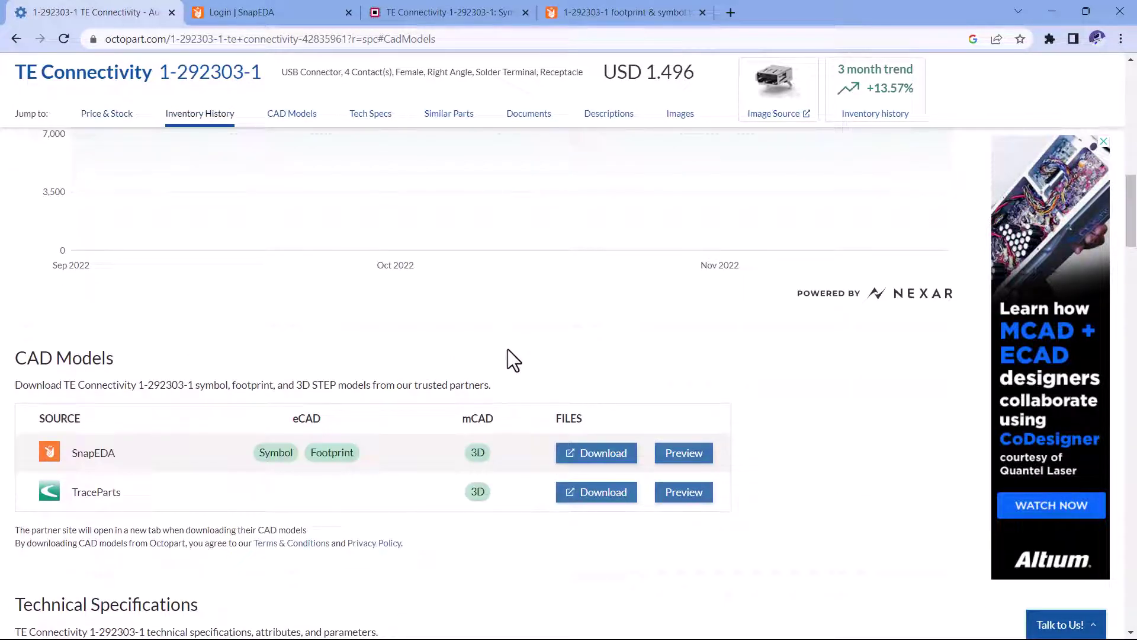
pyautogui.scroll(-3, 440, 353)
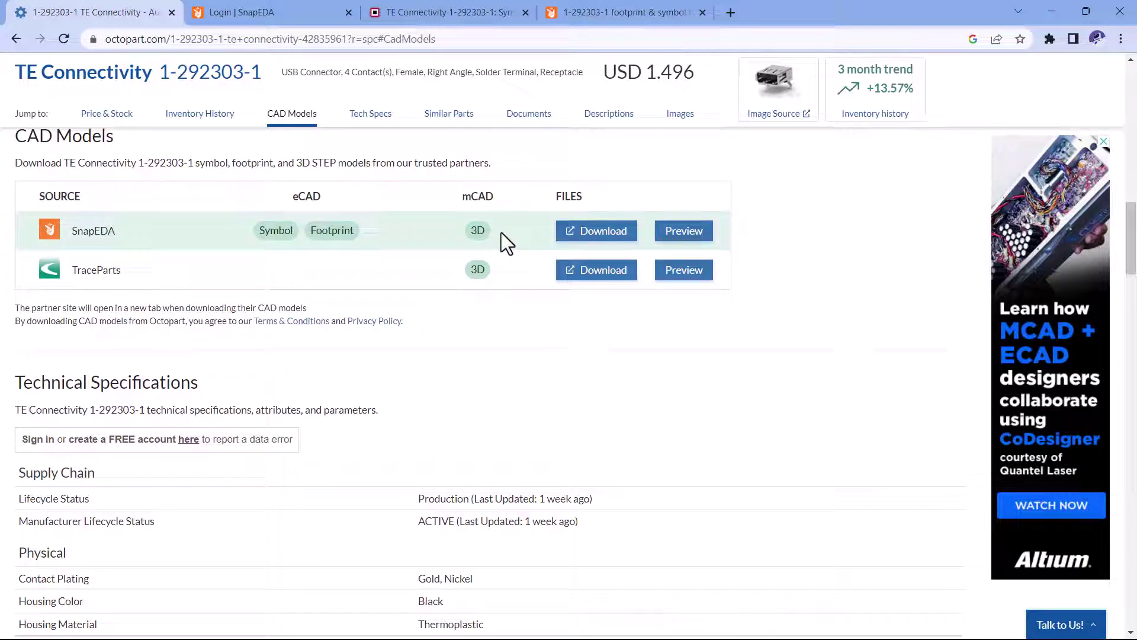
pyautogui.scroll(5, 318, 190)
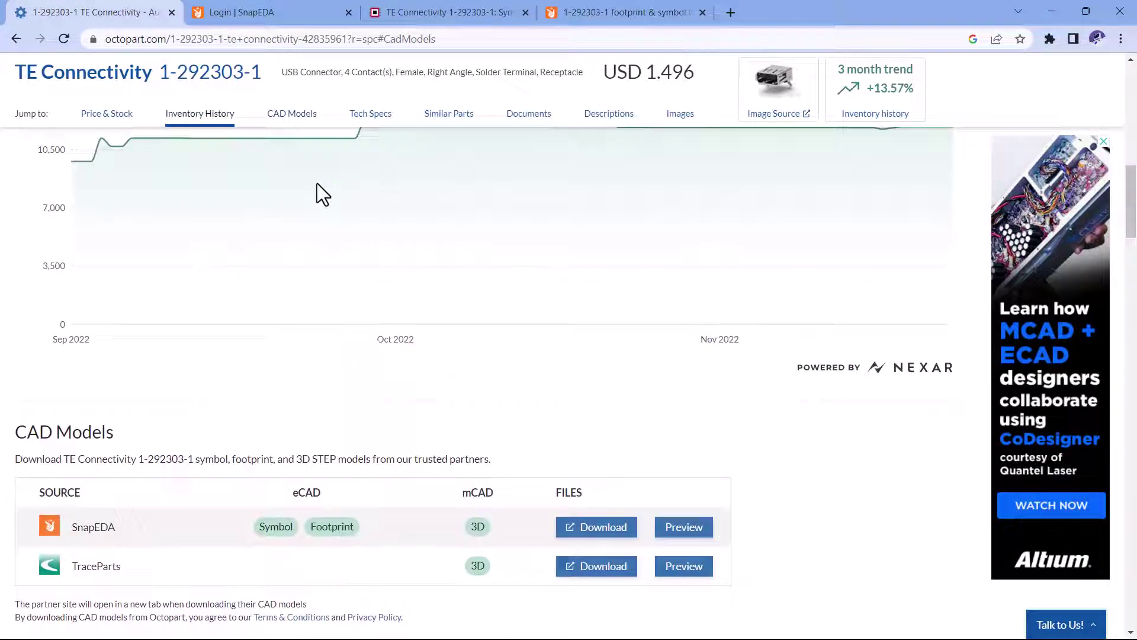
pyautogui.scroll(-3, 315, 187)
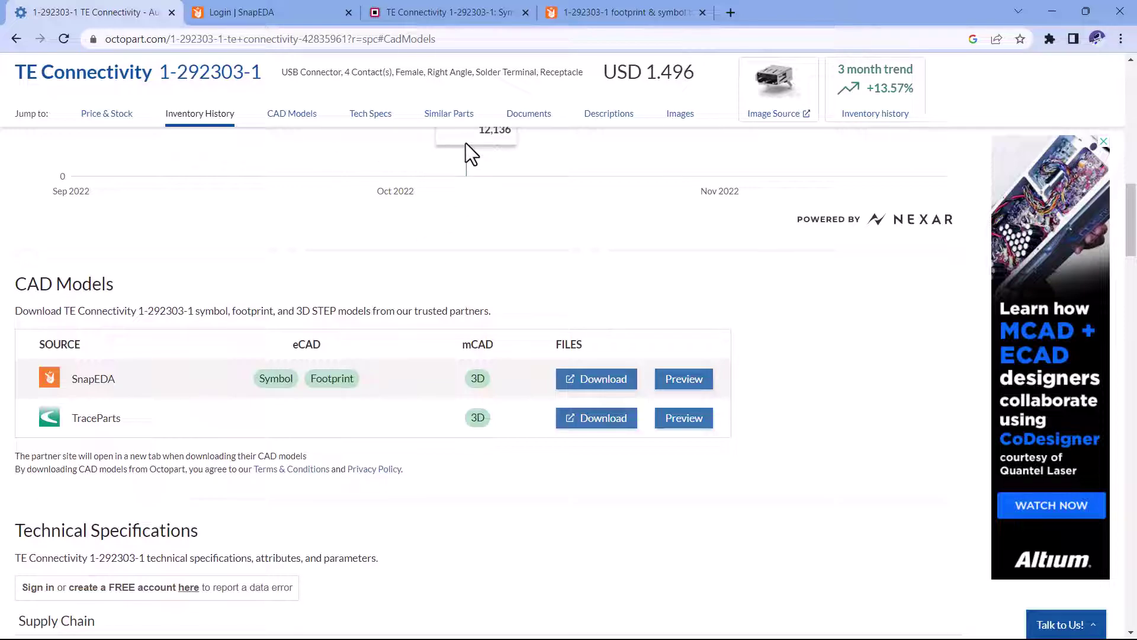
# Step: Compare the CAD models offered for part 1-292303-1 on Ultra Librarian and SnapEDA
pyautogui.click(479, 16)
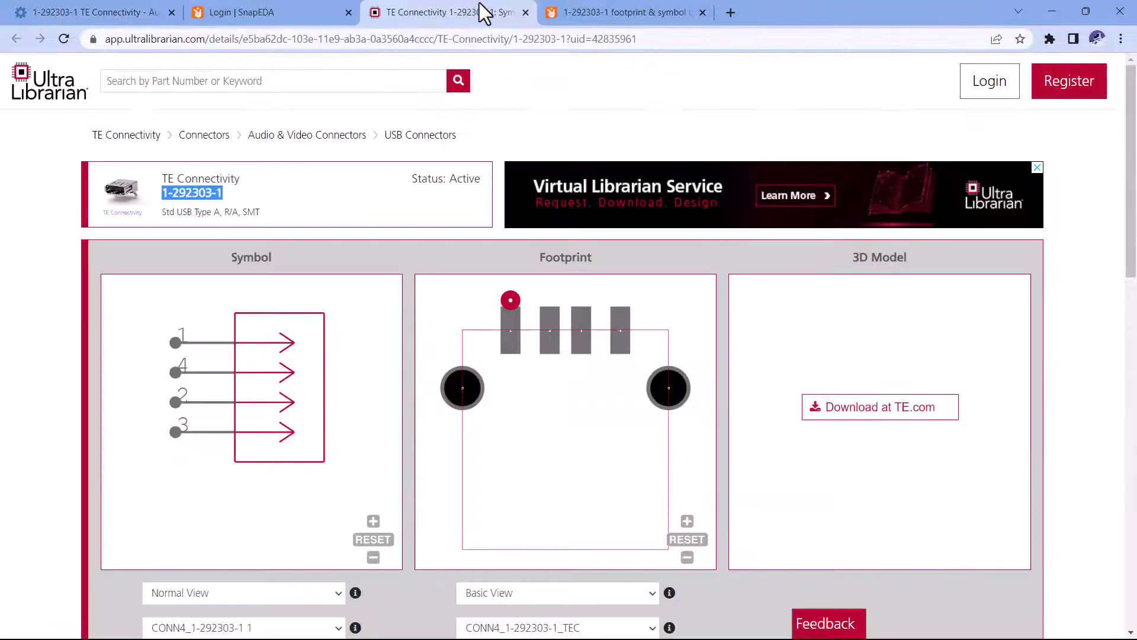
pyautogui.click(247, 197)
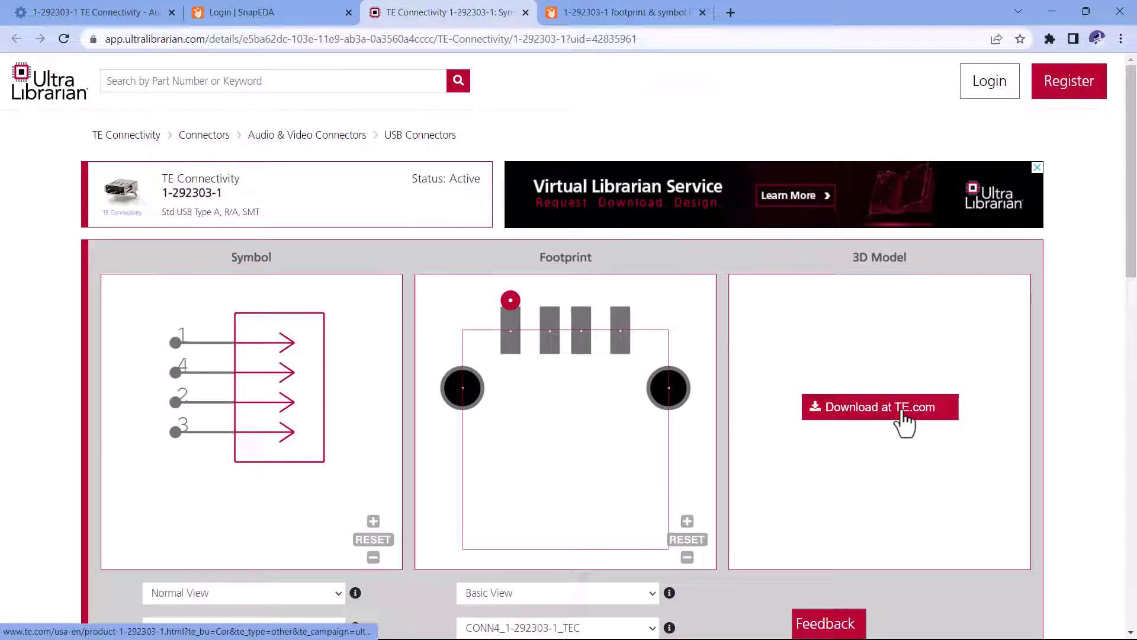
pyautogui.click(610, 5)
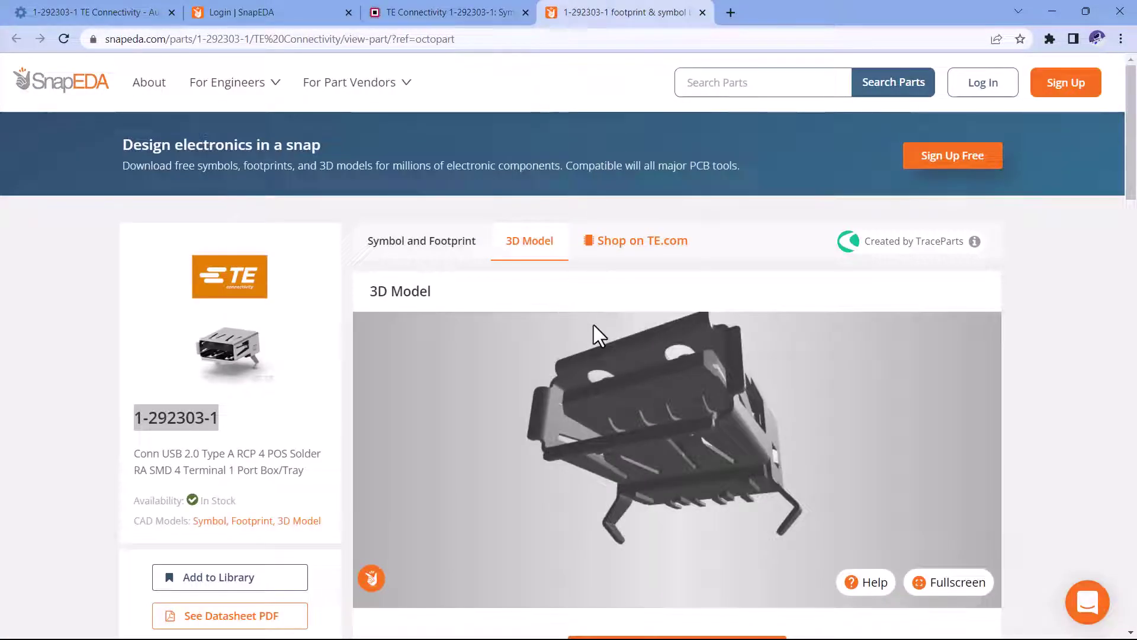
# Step: Switch back to Altium Designer and show the source documents of the 1-292303-1.LibPkg project
pyautogui.hotkey('alt', 'Tab')
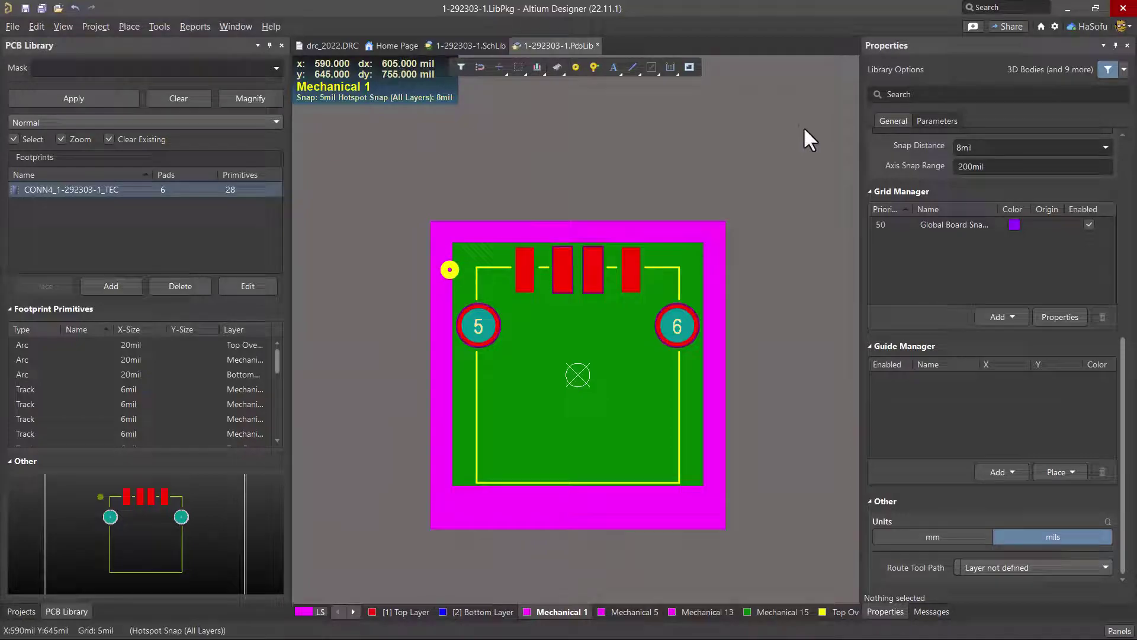
pyautogui.click(358, 203)
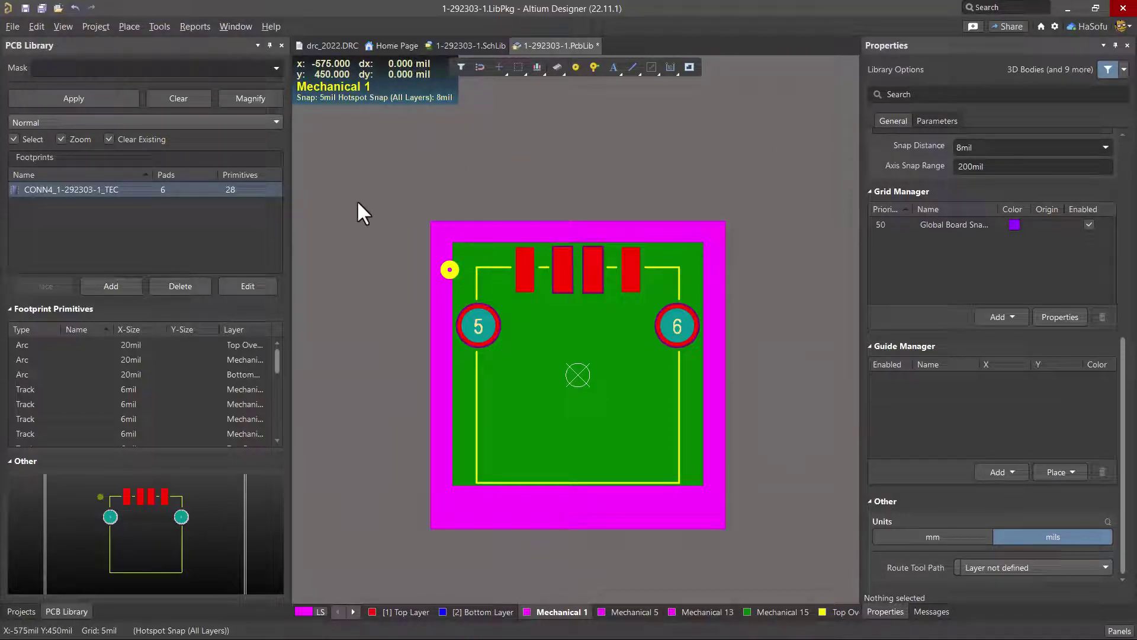
pyautogui.click(28, 612)
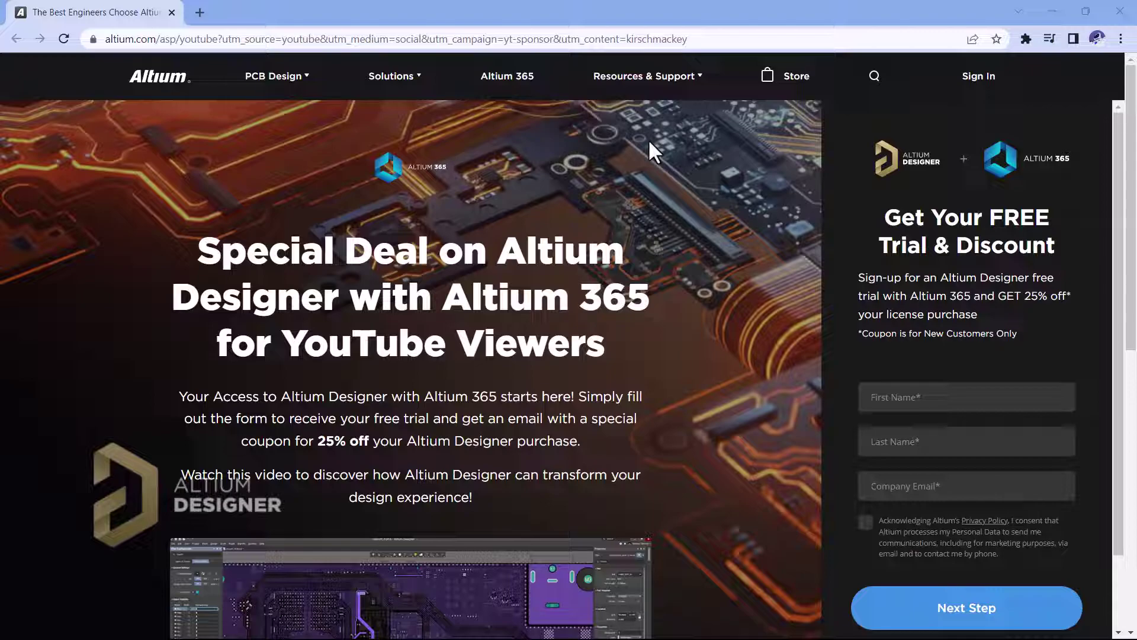
# Step: In the browser, read through Altium's free trial and 25% discount offer page
pyautogui.scroll(-5, 648, 139)
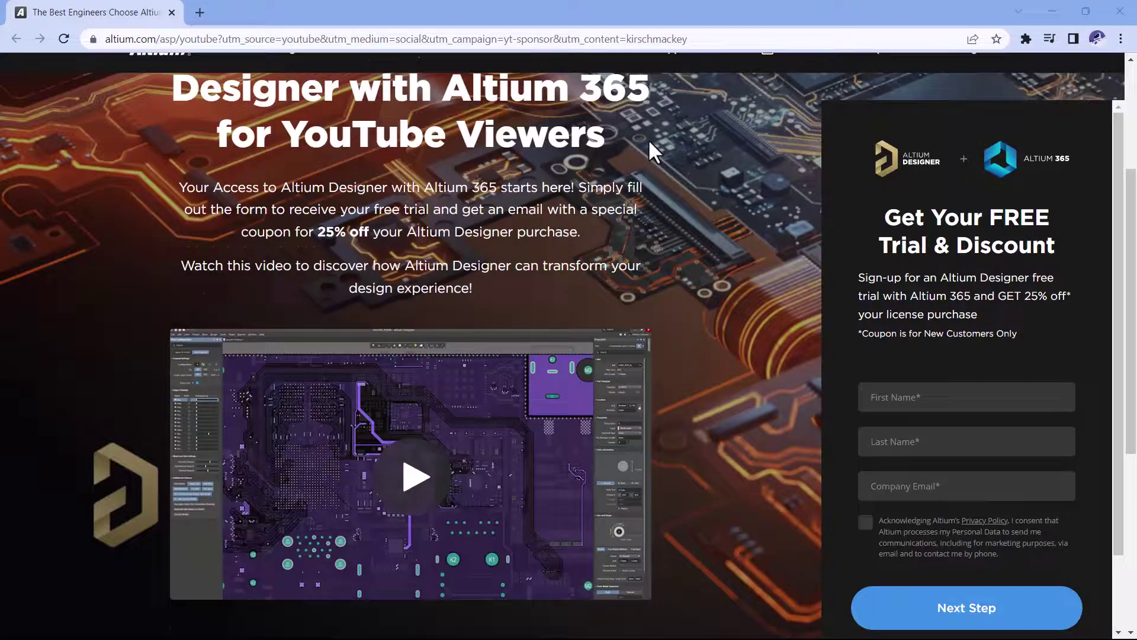
pyautogui.scroll(4, 663, 137)
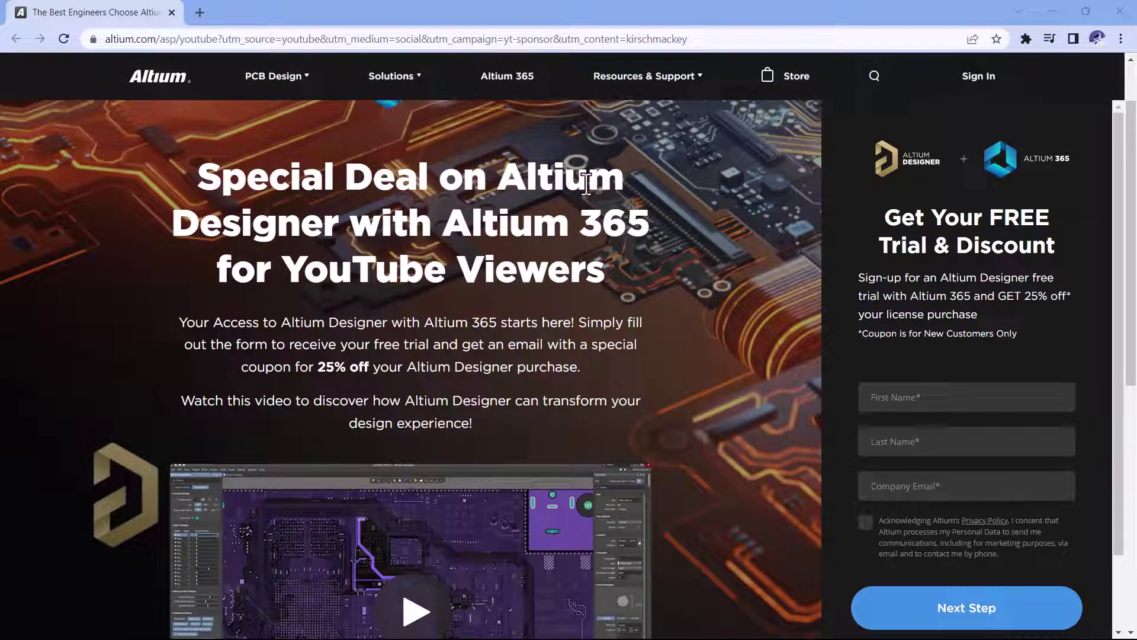
pyautogui.scroll(-5, 744, 278)
pyautogui.scroll(4, 744, 268)
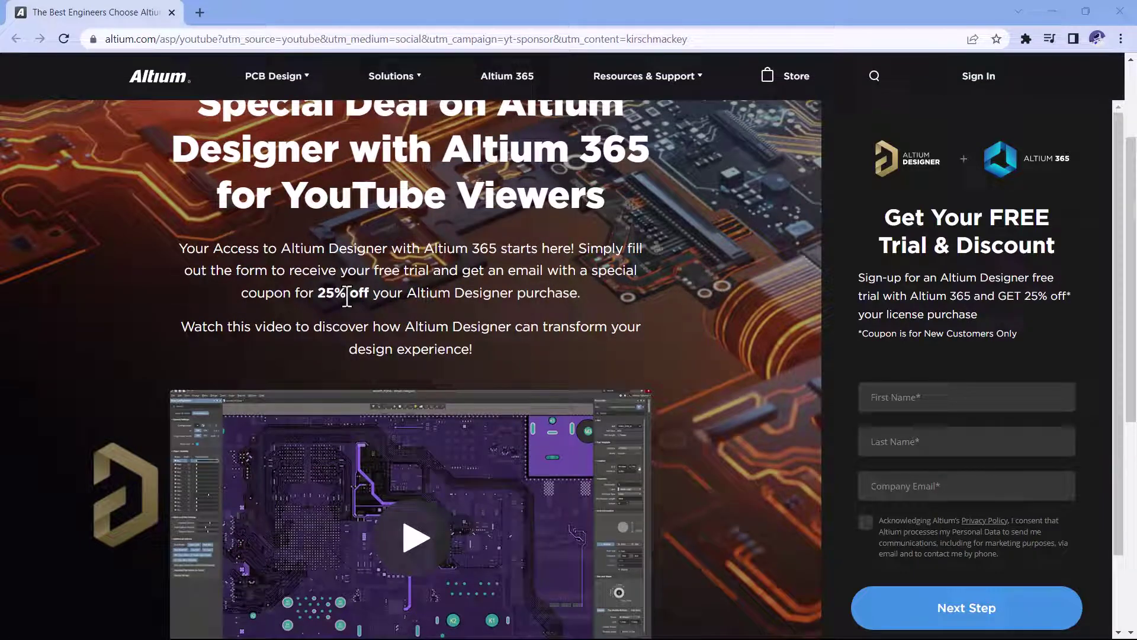
pyautogui.scroll(-5, 736, 320)
pyautogui.scroll(-3, 738, 319)
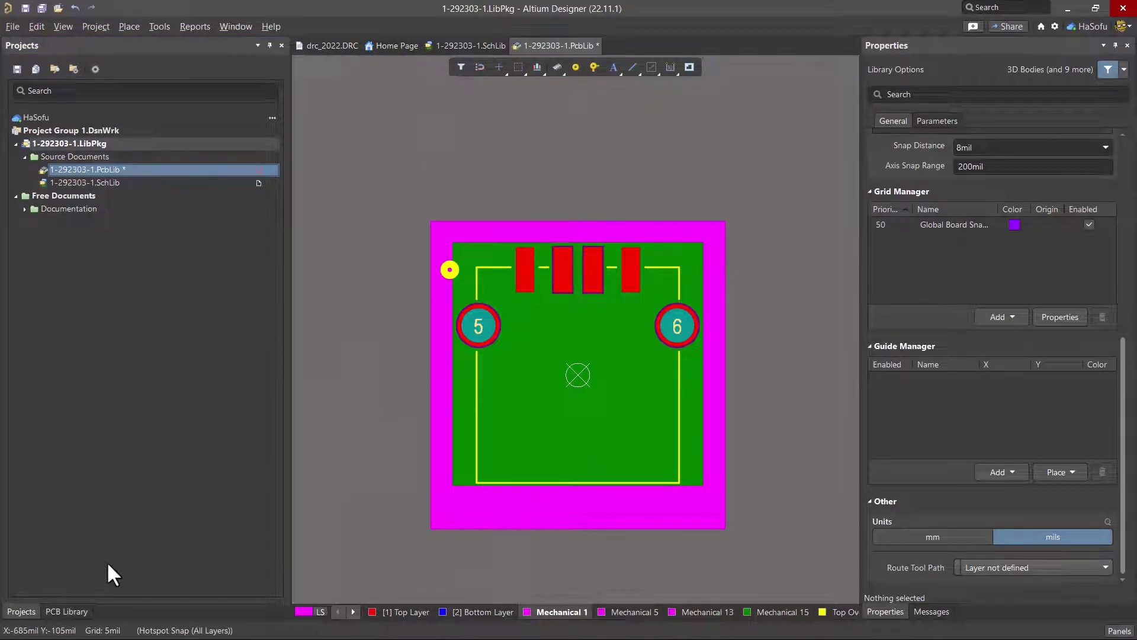
# Step: In Altium Designer, show the PCB library's footprint list with CONN4_1-292303-1_TEC
pyautogui.click(1125, 632)
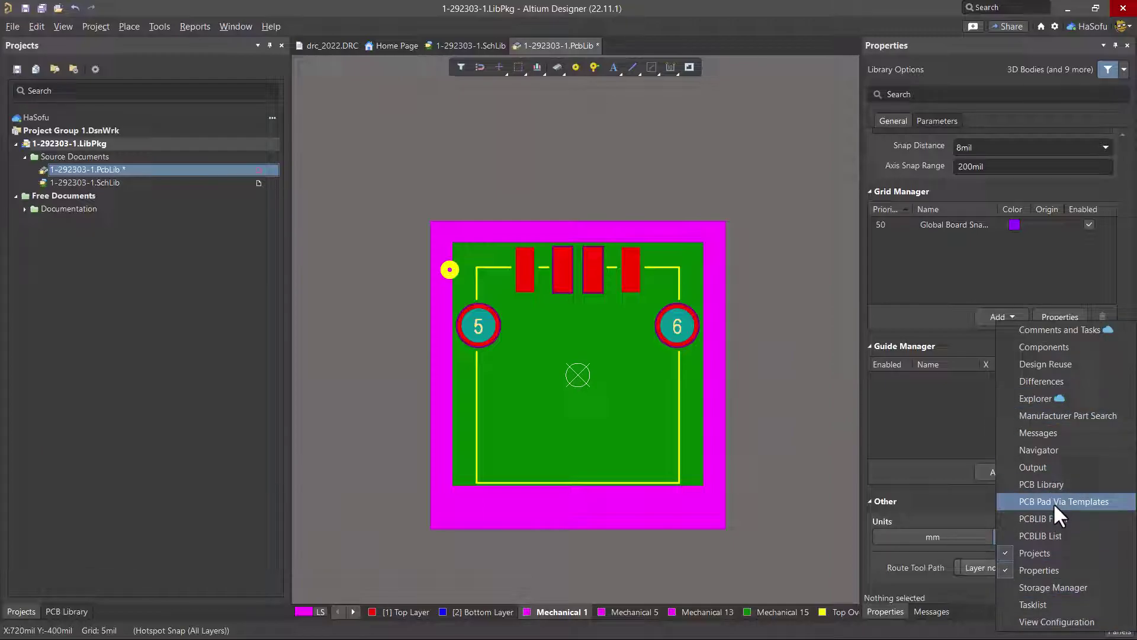
pyautogui.click(1054, 483)
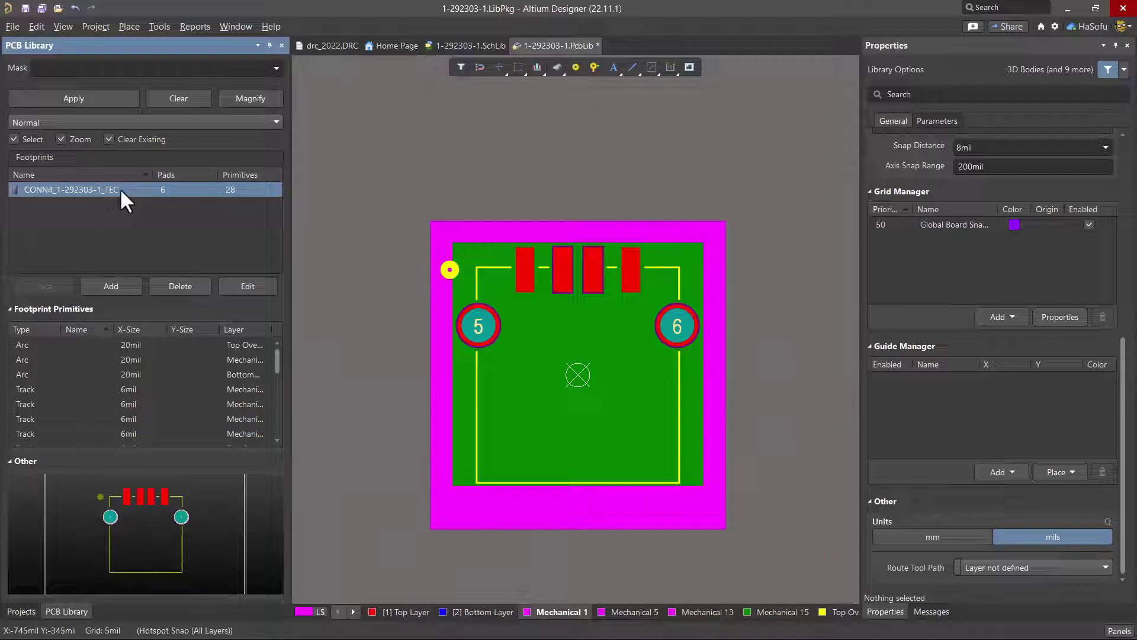
pyautogui.click(356, 265)
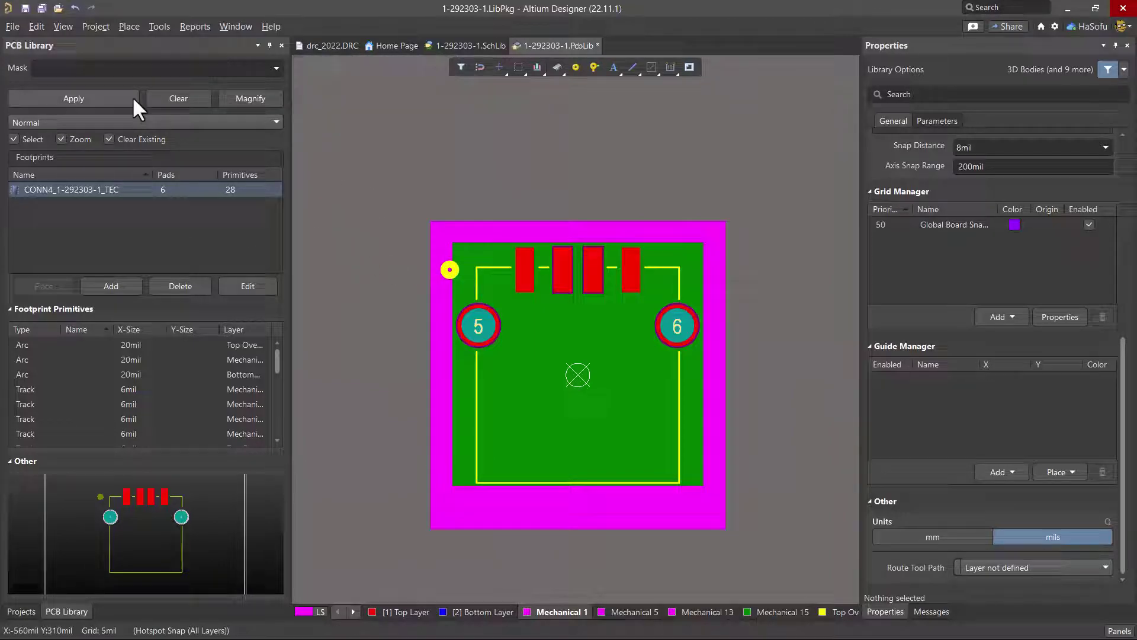
# Step: Place the STEP model c-1-292303-1-e-3d.stp as a 3D body at the footprint's origin
pyautogui.click(129, 26)
pyautogui.click(162, 165)
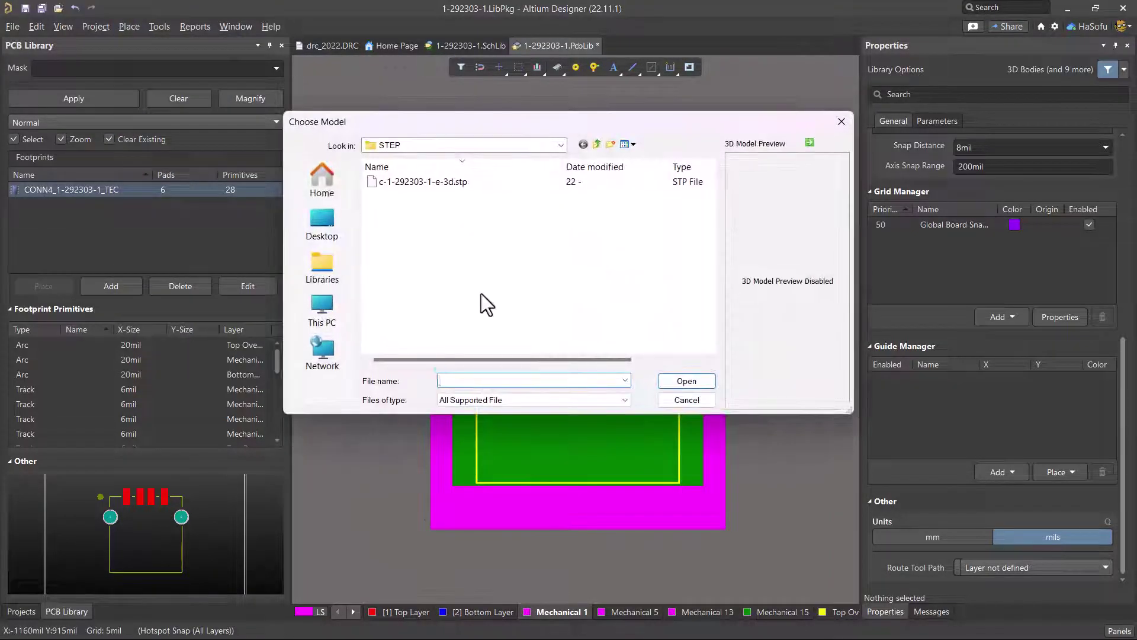
pyautogui.click(464, 180)
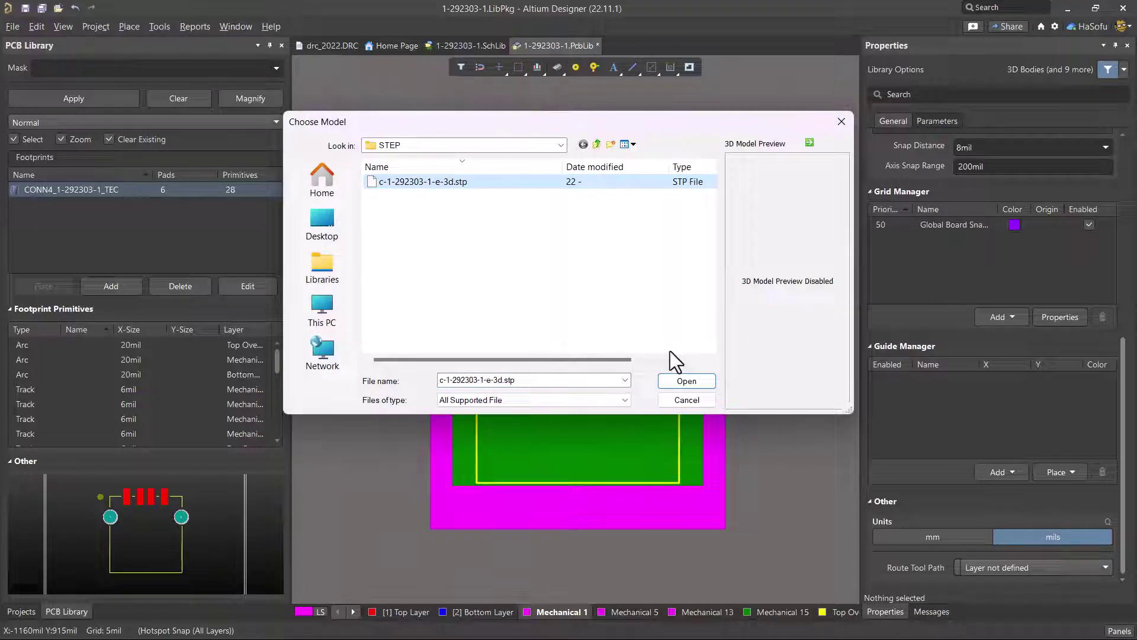
pyautogui.click(685, 381)
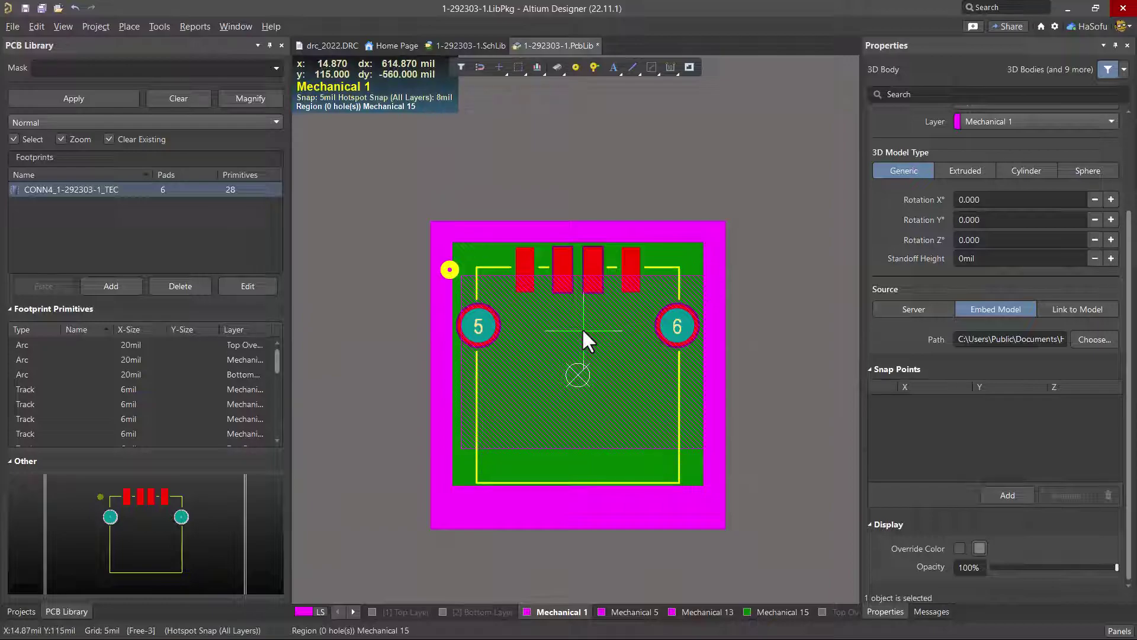
pyautogui.click(577, 374)
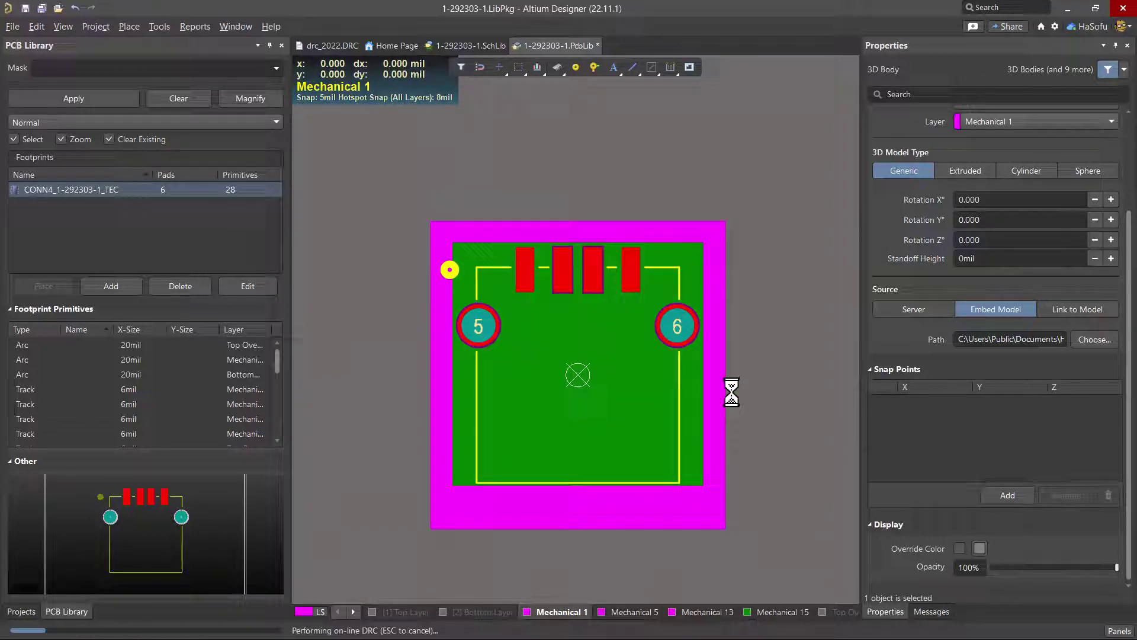
pyautogui.rightClick(544, 181)
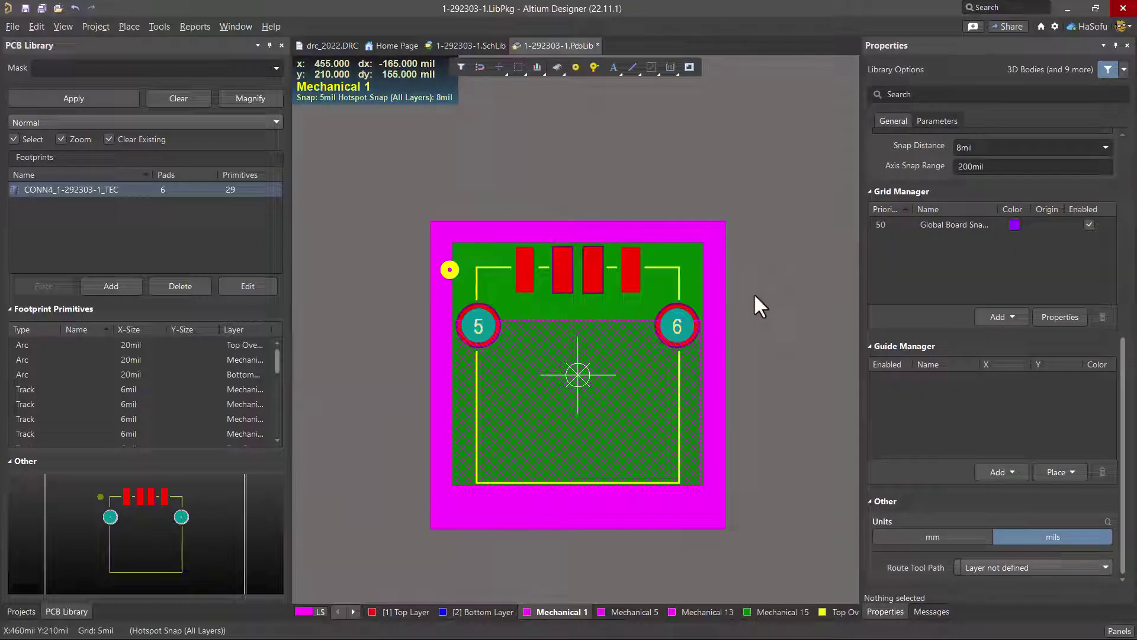
# Step: Display the footprint in 3D layout mode and look at the placed connector model from the top side
pyautogui.click(786, 287)
pyautogui.press('3')
pyautogui.keyDown('shift'); pyautogui.moveTo(786, 286); pyautogui.dragTo(597, 307, button='right'); pyautogui.keyUp('shift')
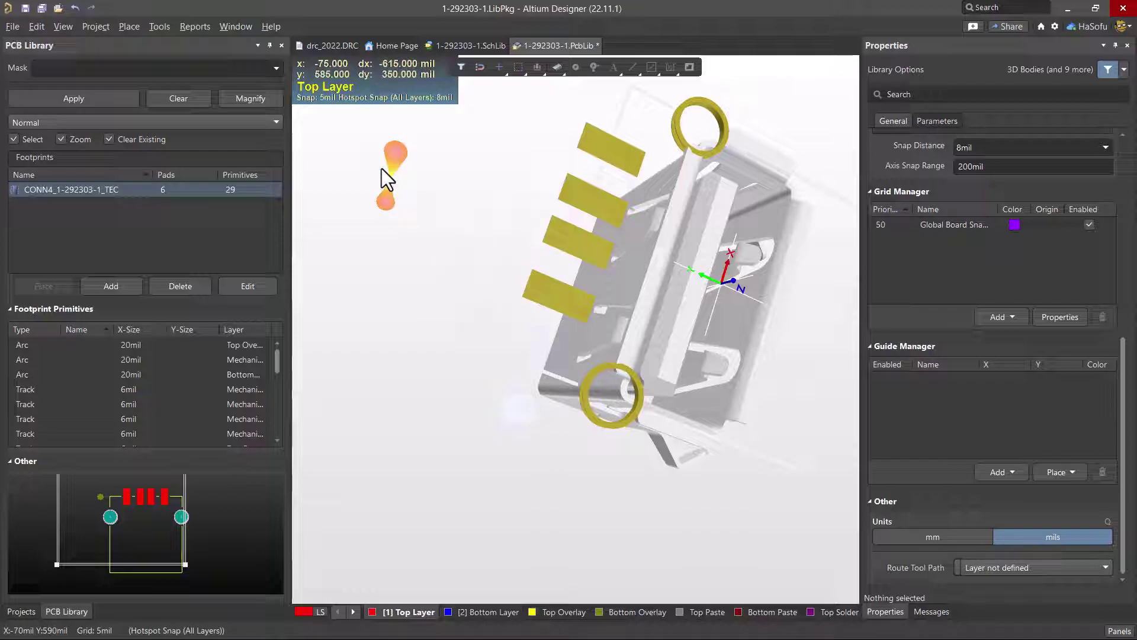
pyautogui.click(63, 27)
pyautogui.moveTo(106, 264)
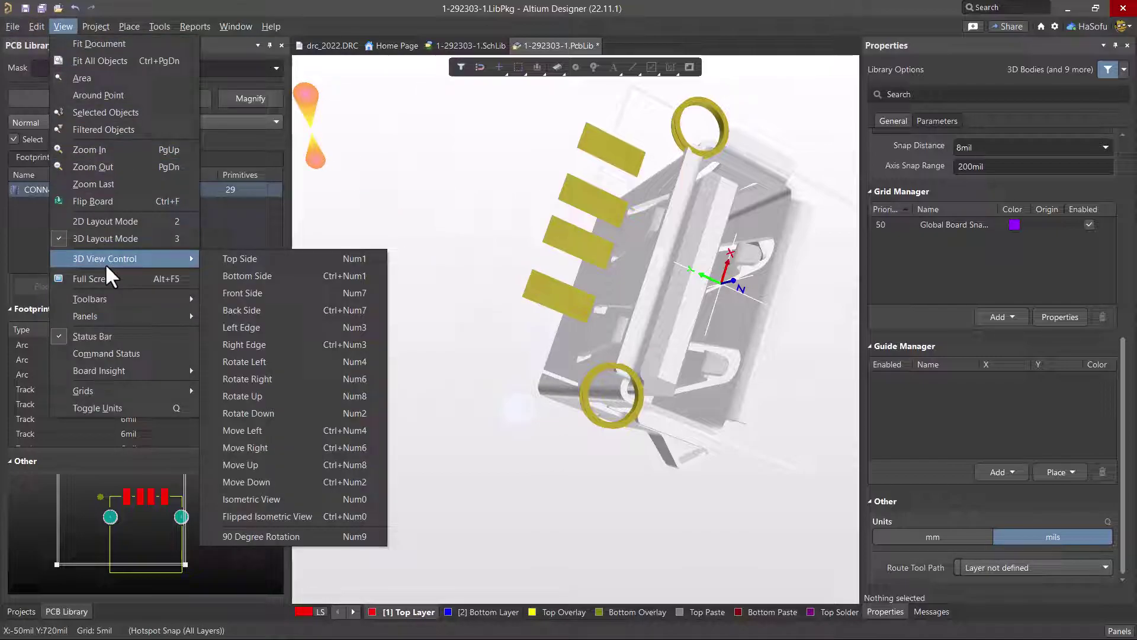
pyautogui.click(246, 260)
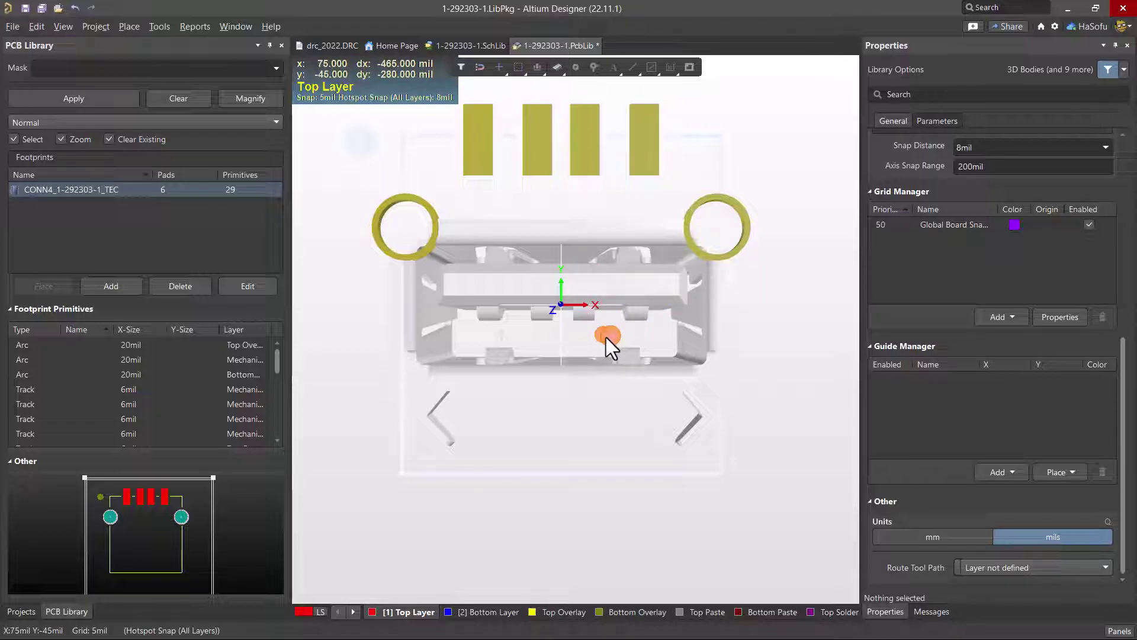
# Step: Align the face of the connector model's outermost contact pin with the board using Align Face With Board
pyautogui.click(628, 276)
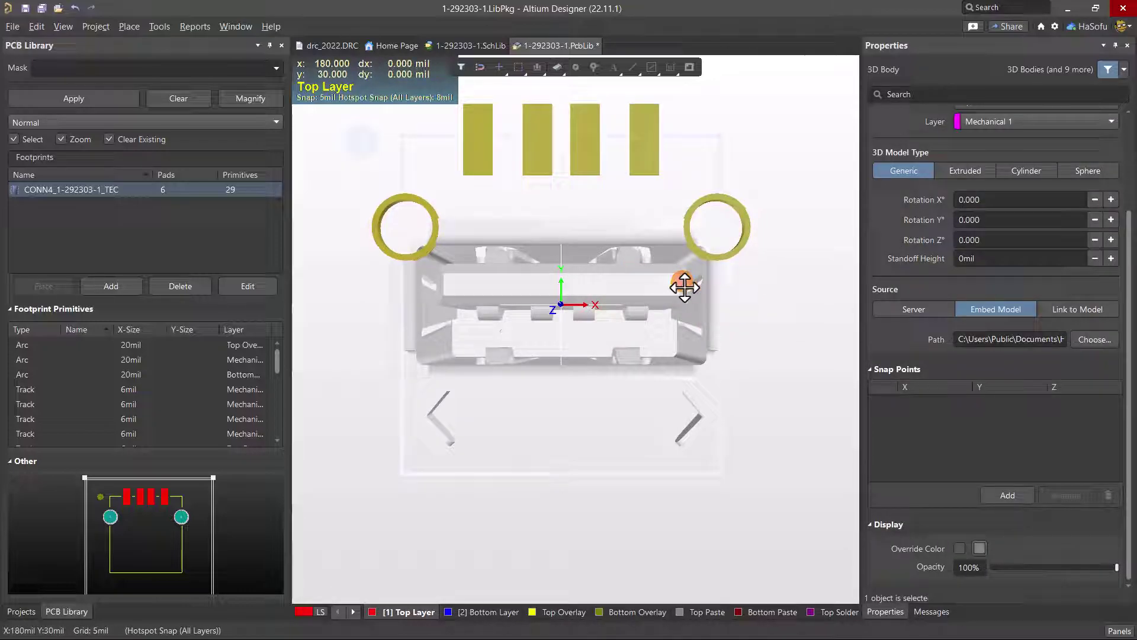
pyautogui.click(776, 289)
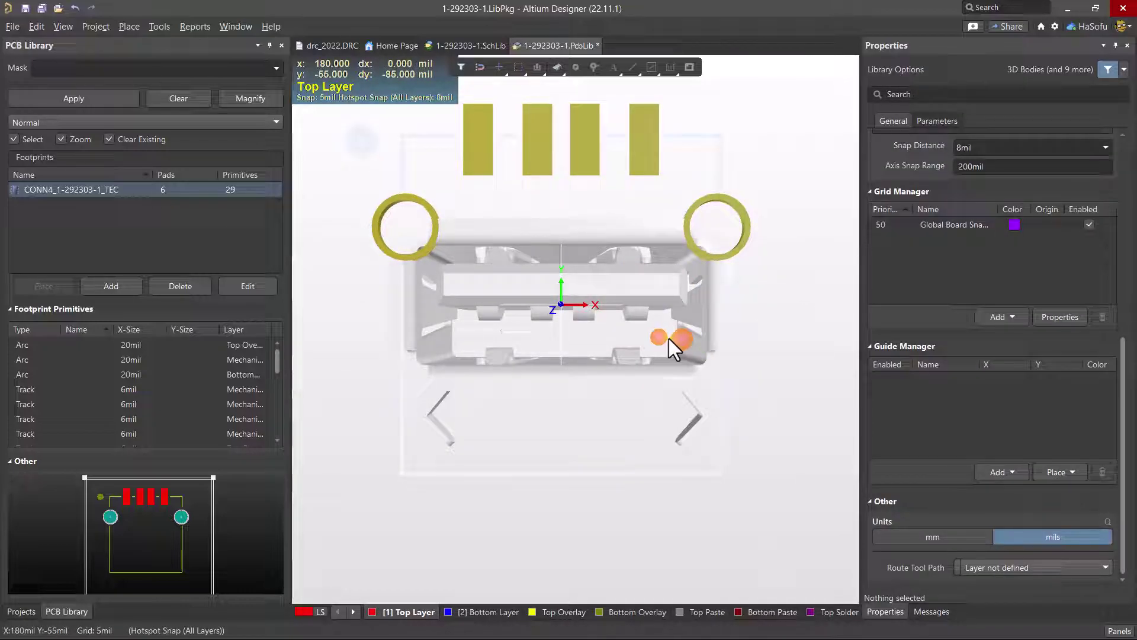
pyautogui.moveTo(624, 343); pyautogui.dragTo(602, 162, button='right')
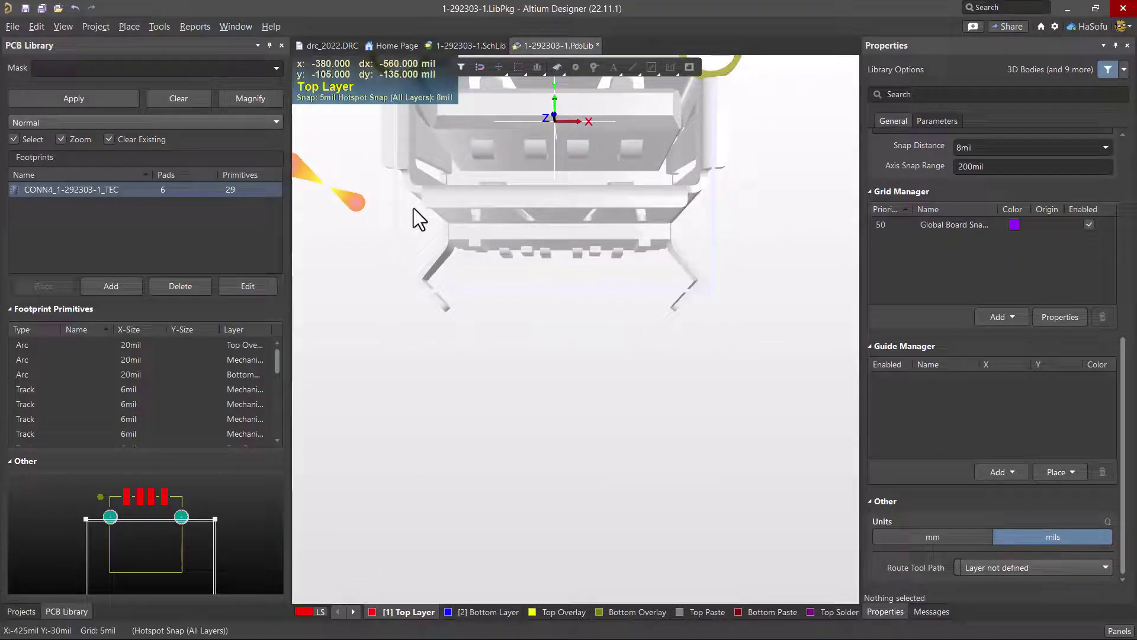
pyautogui.press('shift')
pyautogui.keyDown('shift'); pyautogui.moveTo(549, 239); pyautogui.dragTo(542, 206, button='right'); pyautogui.keyUp('shift')
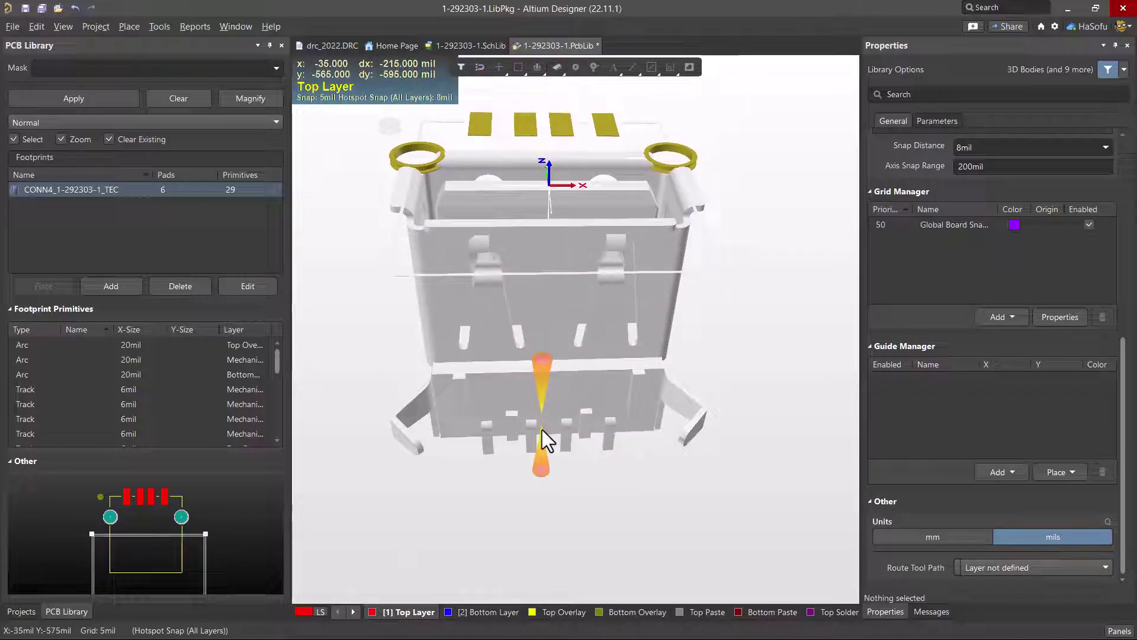
pyautogui.click(157, 26)
pyautogui.moveTo(267, 221)
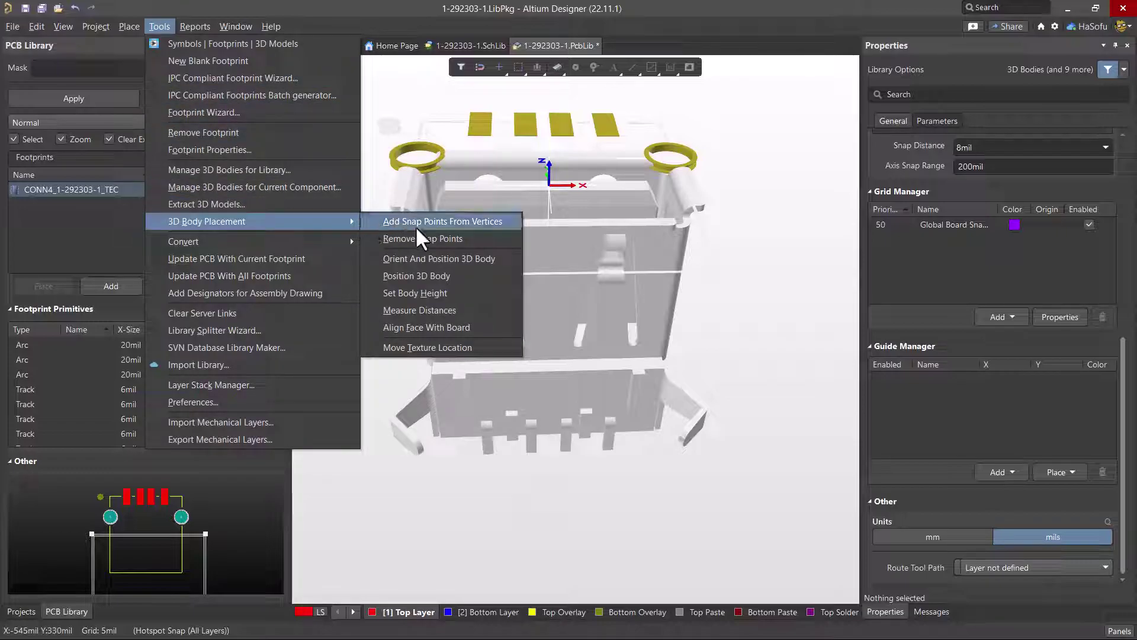
pyautogui.click(425, 326)
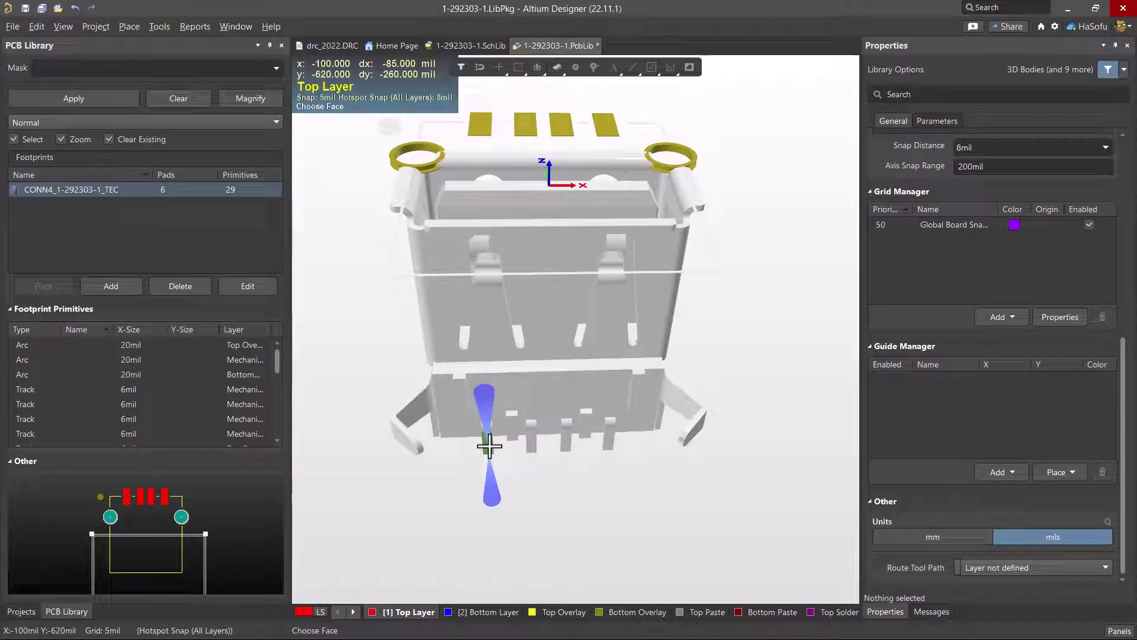
pyautogui.click(490, 446)
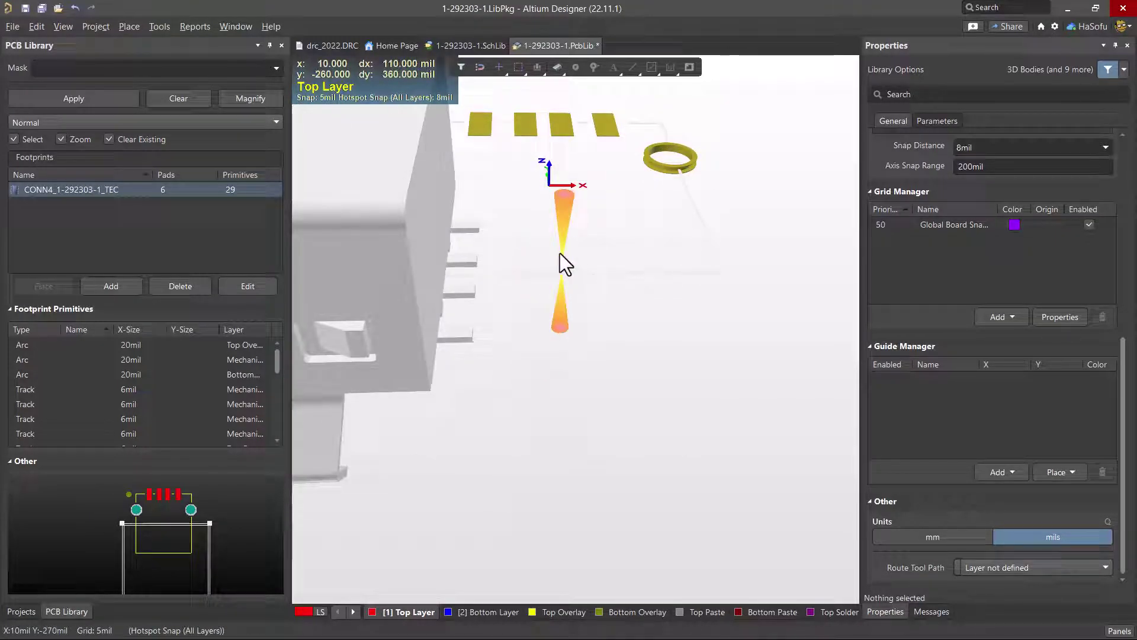
# Step: Set the connector 3D body's Z rotation to 0
pyautogui.moveTo(560, 253); pyautogui.dragTo(574, 329, button='right')
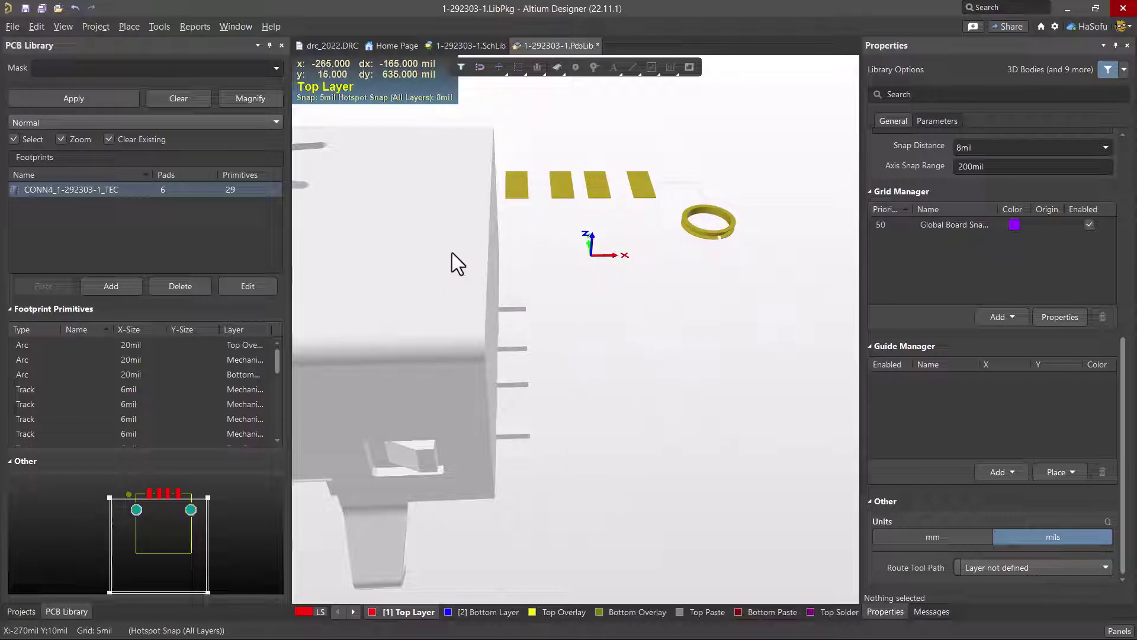
pyautogui.moveTo(453, 252); pyautogui.dragTo(569, 283, button='right')
pyautogui.click(453, 277)
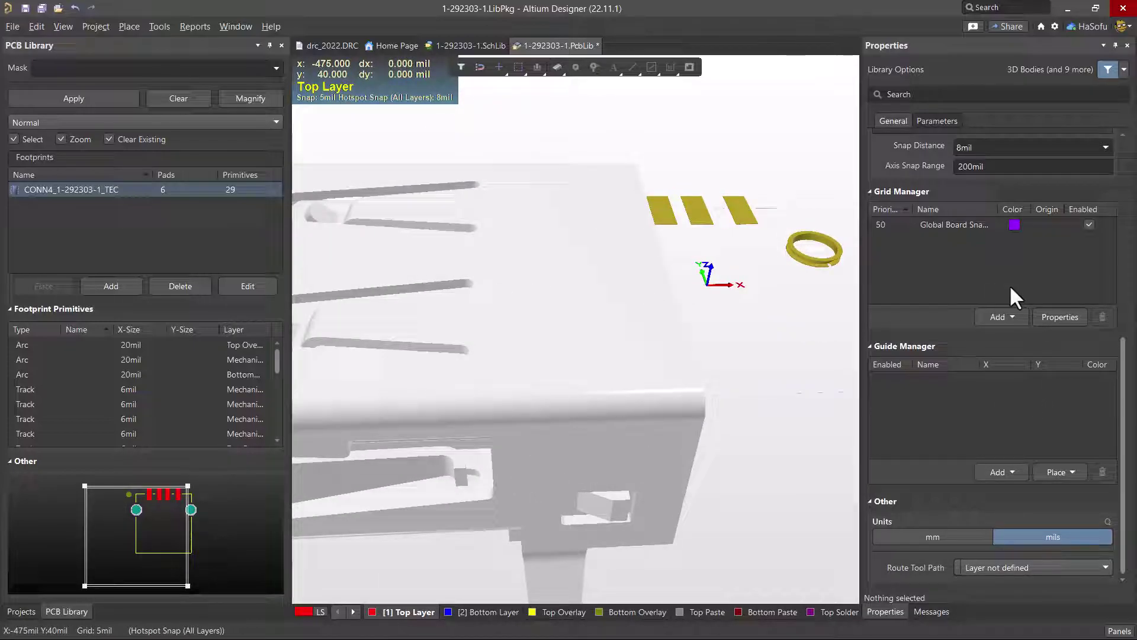
pyautogui.click(694, 215)
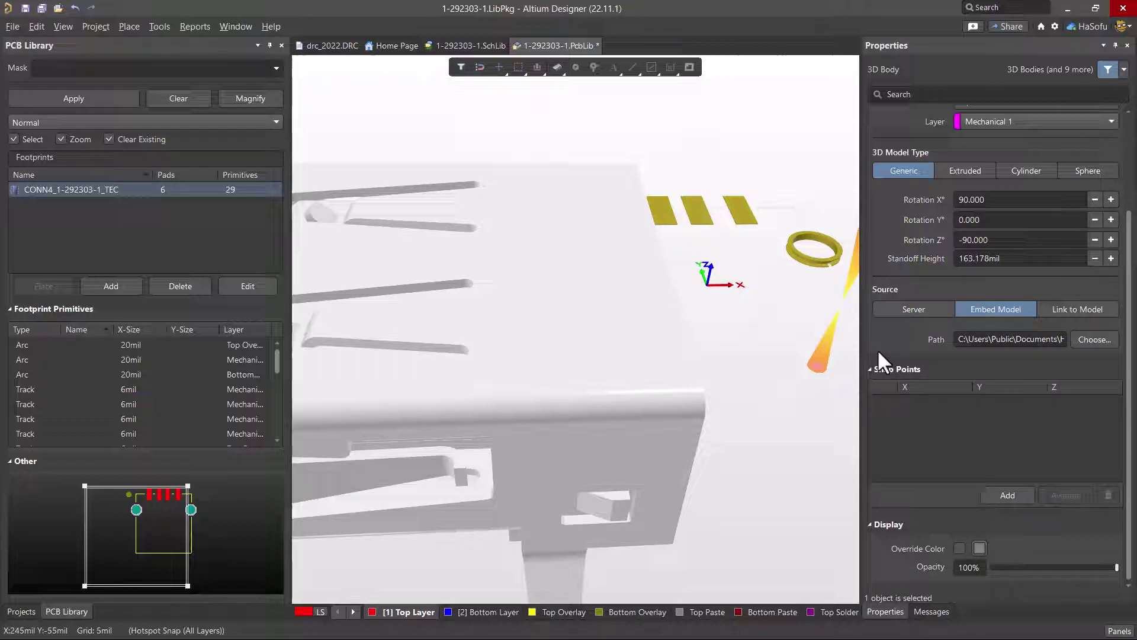
pyautogui.click(1018, 240)
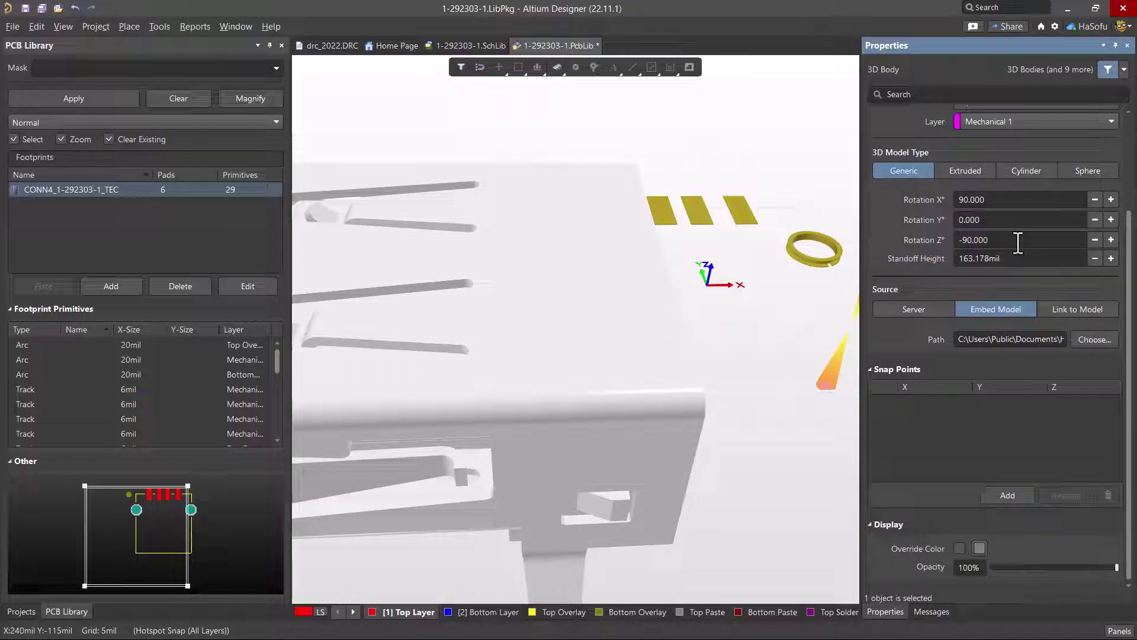
pyautogui.doubleClick(1018, 240)
pyautogui.write('0')
pyautogui.press('Return')
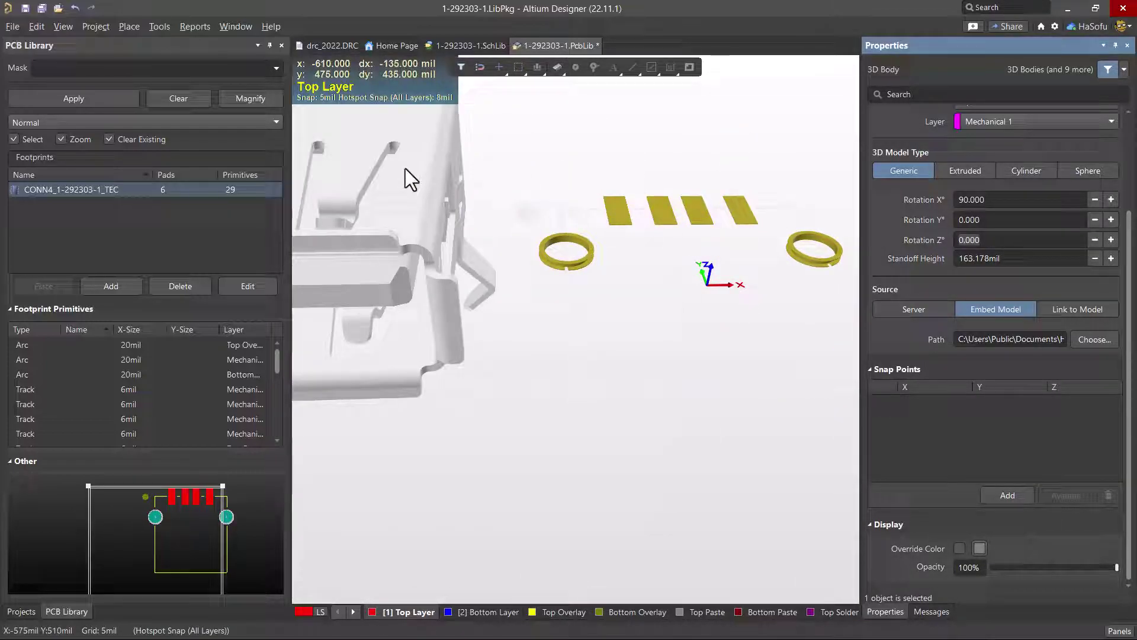
# Step: Show the footprint from the top side in 3D and try to move the connector model by eye onto the four pads
pyautogui.click(651, 488)
pyautogui.click(64, 26)
pyautogui.moveTo(148, 258)
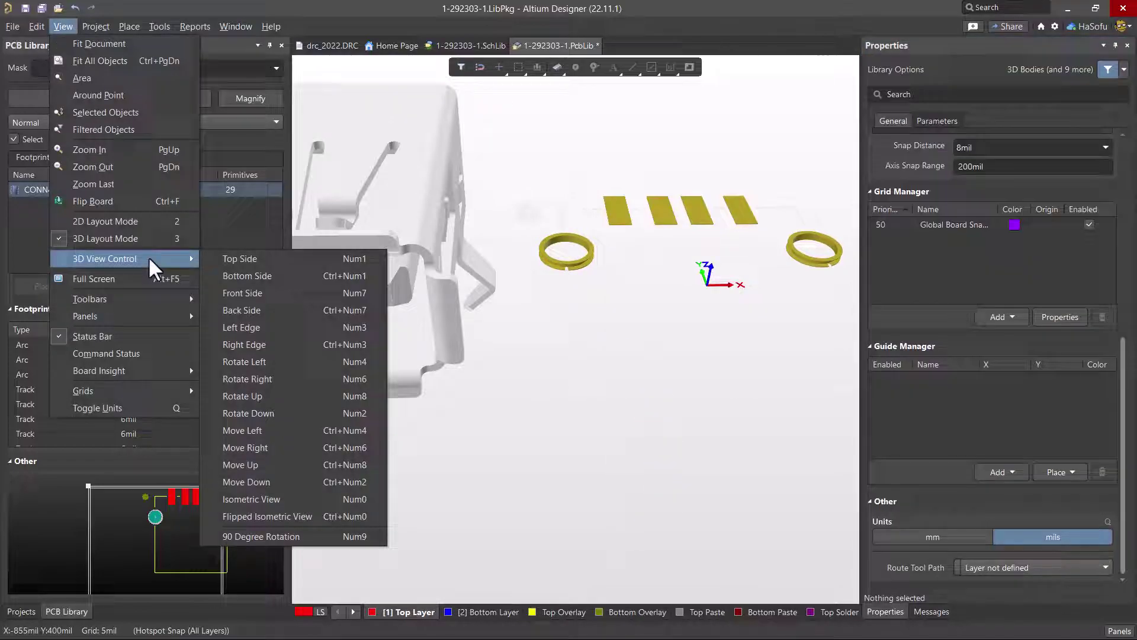
pyautogui.click(222, 259)
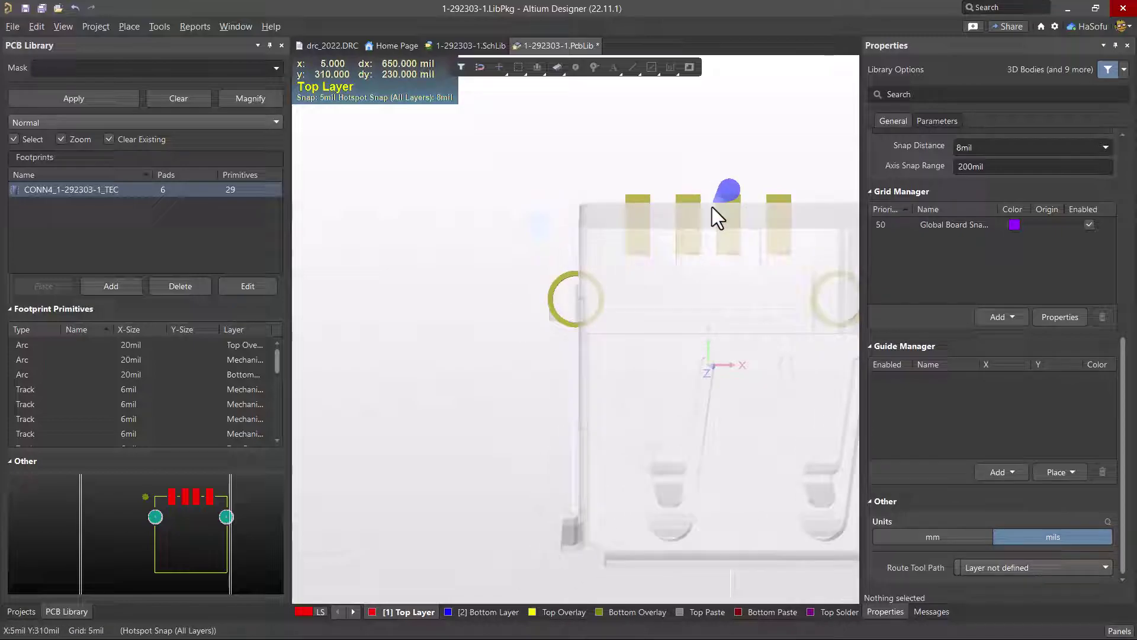
pyautogui.moveTo(682, 235); pyautogui.dragTo(527, 326, button='right')
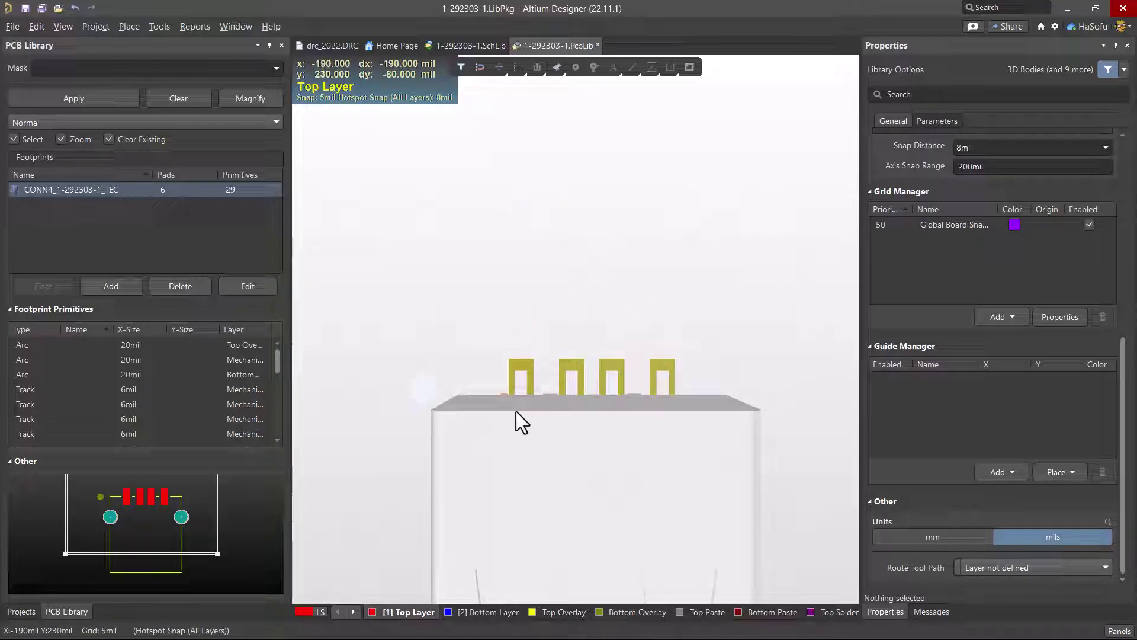
pyautogui.moveTo(579, 422); pyautogui.dragTo(596, 368)
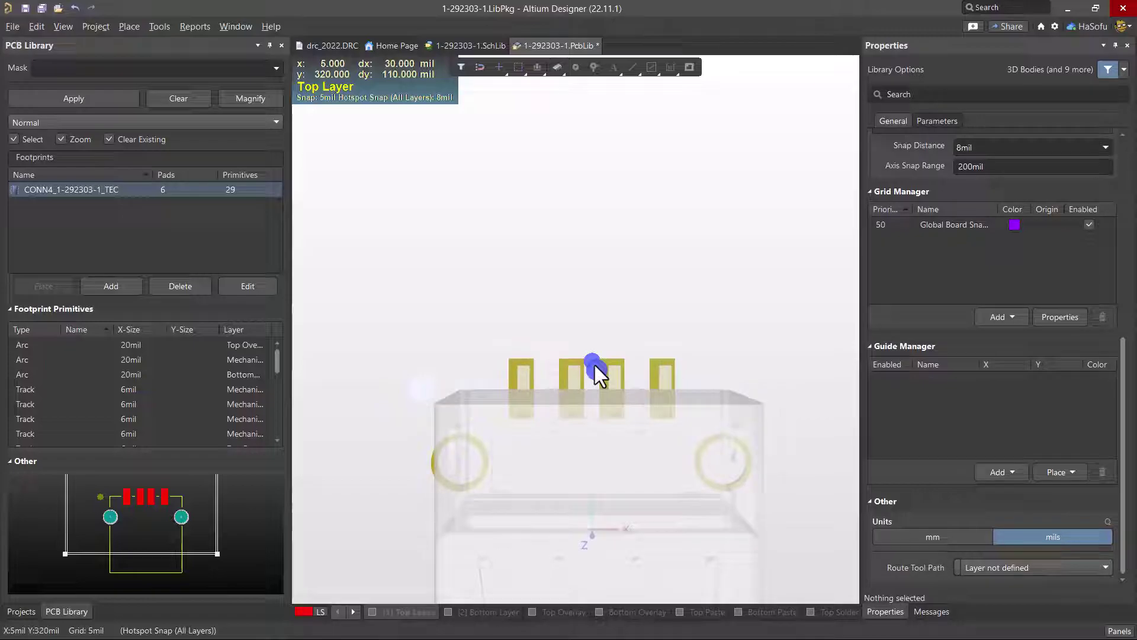
pyautogui.rightClick(593, 363)
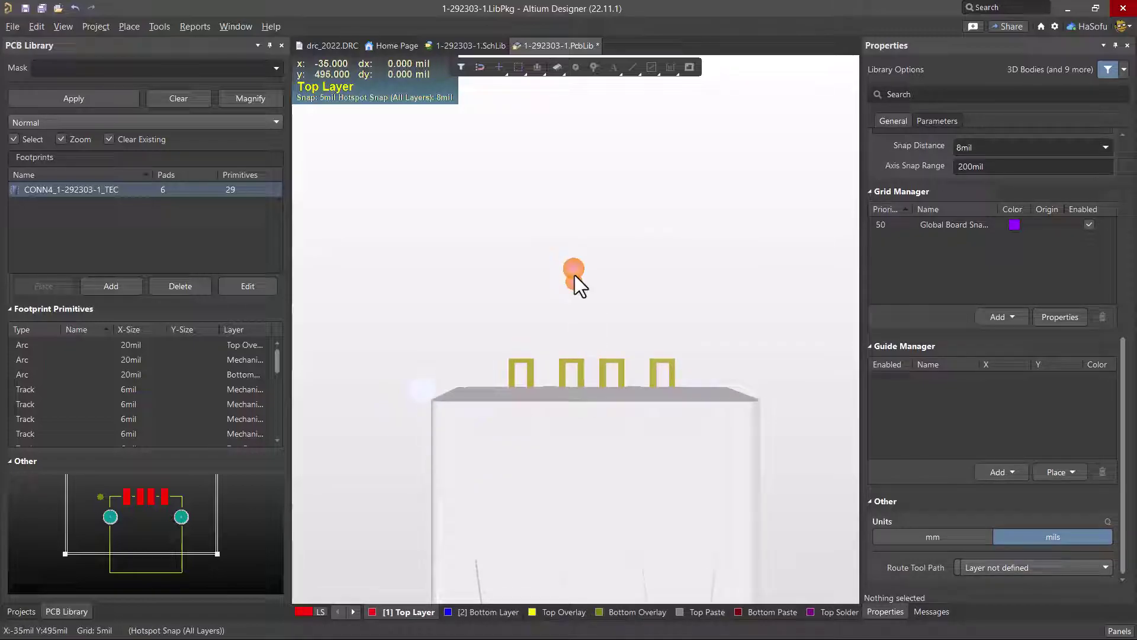
pyautogui.moveTo(575, 275)
pyautogui.mouseDown(button='right')
pyautogui.moveTo(612, 229)
pyautogui.moveTo(538, 330)
pyautogui.moveTo(500, 257)
pyautogui.moveTo(348, 349)
pyautogui.moveTo(460, 297)
pyautogui.moveTo(398, 297)
pyautogui.moveTo(426, 322)
pyautogui.moveTo(745, 439)
pyautogui.moveTo(669, 234)
pyautogui.moveTo(627, 264)
pyautogui.moveTo(435, 339)
pyautogui.mouseUp(button='right')
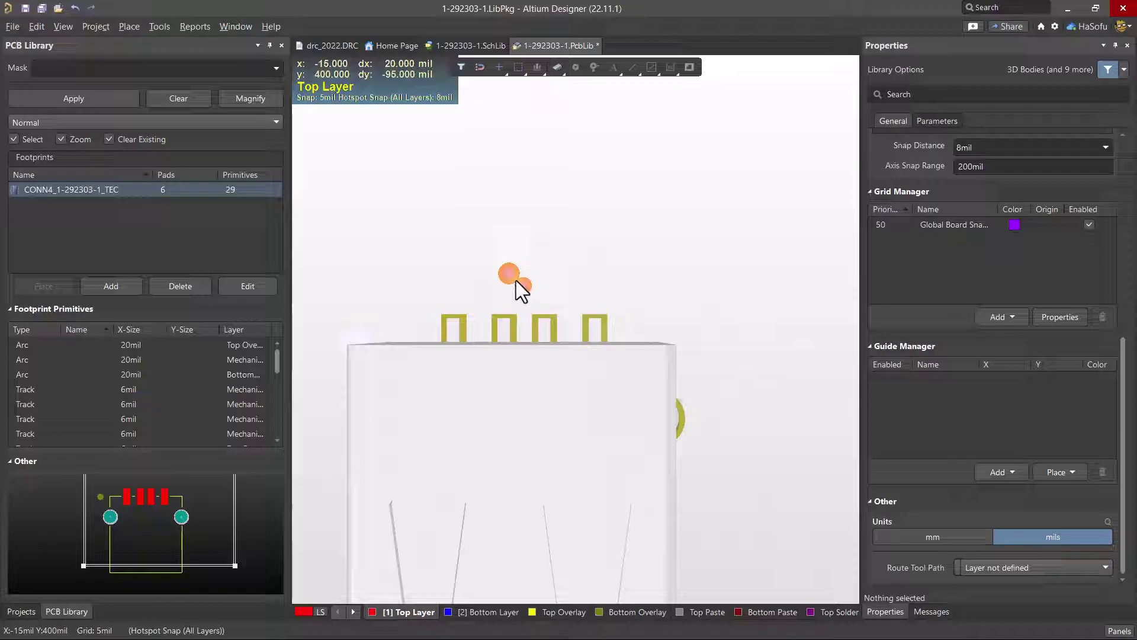
# Step: Move the connector model clear of the footprint, beside its left edge, and save the PCB library
pyautogui.keyDown('shift'); pyautogui.moveTo(549, 278); pyautogui.dragTo(296, 462, button='right'); pyautogui.keyUp('shift')
pyautogui.moveTo(415, 229); pyautogui.dragTo(568, 161, button='right')
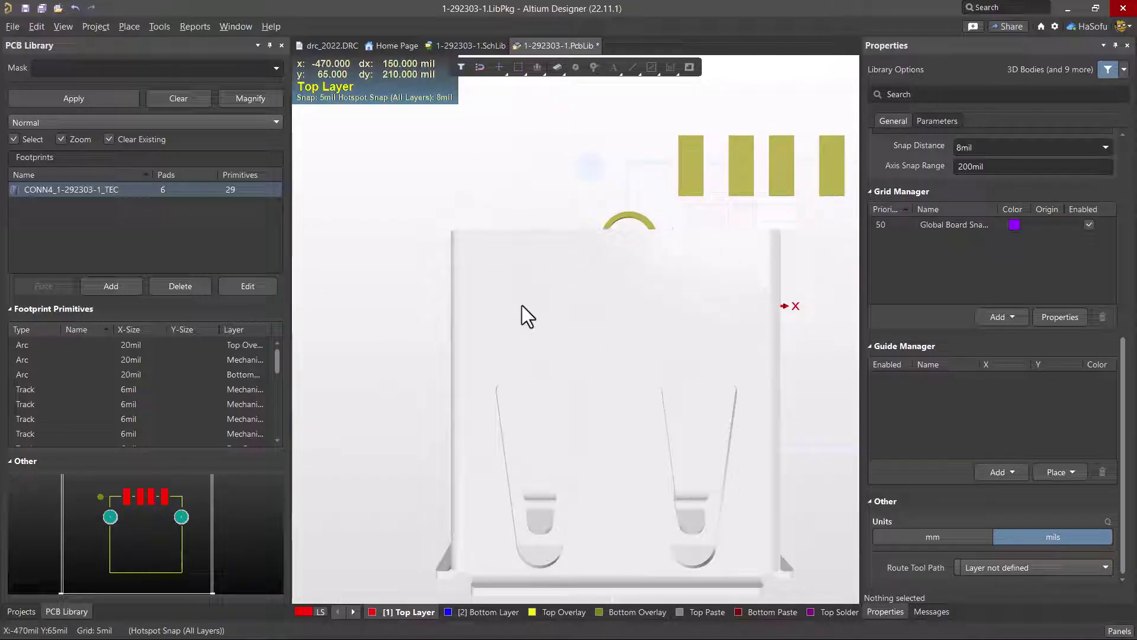
pyautogui.moveTo(521, 305); pyautogui.dragTo(519, 222)
pyautogui.moveTo(554, 173); pyautogui.dragTo(524, 281, button='right')
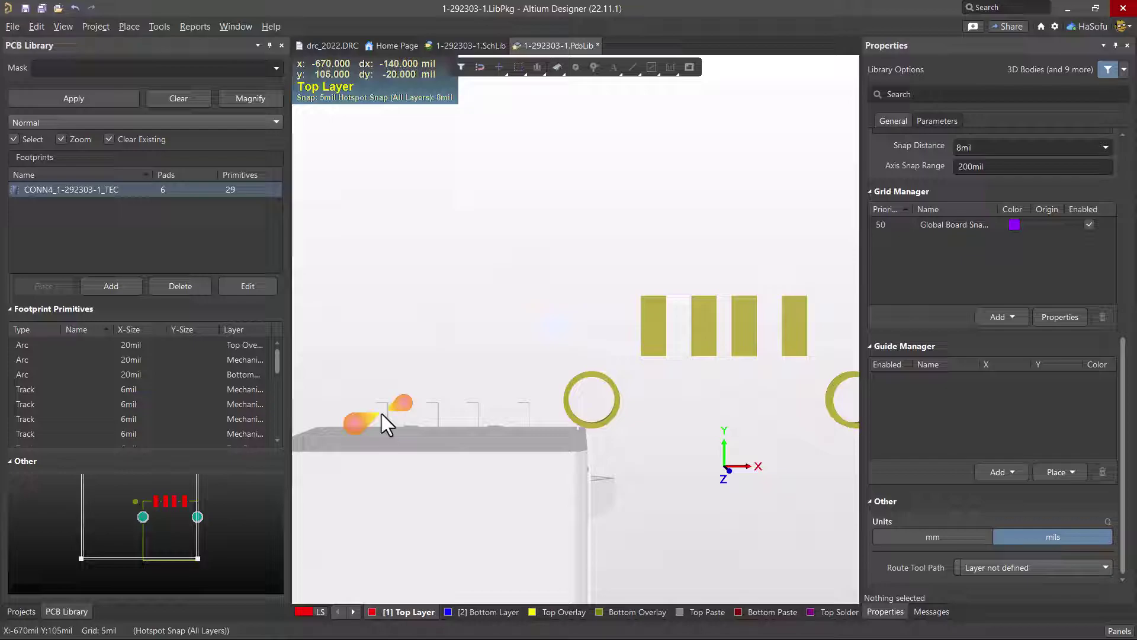
pyautogui.moveTo(382, 414); pyautogui.dragTo(417, 374)
pyautogui.click(659, 314)
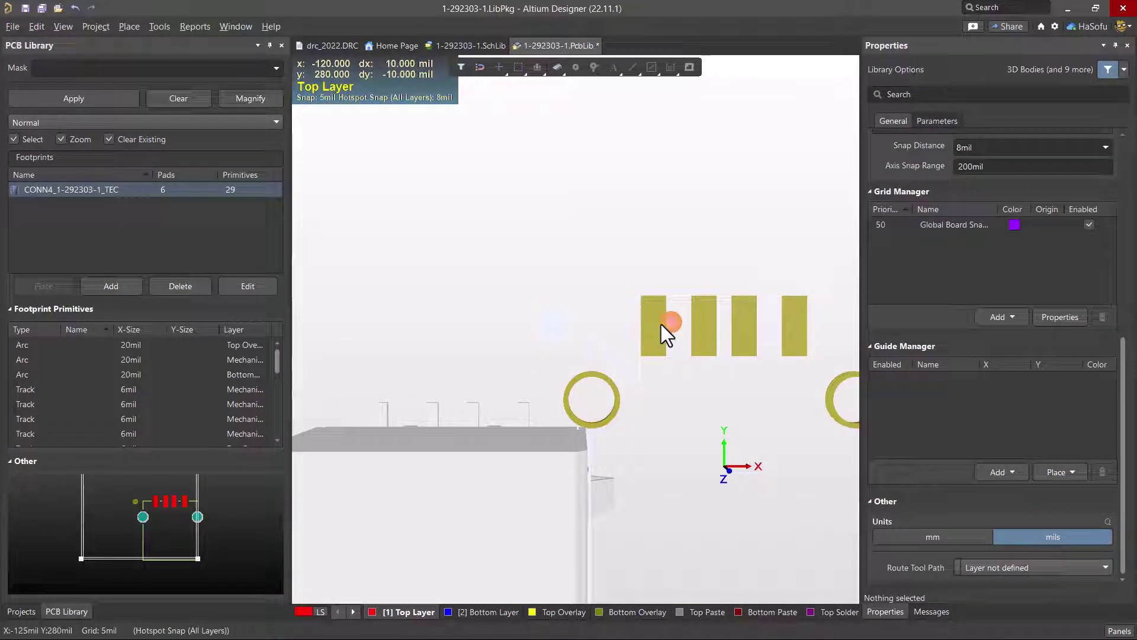
pyautogui.click(435, 242)
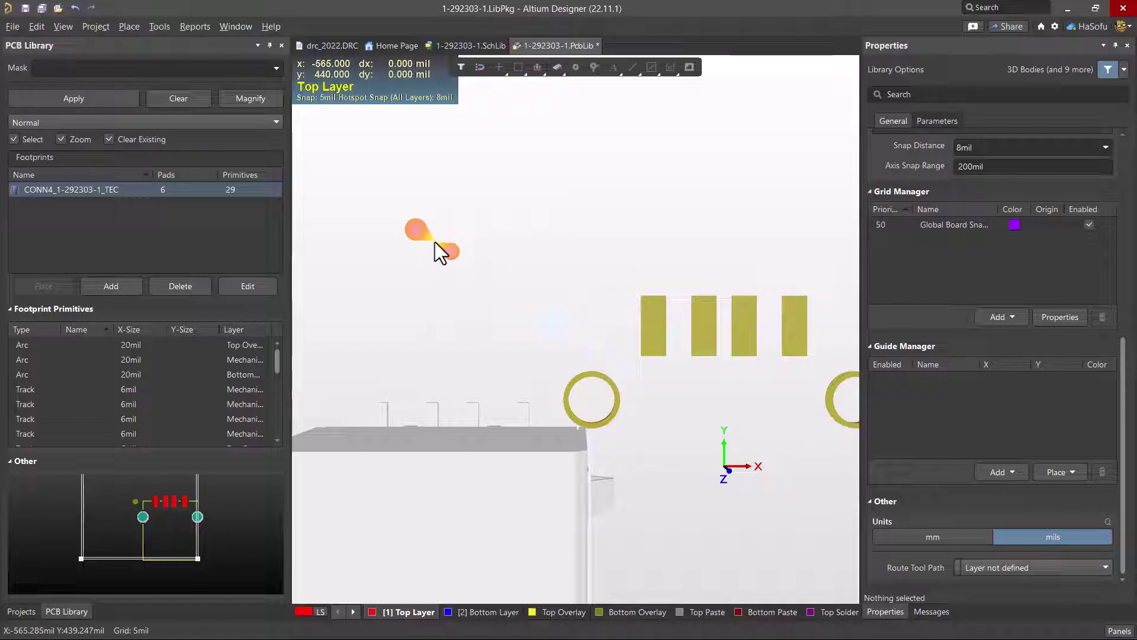
pyautogui.click(471, 272)
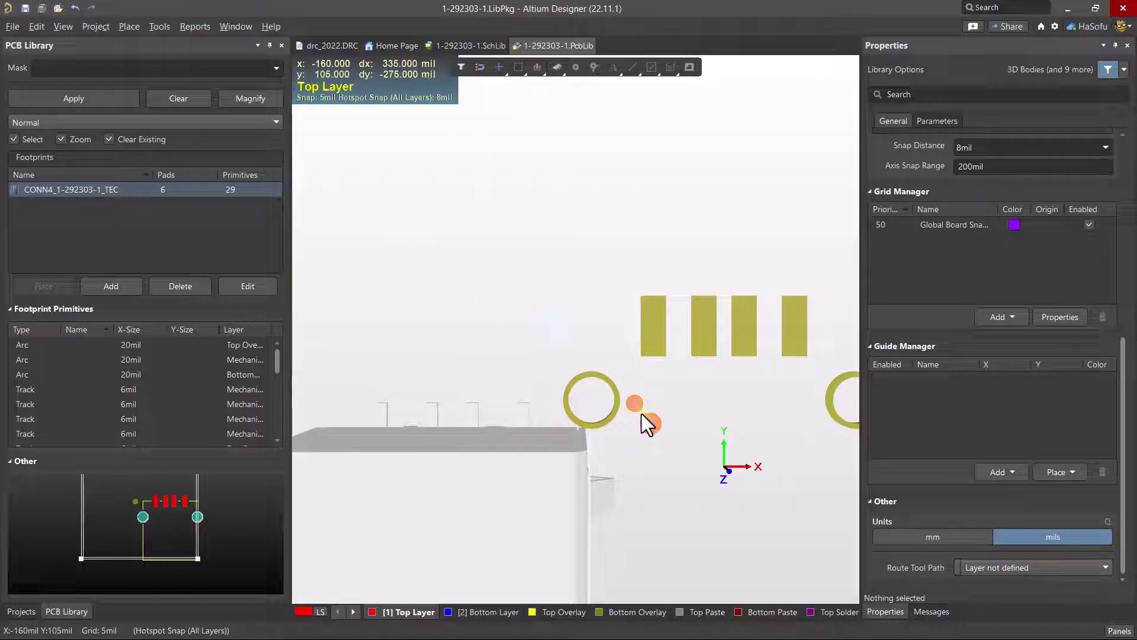
# Step: In the view configuration's system colors, hide 3D Body Reference Point and Custom Snap Points, and show both again
pyautogui.click(474, 253)
pyautogui.moveTo(495, 273); pyautogui.dragTo(615, 132, button='right')
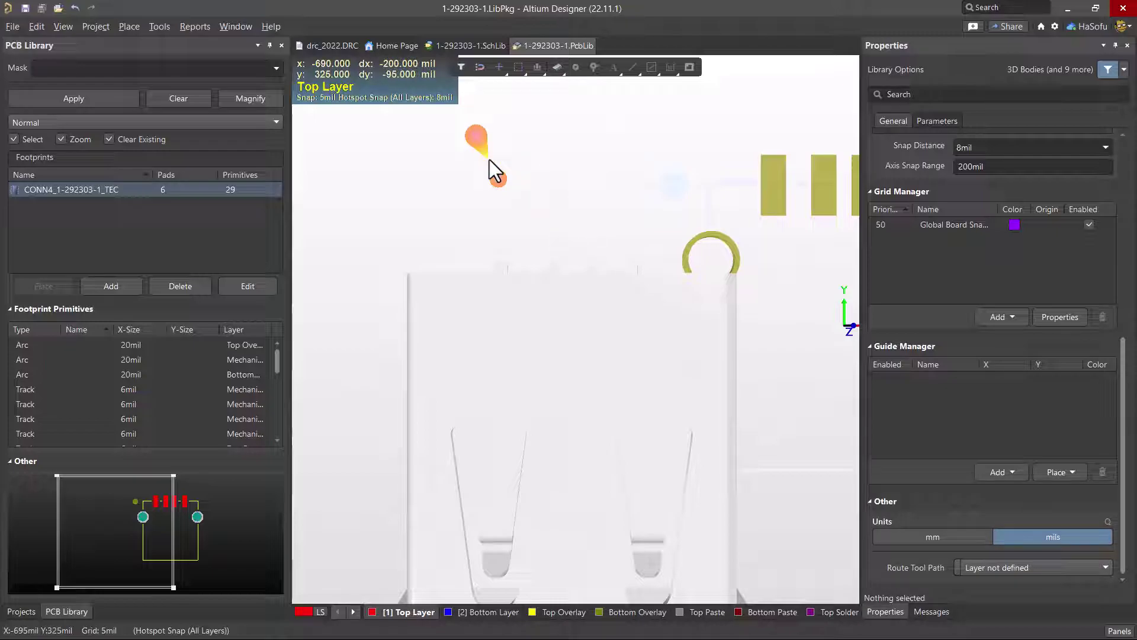
pyautogui.click(488, 158)
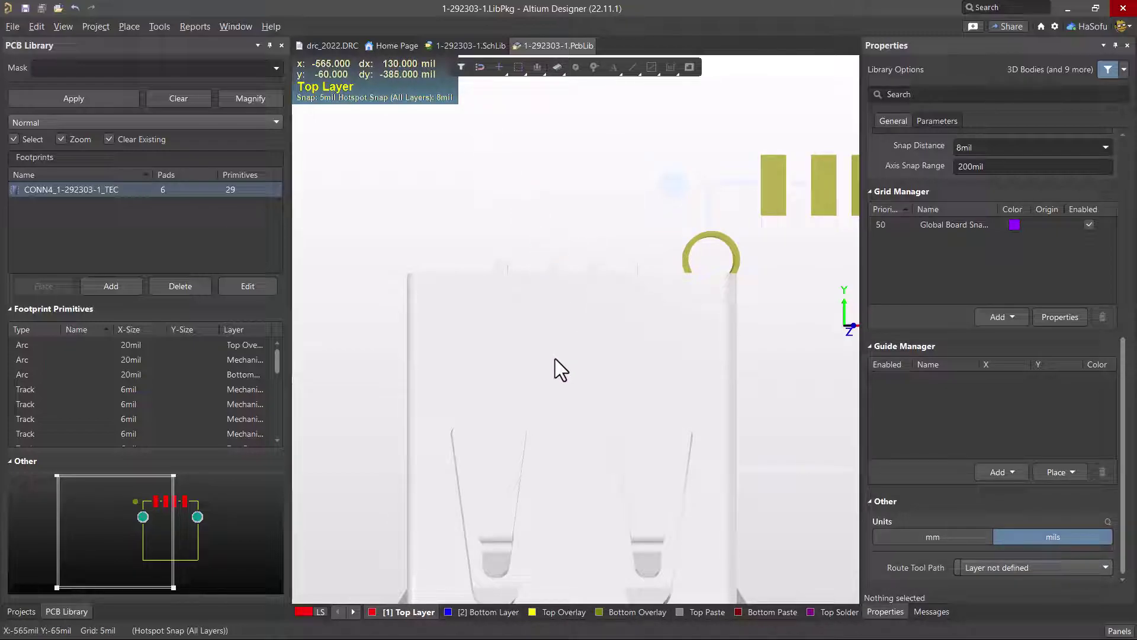
pyautogui.keyDown('shift'); pyautogui.moveTo(574, 432); pyautogui.dragTo(581, 323, button='right'); pyautogui.keyUp('shift')
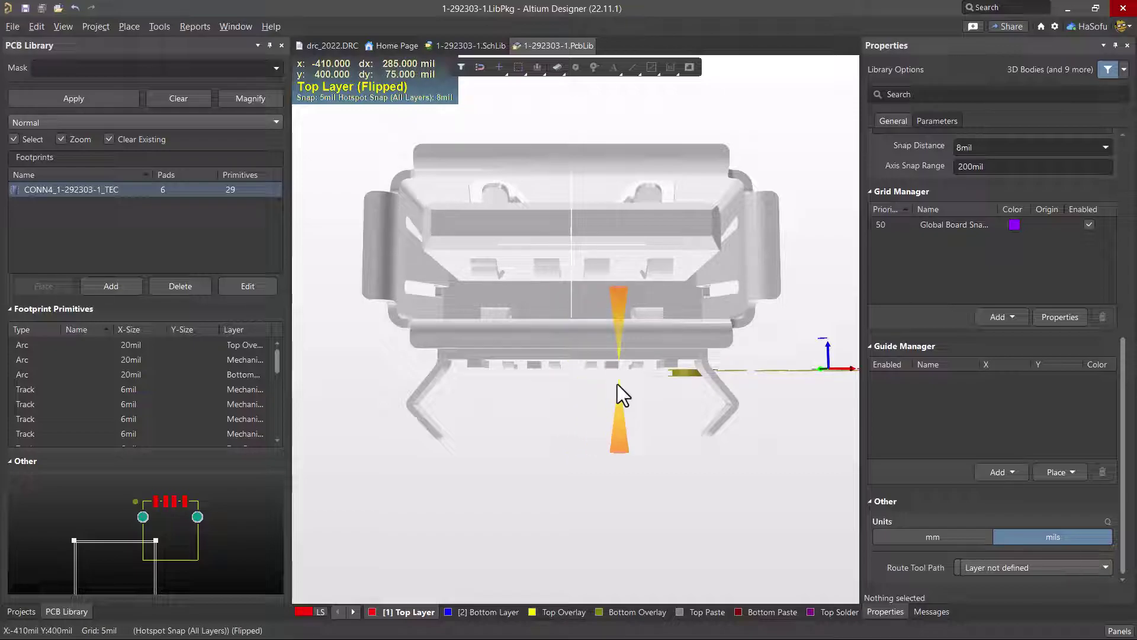
pyautogui.click(1122, 631)
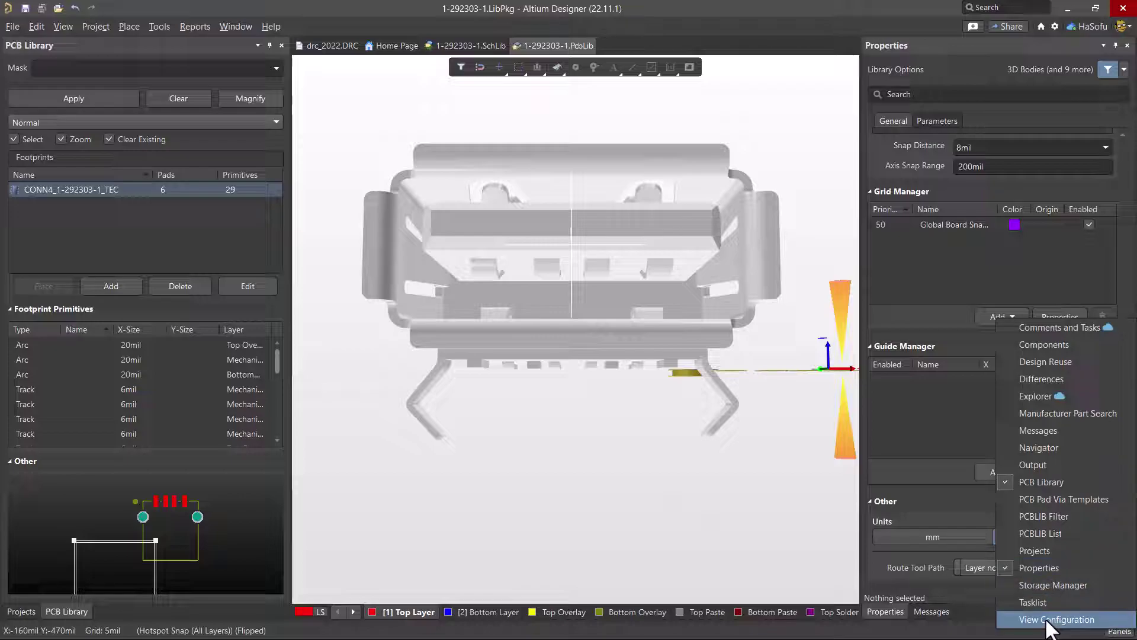
pyautogui.click(1047, 620)
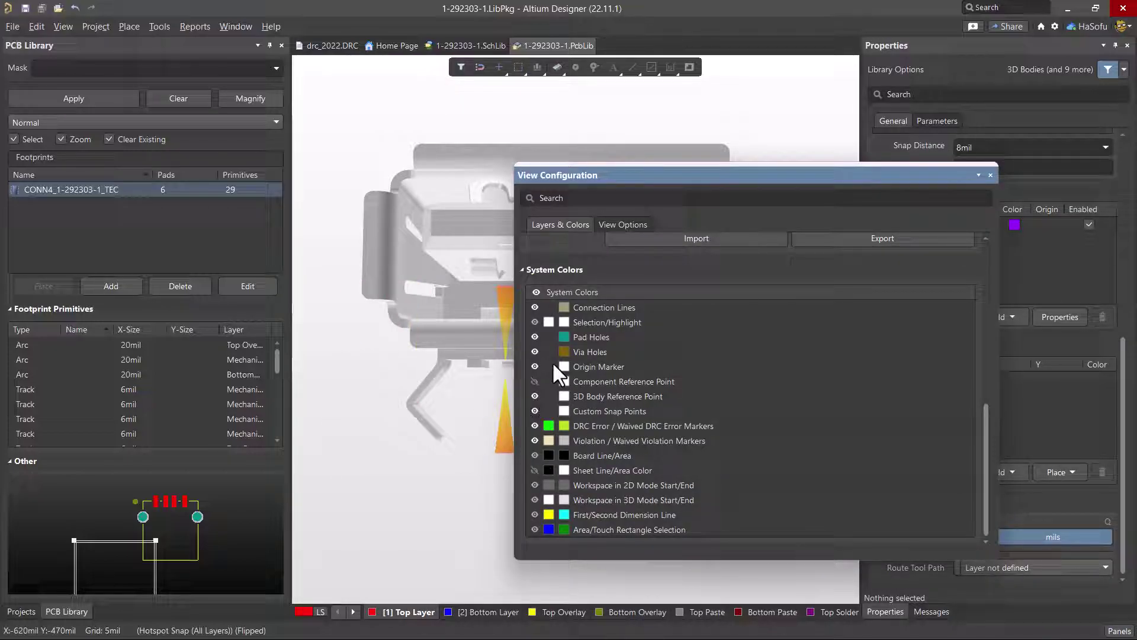
pyautogui.click(533, 268)
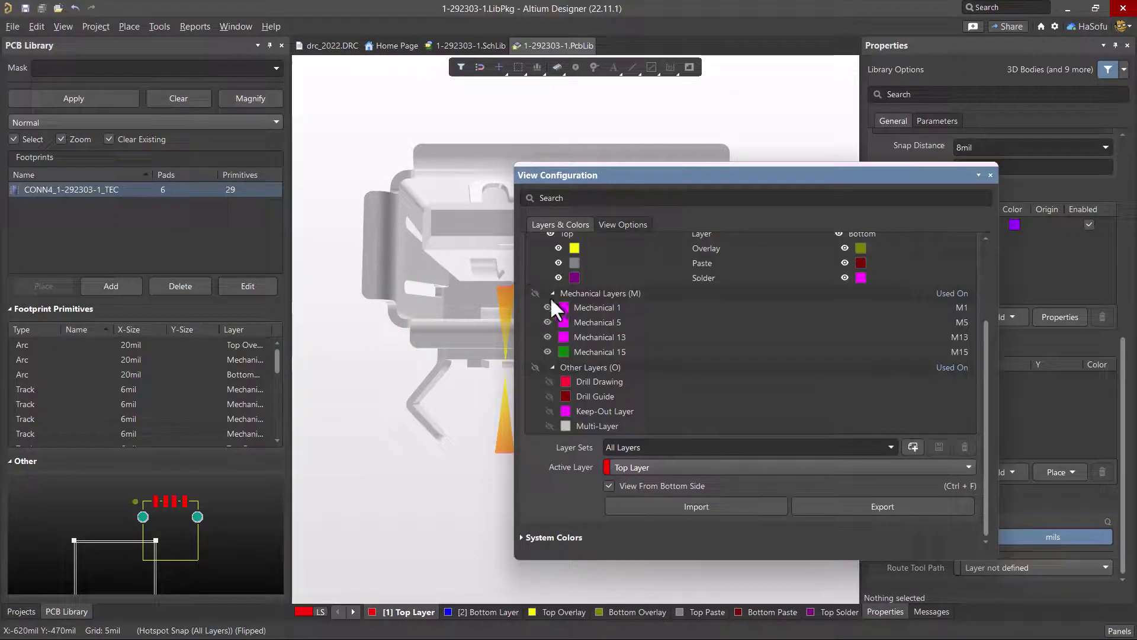
pyautogui.click(546, 539)
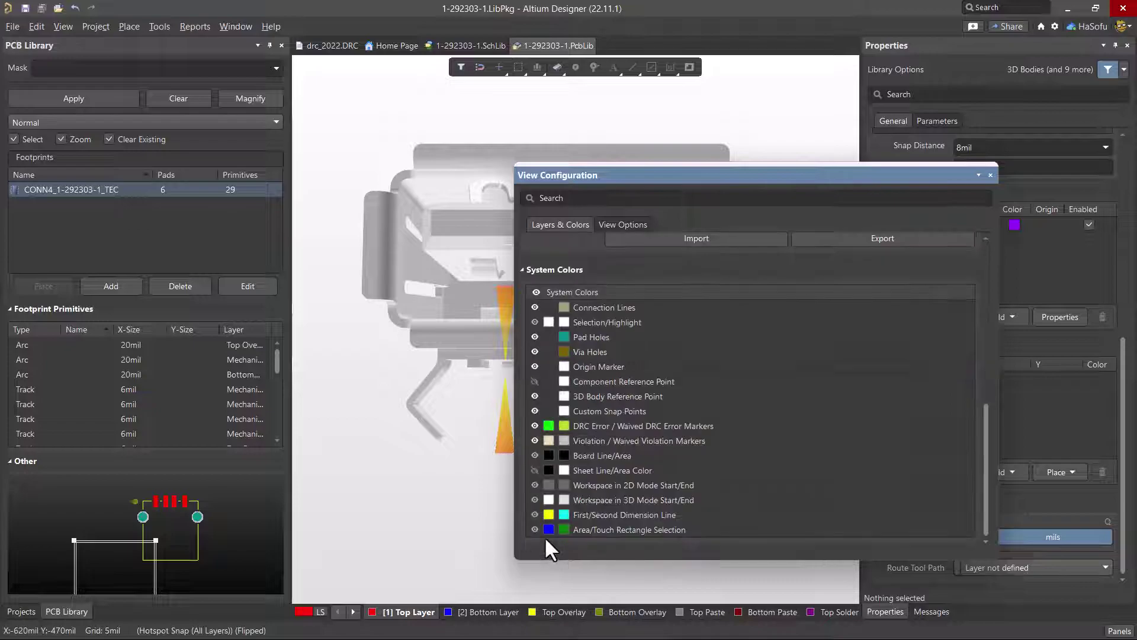
pyautogui.click(534, 396)
pyautogui.click(534, 411)
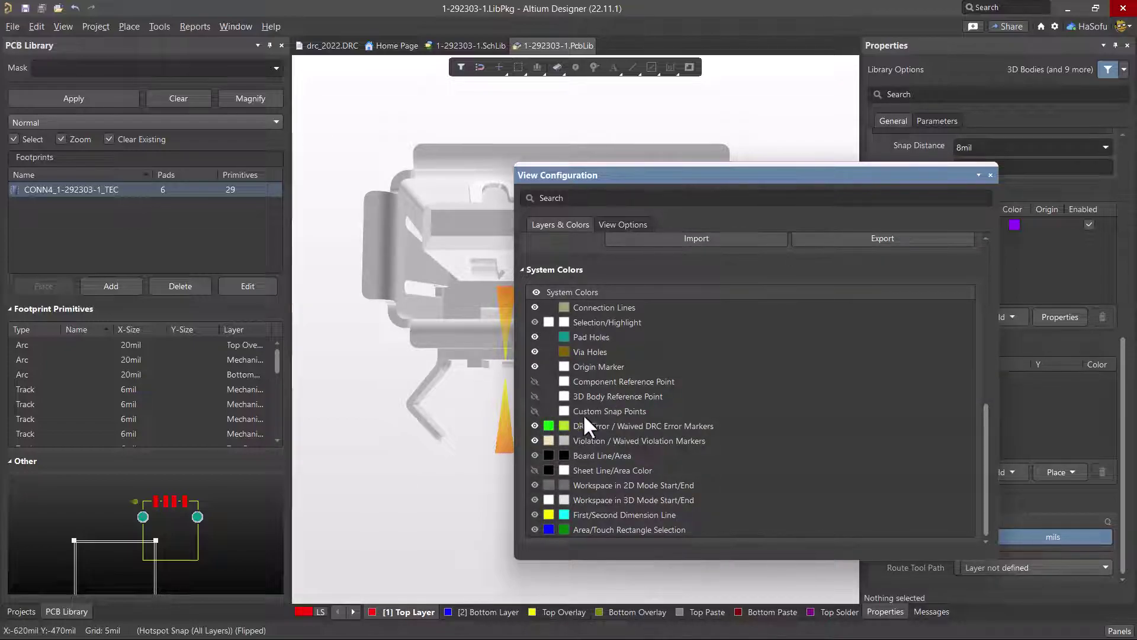
pyautogui.click(534, 411)
pyautogui.click(534, 396)
pyautogui.moveTo(595, 177); pyautogui.dragTo(593, 274)
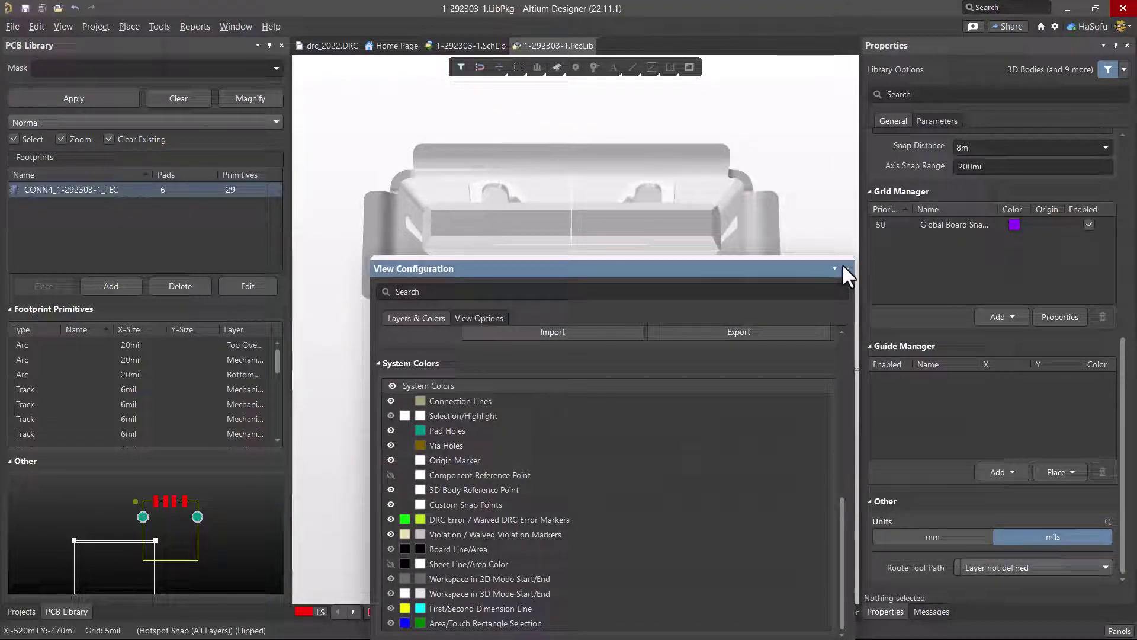
pyautogui.click(844, 269)
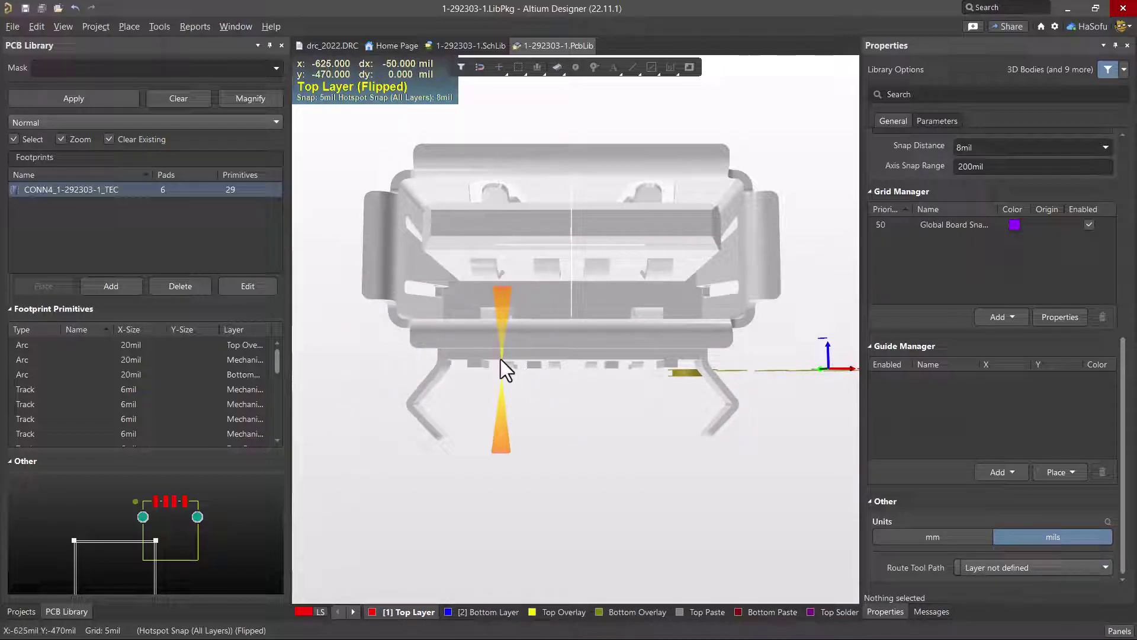
# Step: Examine the connector's four contact pins from below and compare their positions with the rectangular footprint pads
pyautogui.moveTo(522, 338)
pyautogui.keyDown('shift'); pyautogui.mouseDown(button='right')
pyautogui.moveTo(534, 262)
pyautogui.moveTo(546, 371)
pyautogui.moveTo(553, 284)
pyautogui.moveTo(525, 359)
pyautogui.moveTo(540, 355)
pyautogui.moveTo(505, 368)
pyautogui.moveTo(483, 355)
pyautogui.moveTo(508, 297)
pyautogui.moveTo(522, 426)
pyautogui.moveTo(518, 272)
pyautogui.moveTo(480, 414)
pyautogui.moveTo(484, 373)
pyautogui.mouseUp(button='right'); pyautogui.keyUp('shift')
pyautogui.keyDown('ctrl'); pyautogui.scroll(6, 485, 367); pyautogui.keyUp('ctrl')
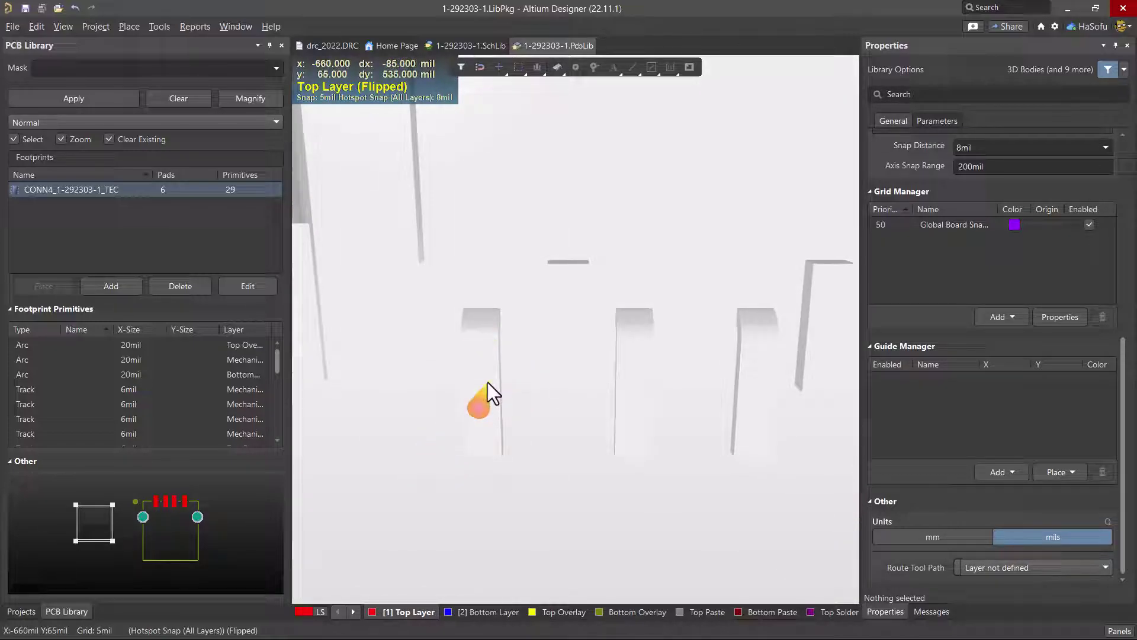
pyautogui.moveTo(644, 439); pyautogui.dragTo(545, 462, button='right')
pyautogui.keyDown('ctrl'); pyautogui.scroll(-4, 553, 422); pyautogui.keyUp('ctrl')
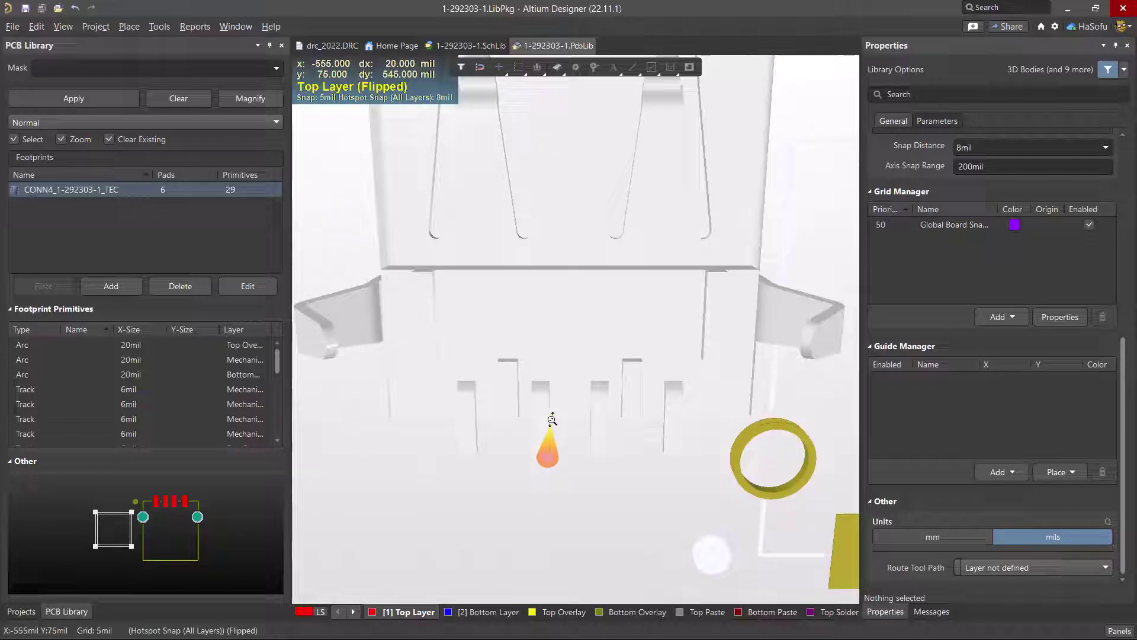
pyautogui.moveTo(685, 465); pyautogui.dragTo(532, 389, button='right')
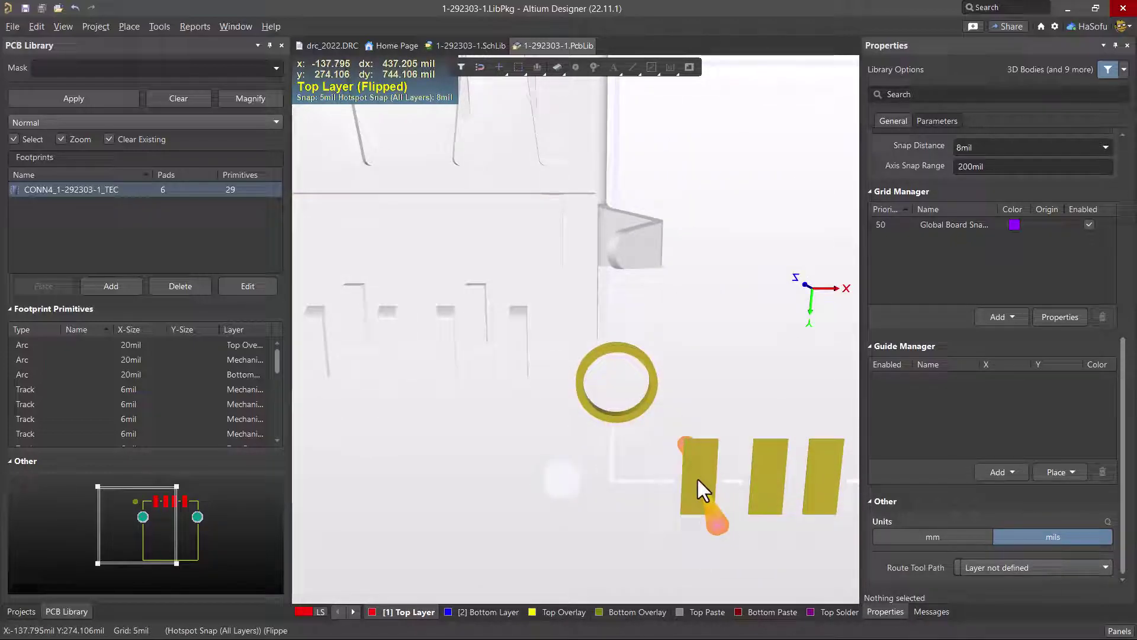
pyautogui.moveTo(457, 366); pyautogui.dragTo(507, 381, button='right')
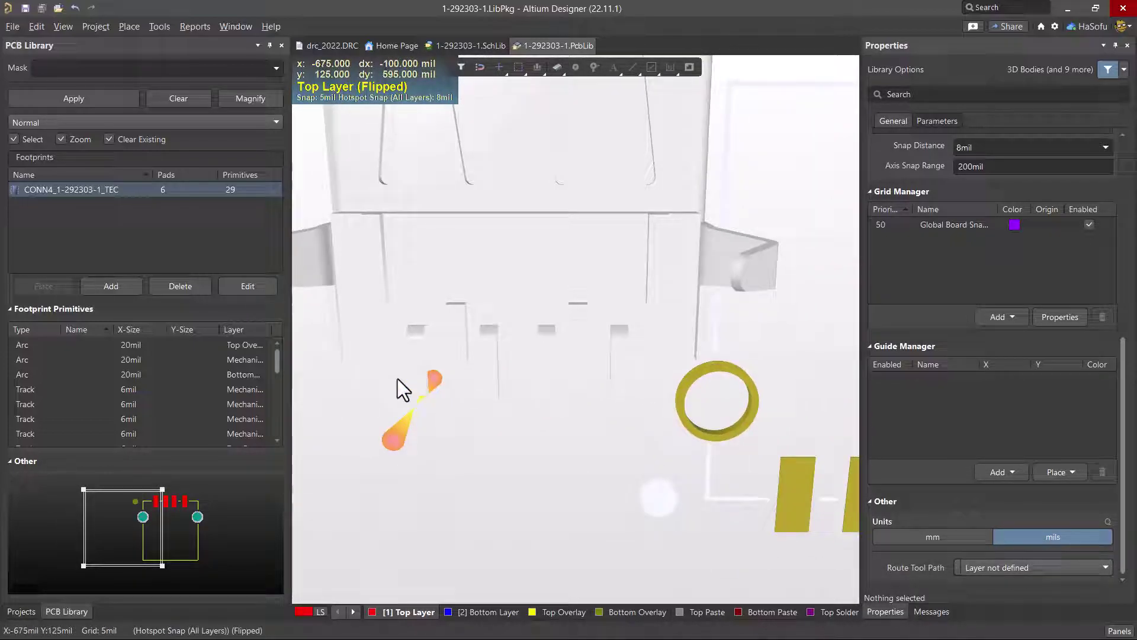
pyautogui.moveTo(399, 389); pyautogui.dragTo(522, 401, button='right')
# Step: Add snap points from vertices to the STEP model at the four corners of the leftmost contact pin's flat end
pyautogui.click(157, 29)
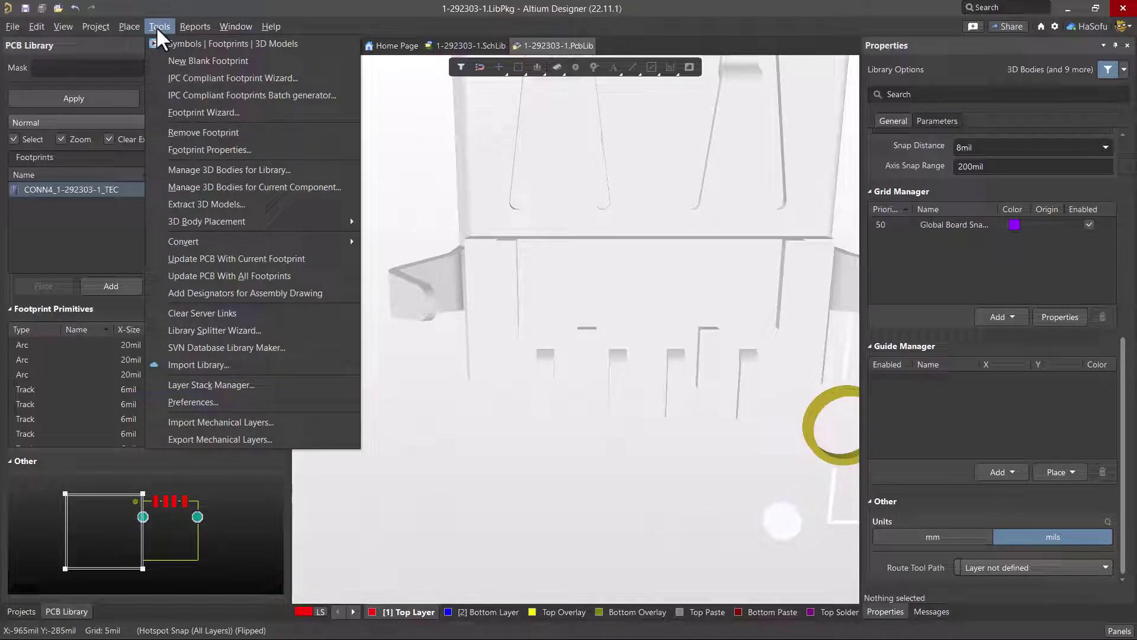
pyautogui.moveTo(289, 221)
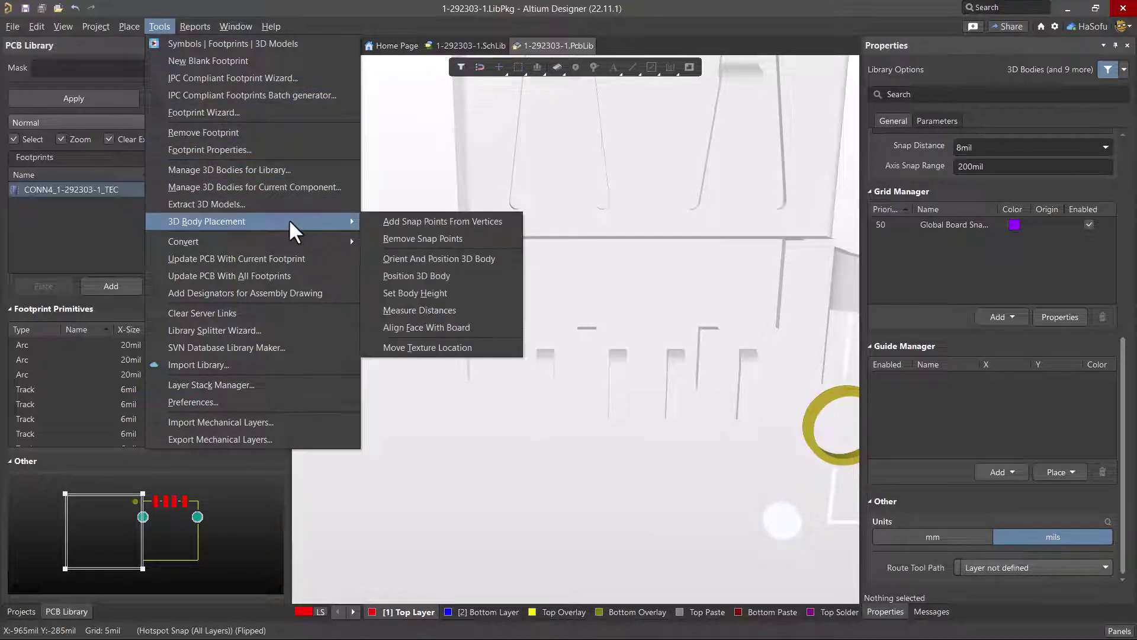
pyautogui.click(438, 224)
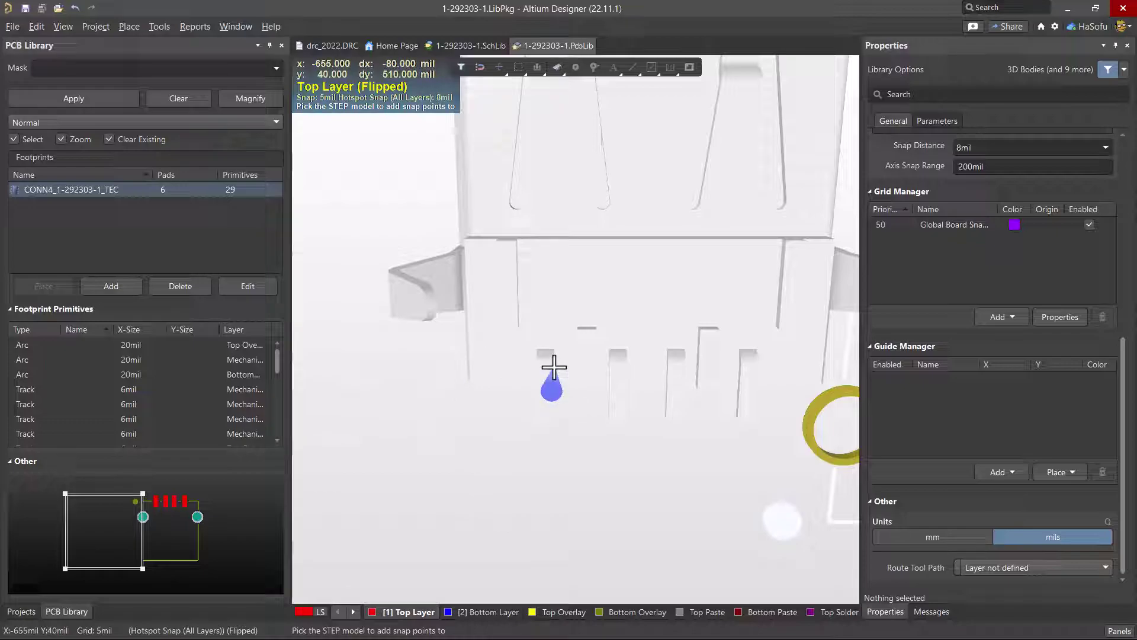
pyautogui.keyDown('ctrl'); pyautogui.scroll(5, 549, 362); pyautogui.keyUp('ctrl')
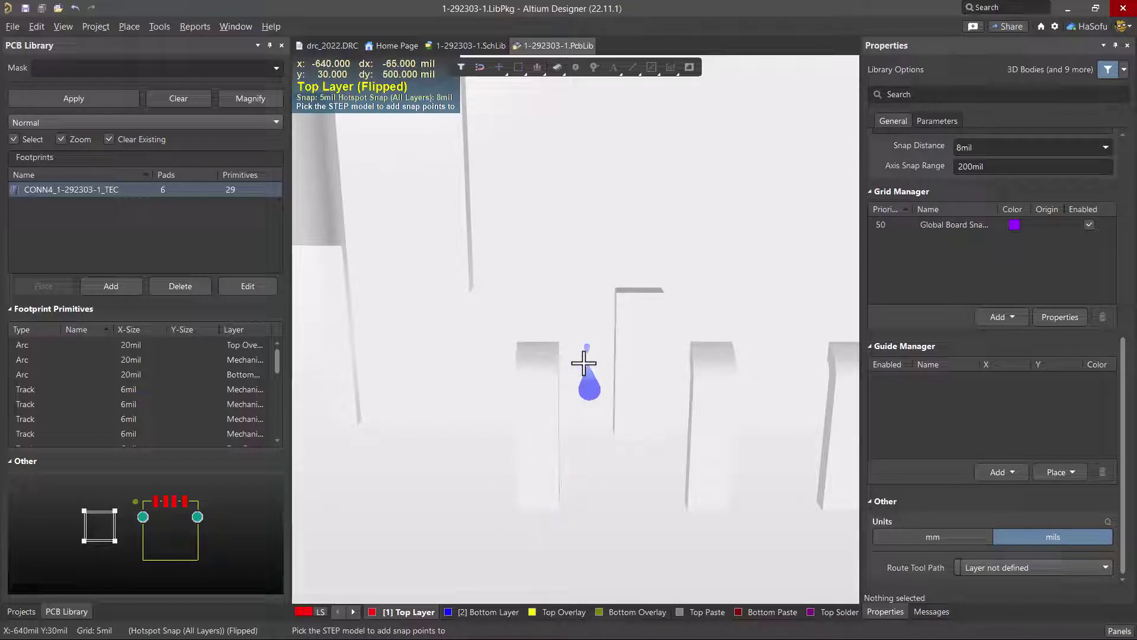
pyautogui.click(586, 233)
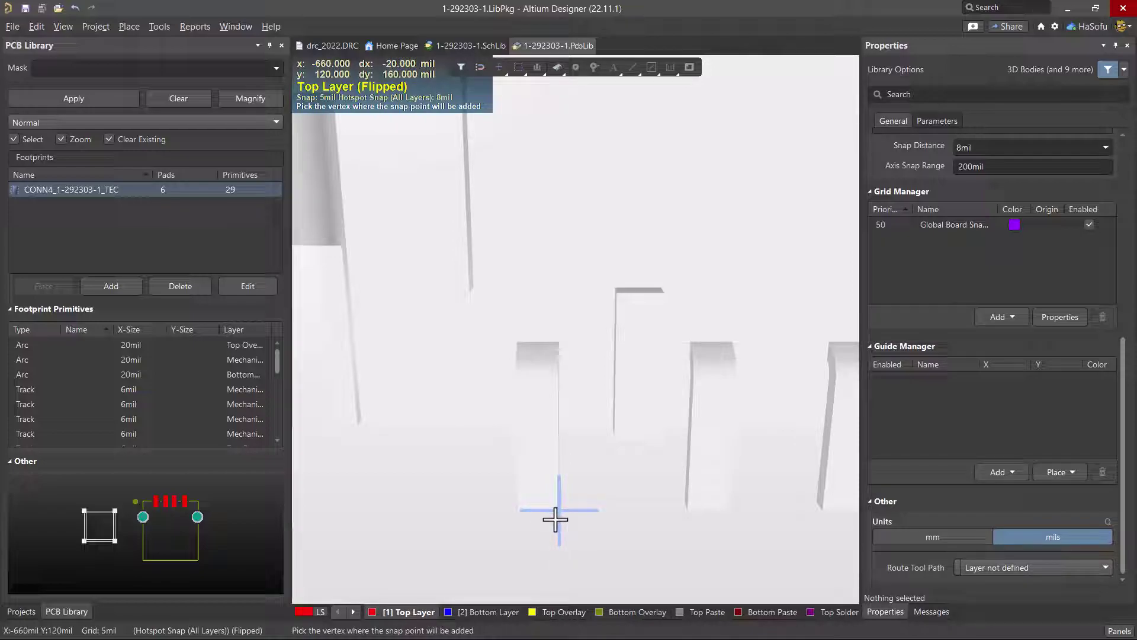
pyautogui.click(556, 519)
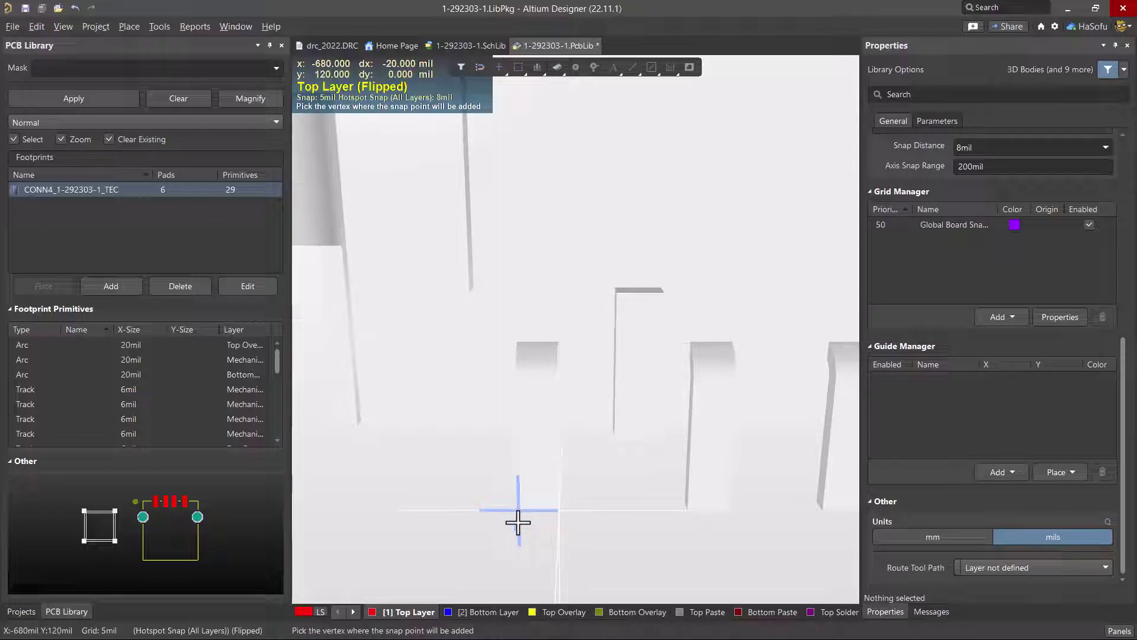
pyautogui.click(518, 523)
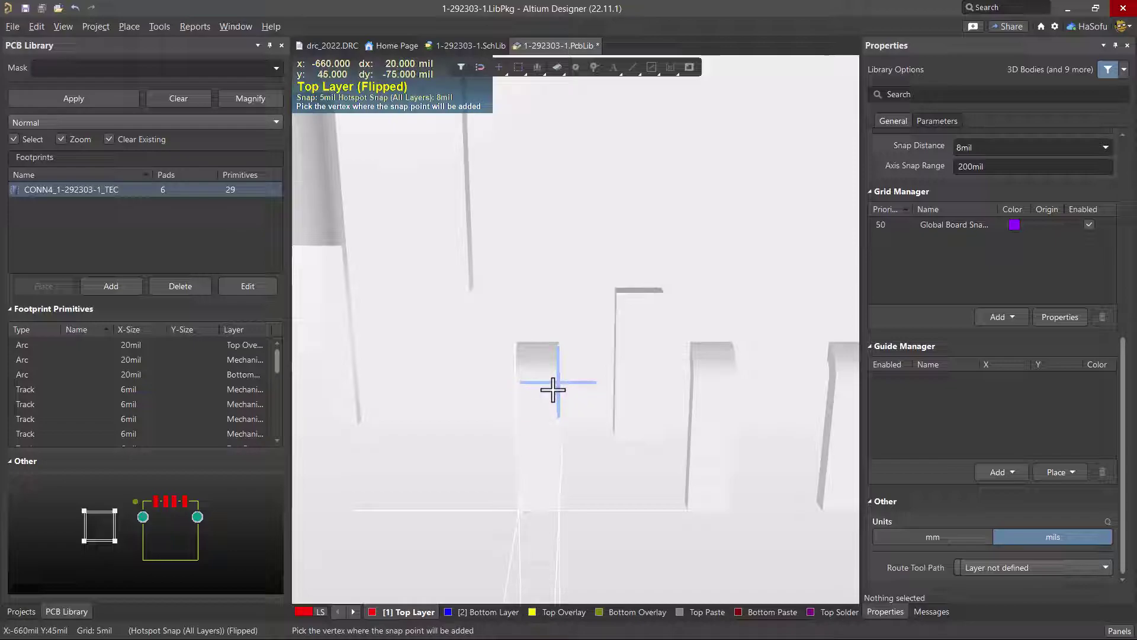
pyautogui.click(552, 453)
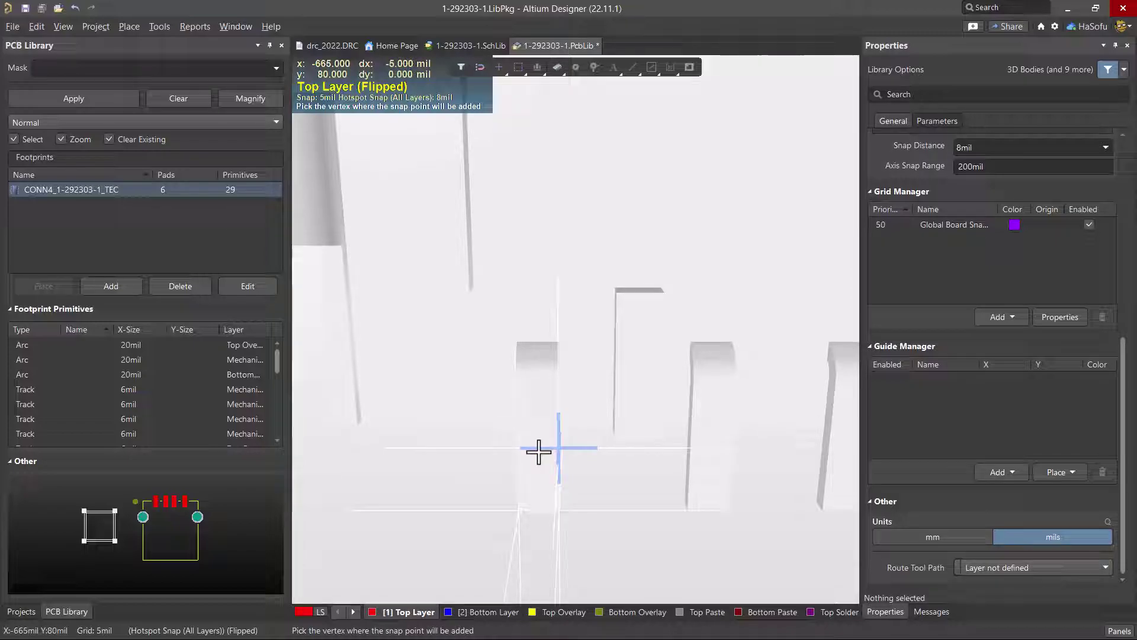
pyautogui.click(519, 453)
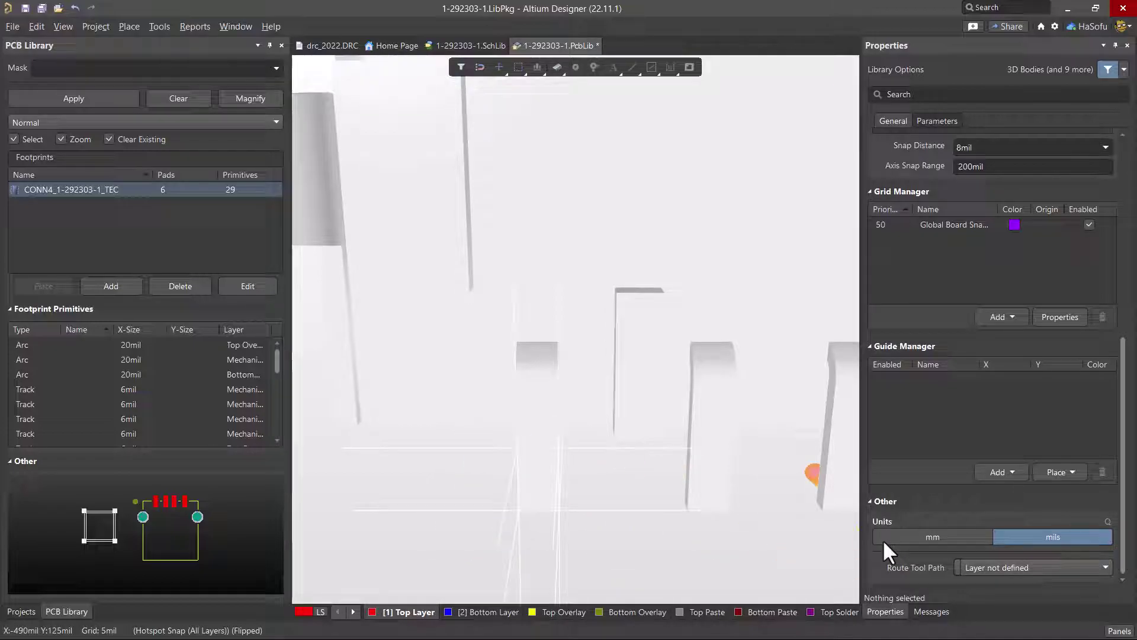
# Step: Average the connector 3D body's four snap points into a single point at the pin's centre
pyautogui.click(614, 254)
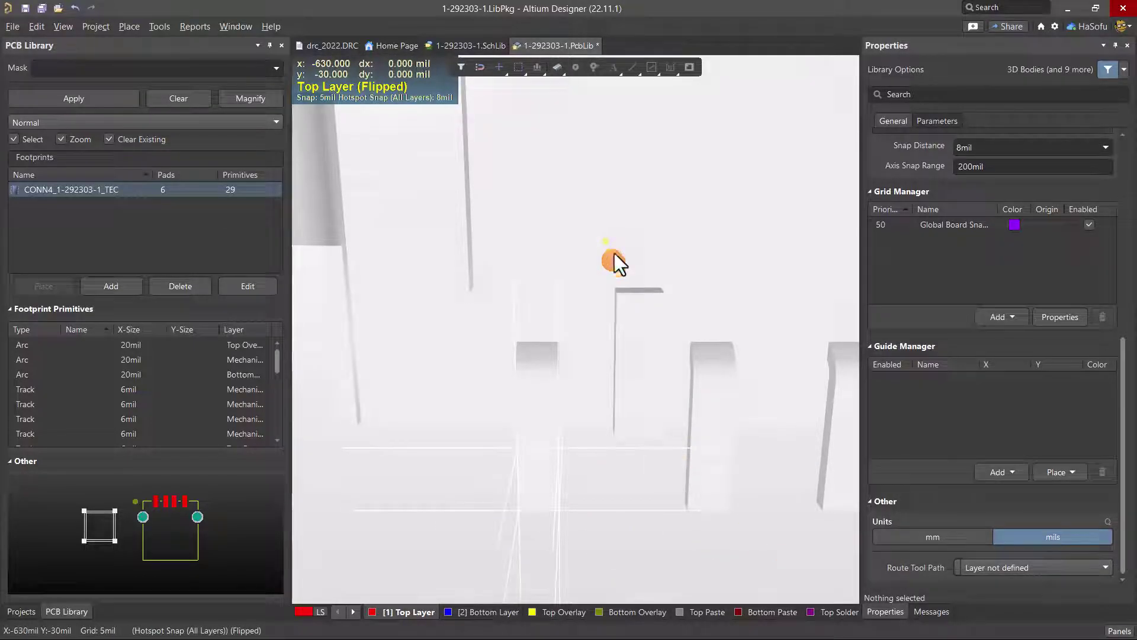
pyautogui.click(636, 297)
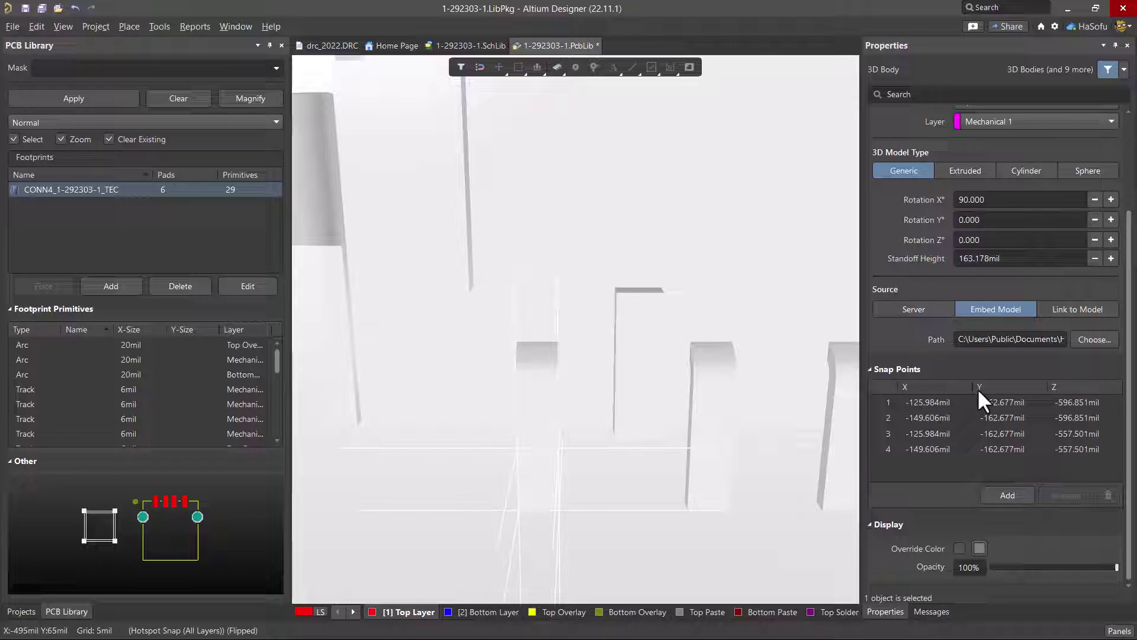
pyautogui.click(1105, 401)
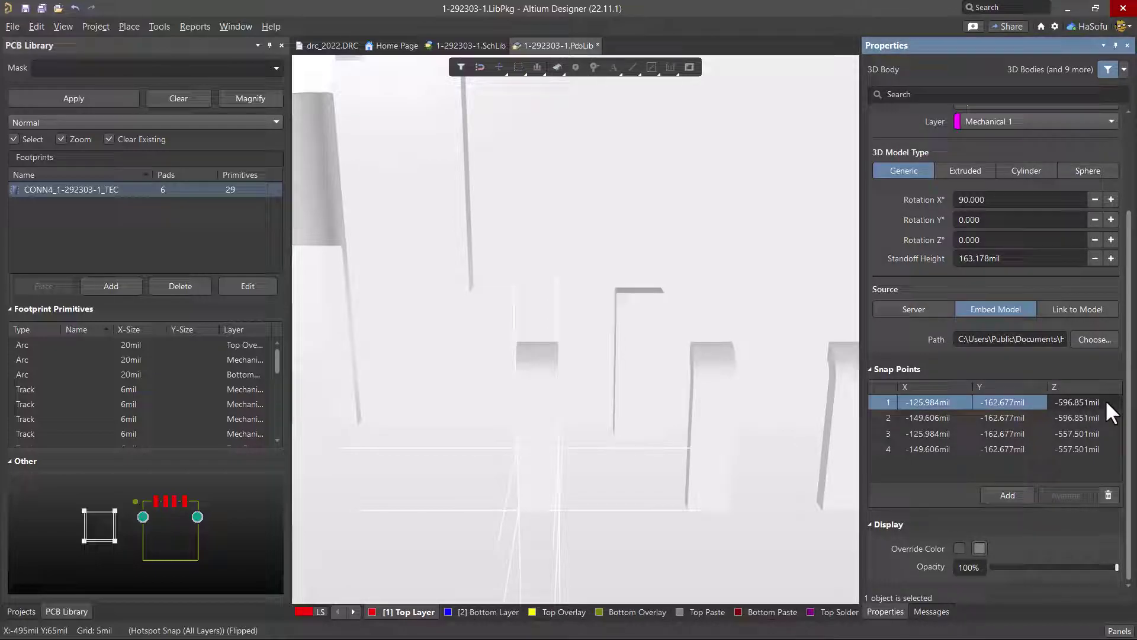
pyautogui.keyDown('shift'); pyautogui.click(1100, 448); pyautogui.keyUp('shift')
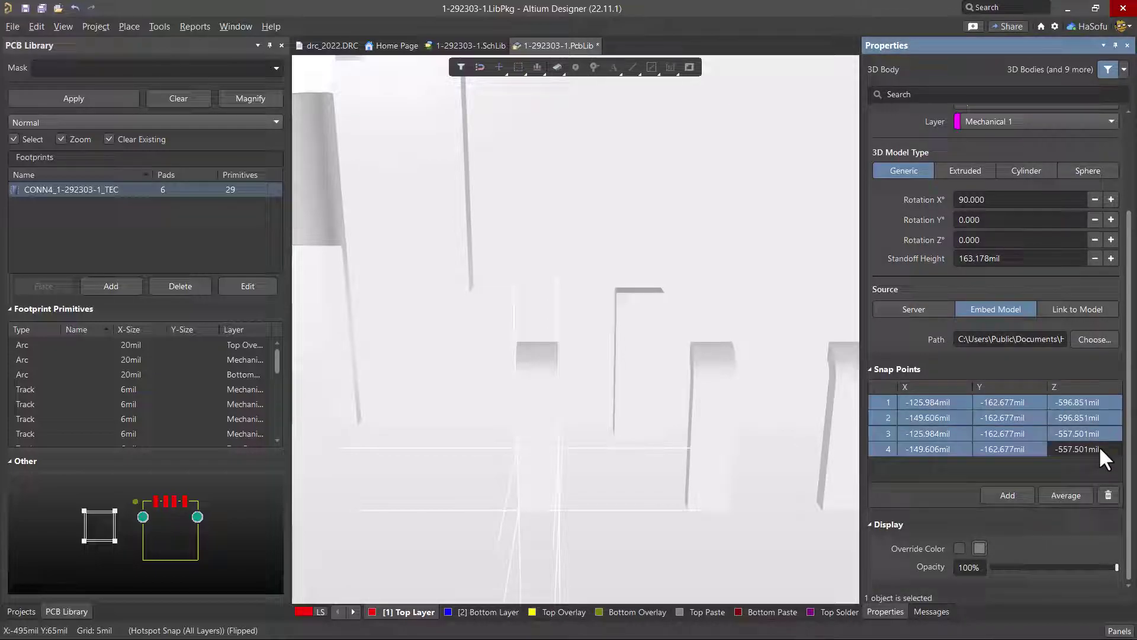
pyautogui.click(1065, 495)
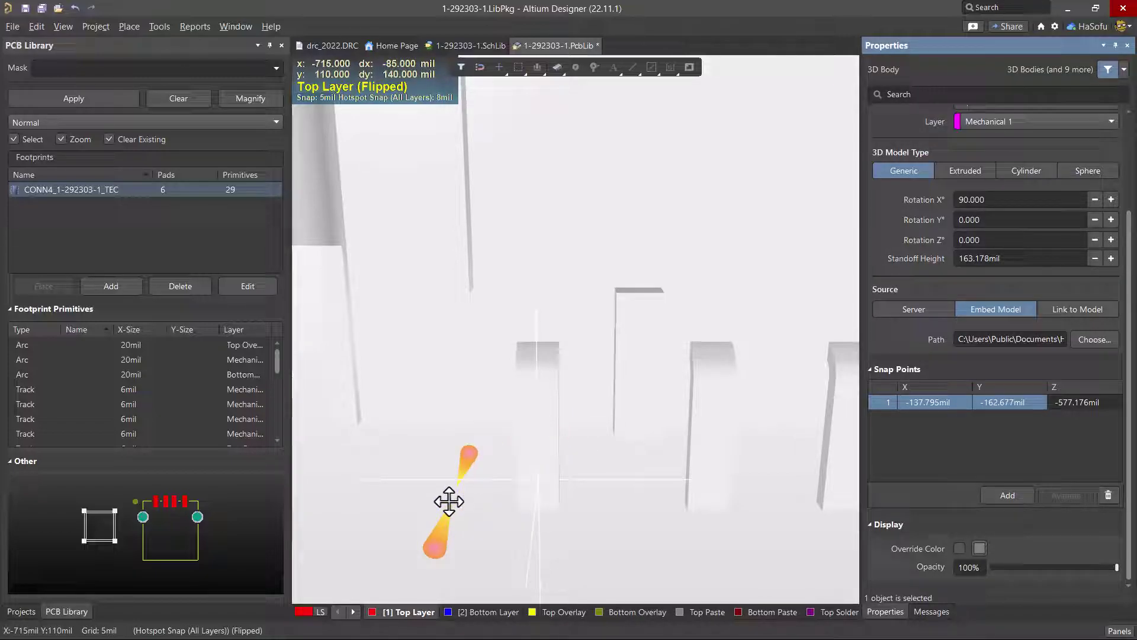
pyautogui.click(450, 501)
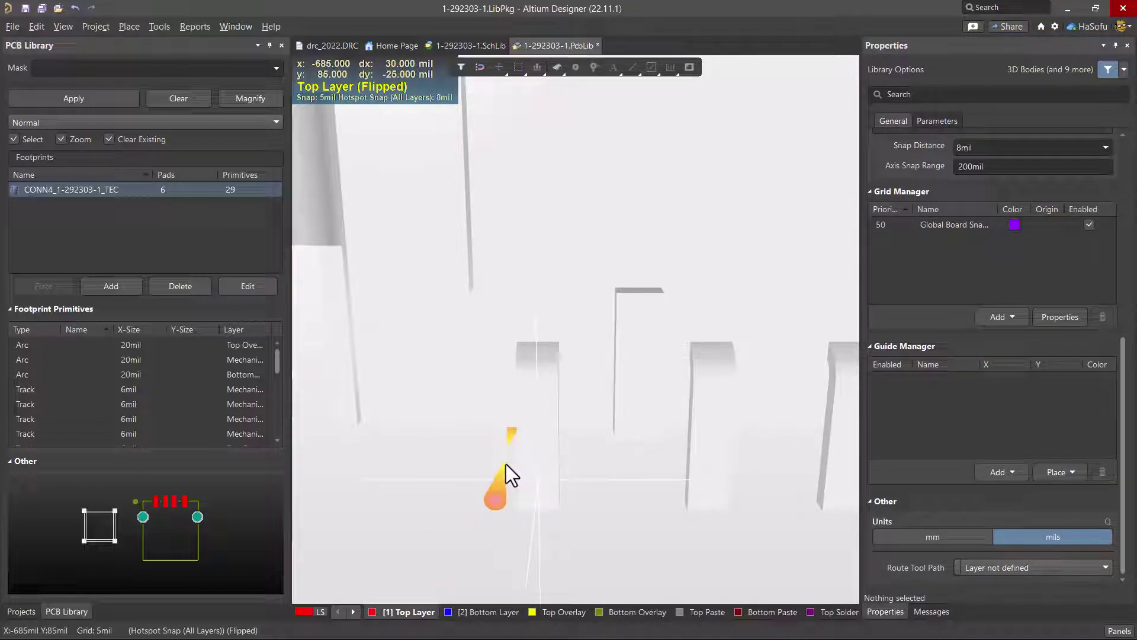
# Step: In the 2D layout, move the connector body by its pin snap point onto the centre of the leftmost rectangular pad
pyautogui.keyDown('ctrl'); pyautogui.scroll(-5, 517, 436); pyautogui.keyUp('ctrl')
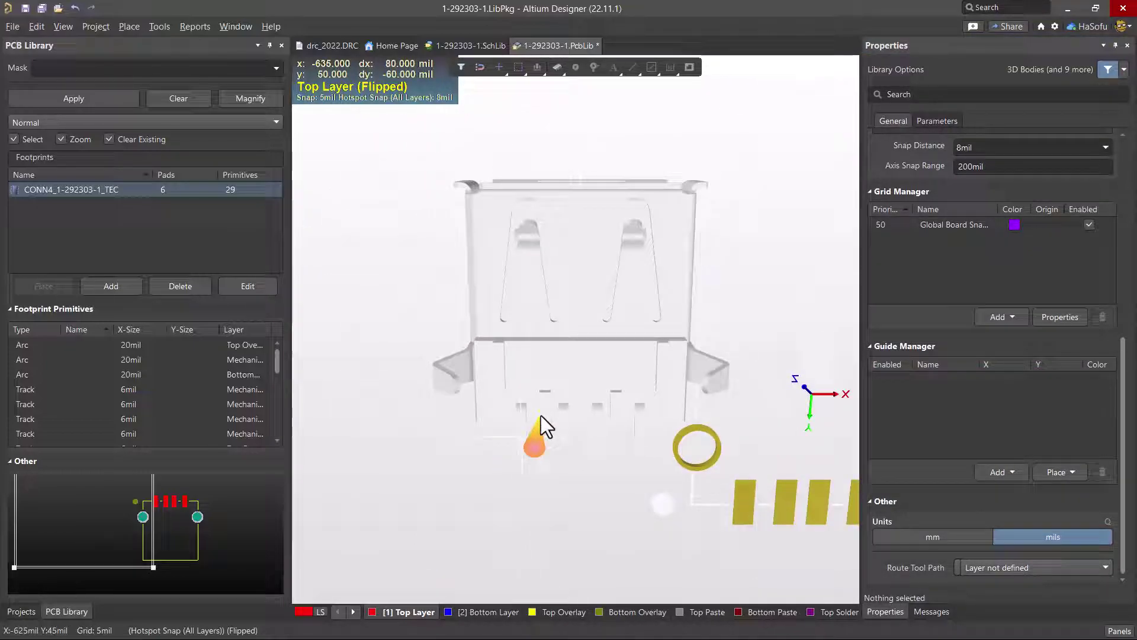
pyautogui.moveTo(705, 456); pyautogui.dragTo(601, 427, button='right')
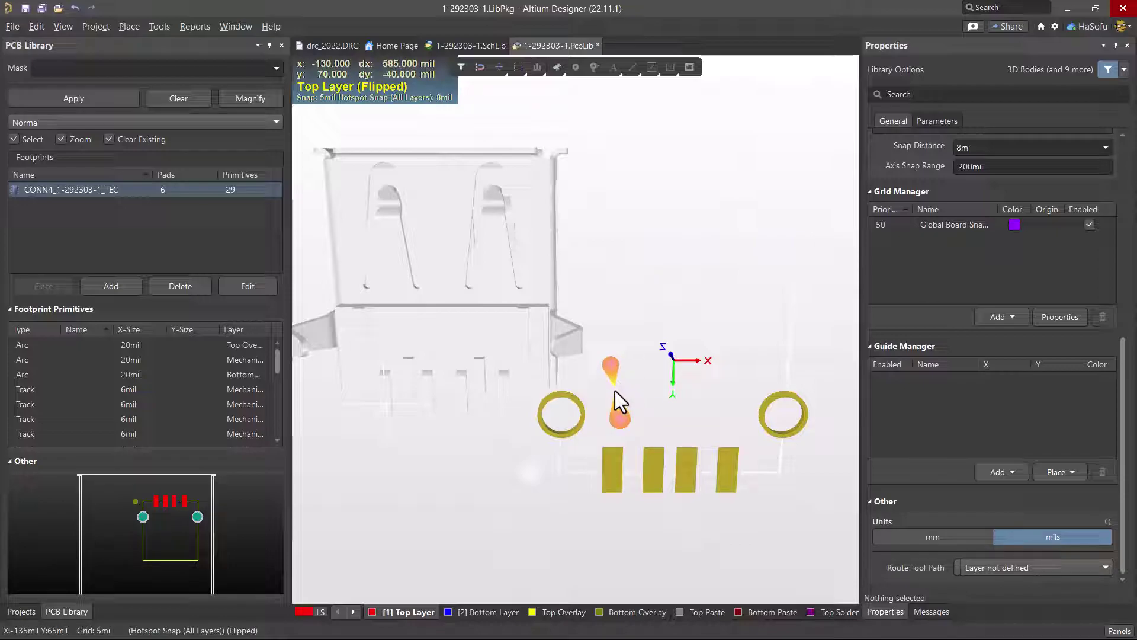
pyautogui.click(444, 478)
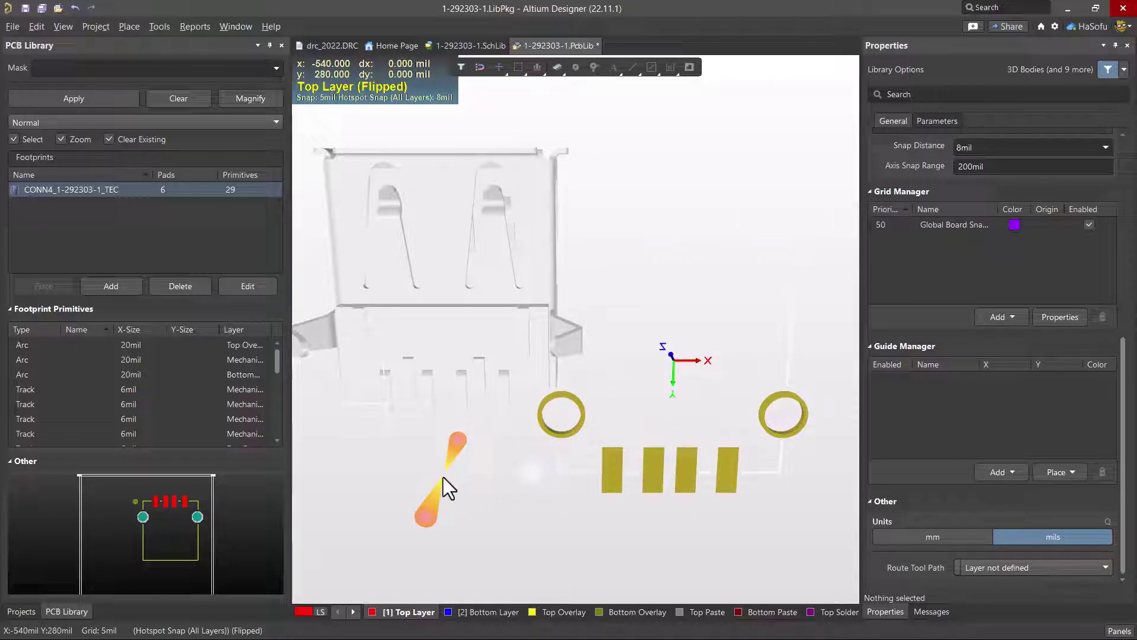
pyautogui.press('2')
pyautogui.moveTo(446, 371); pyautogui.dragTo(514, 329, button='right')
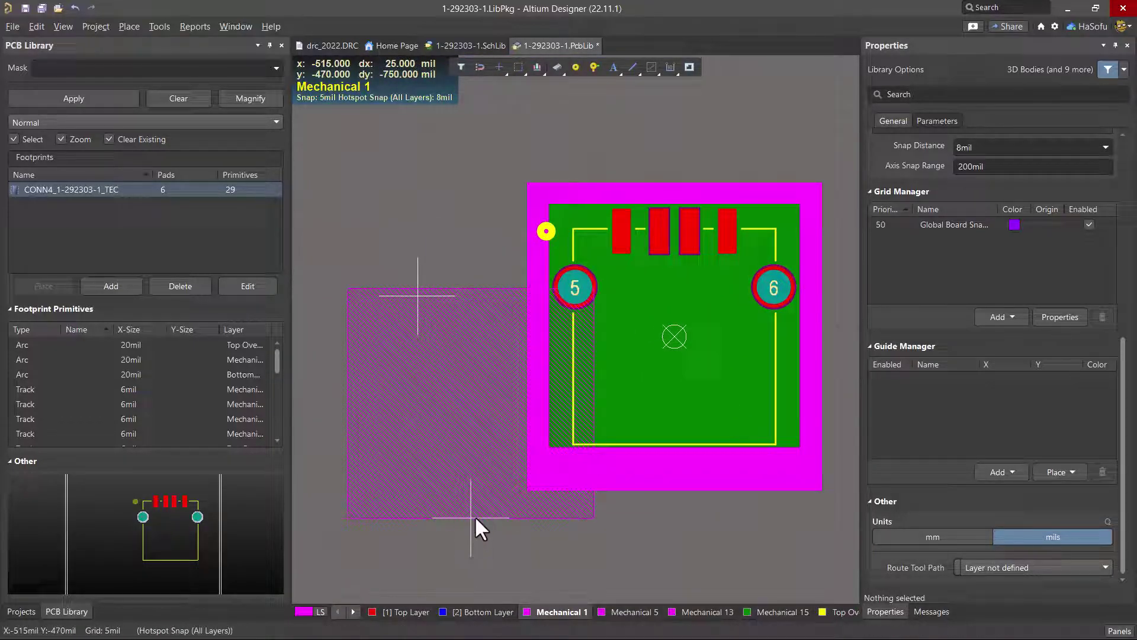
pyautogui.moveTo(472, 517)
pyautogui.mouseDown()
pyautogui.moveTo(462, 462)
pyautogui.moveTo(524, 438)
pyautogui.moveTo(508, 445)
pyautogui.moveTo(654, 539)
pyautogui.moveTo(631, 497)
pyautogui.moveTo(522, 532)
pyautogui.mouseUp()
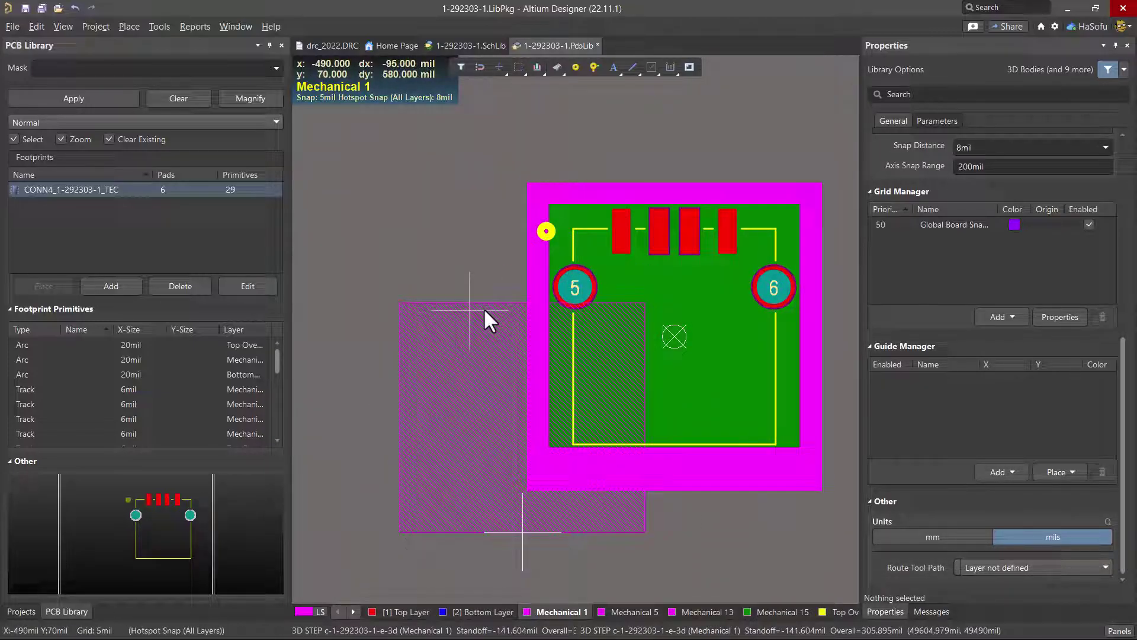
pyautogui.moveTo(468, 308)
pyautogui.mouseDown()
pyautogui.moveTo(514, 284)
pyautogui.moveTo(536, 250)
pyautogui.moveTo(621, 226)
pyautogui.moveTo(618, 242)
pyautogui.moveTo(623, 229)
pyautogui.mouseUp()
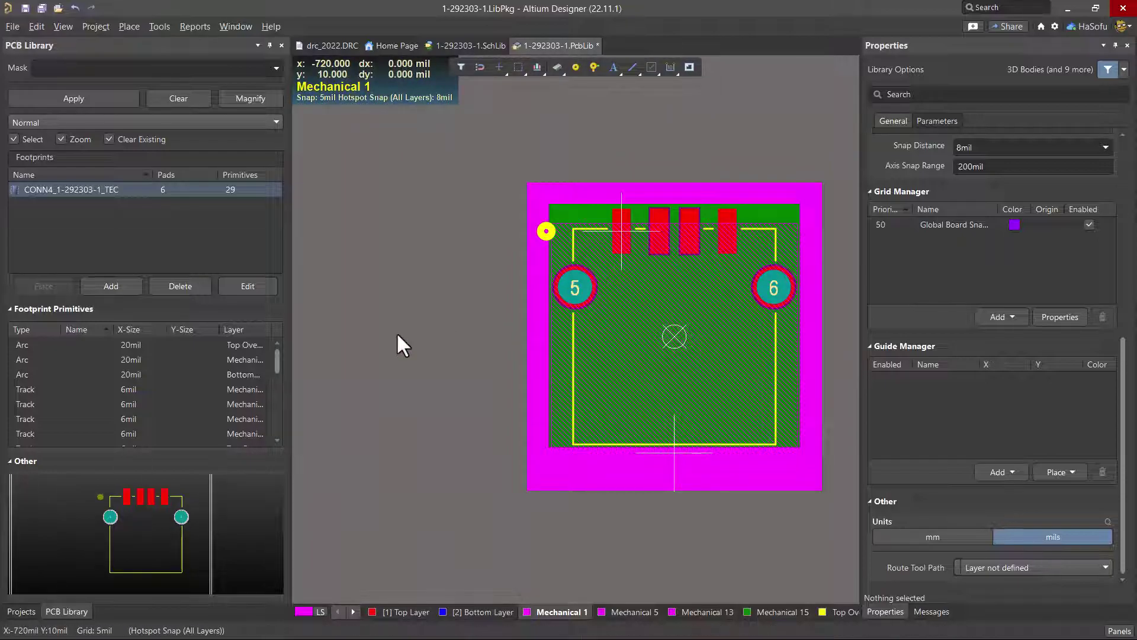
# Step: Inspect the connector's fit on the pads and mounting holes in 3D from the flipped side of the board
pyautogui.press('3')
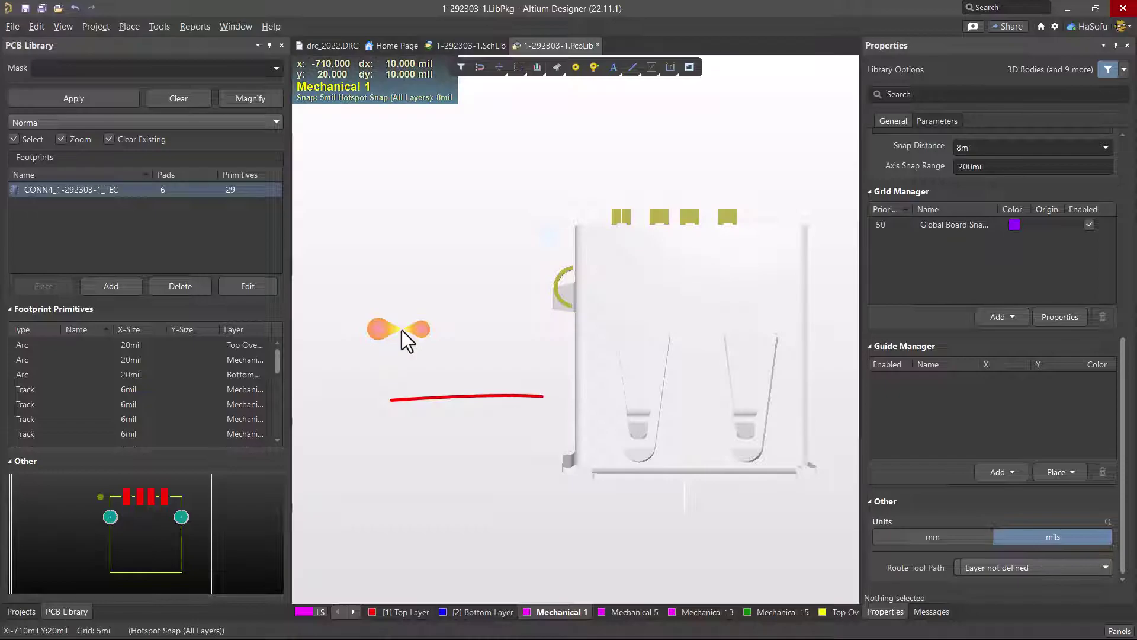
pyautogui.hotkey('ctrl', 'f')
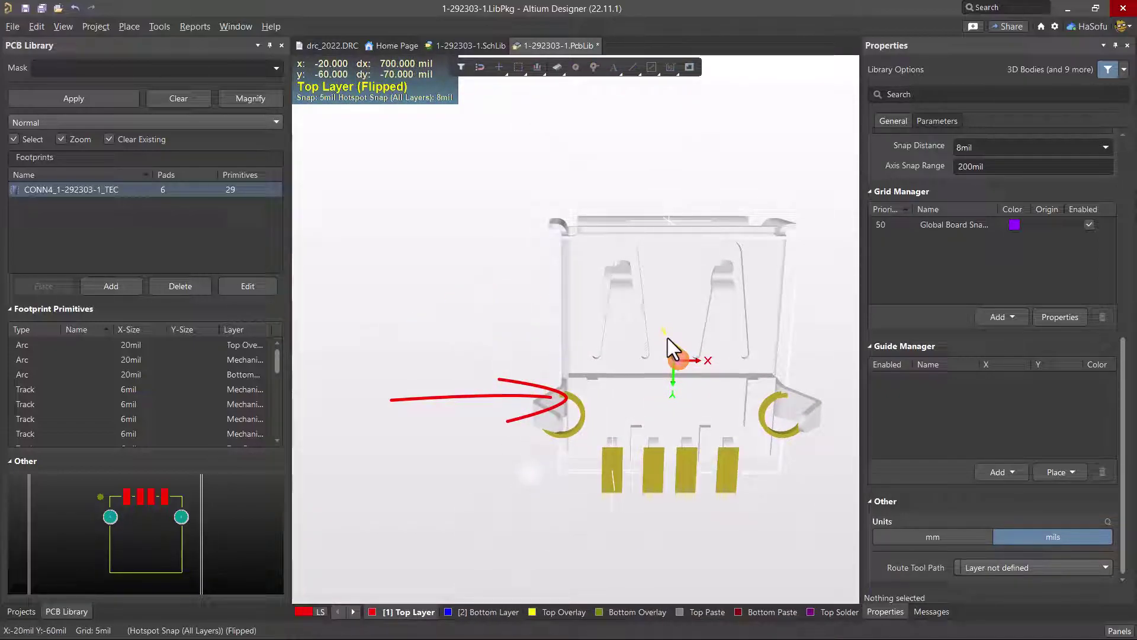
pyautogui.keyDown('shift'); pyautogui.moveTo(667, 338); pyautogui.dragTo(528, 288, button='right'); pyautogui.keyUp('shift')
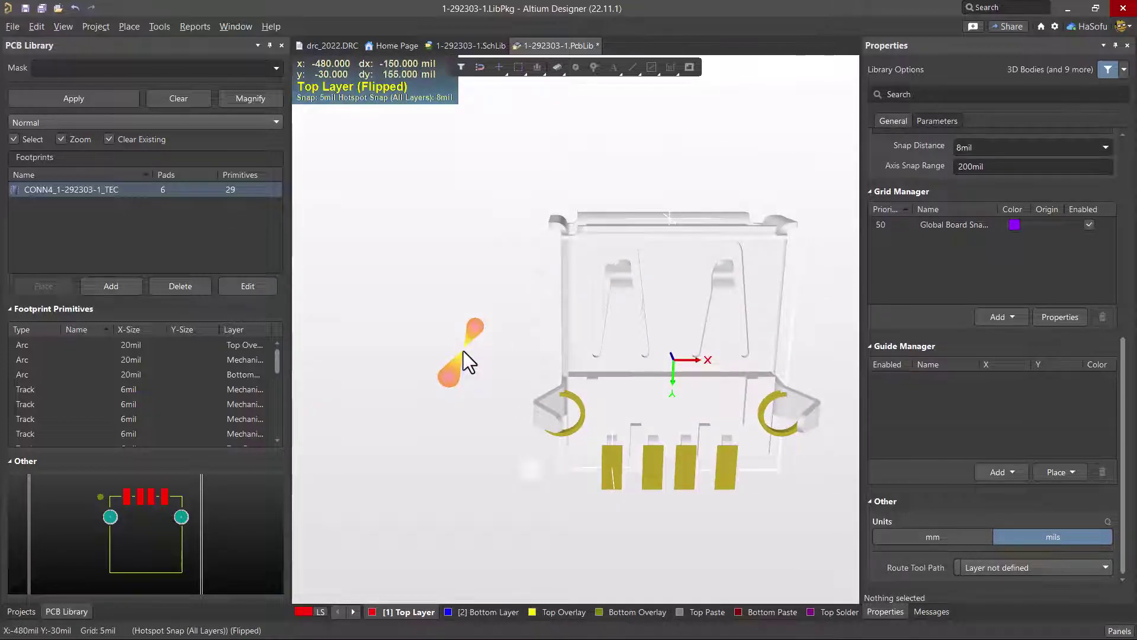
# Step: In the 2D layout, delete the connector body's averaged snap point and move the body back beside the footprint's left edge
pyautogui.press('2')
pyautogui.hotkey('ctrl', 'f')
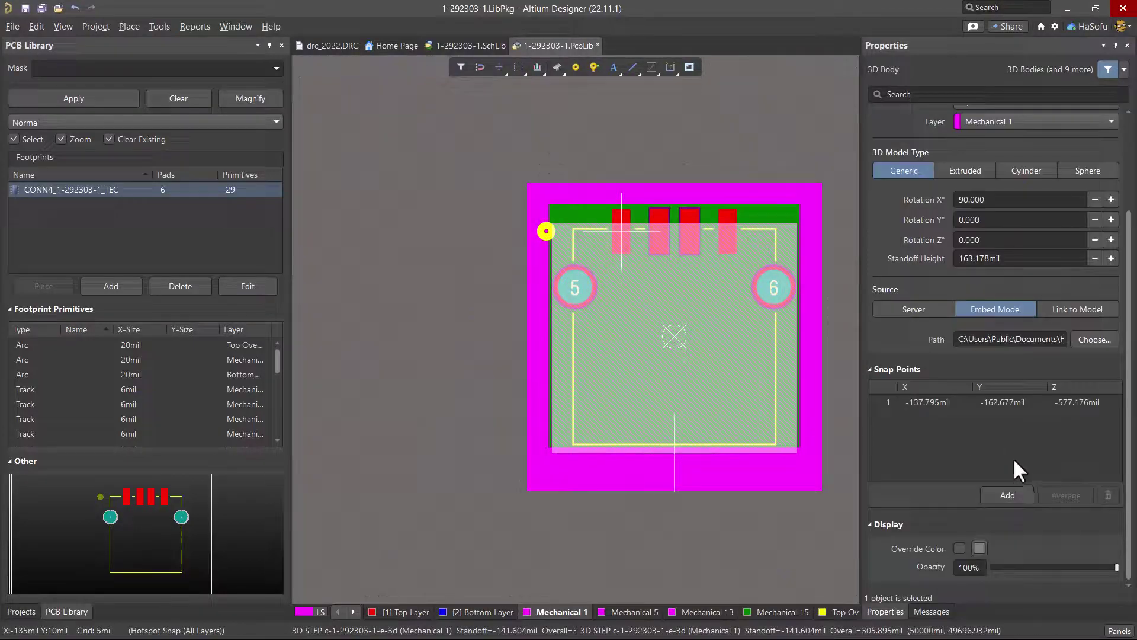
pyautogui.click(948, 403)
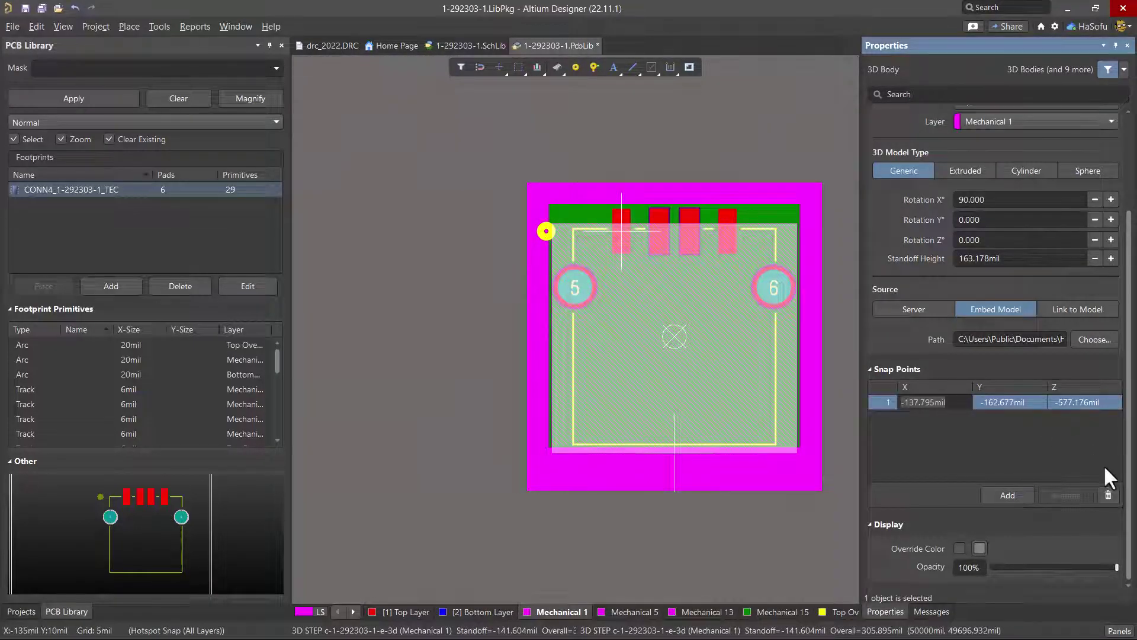
pyautogui.click(1109, 492)
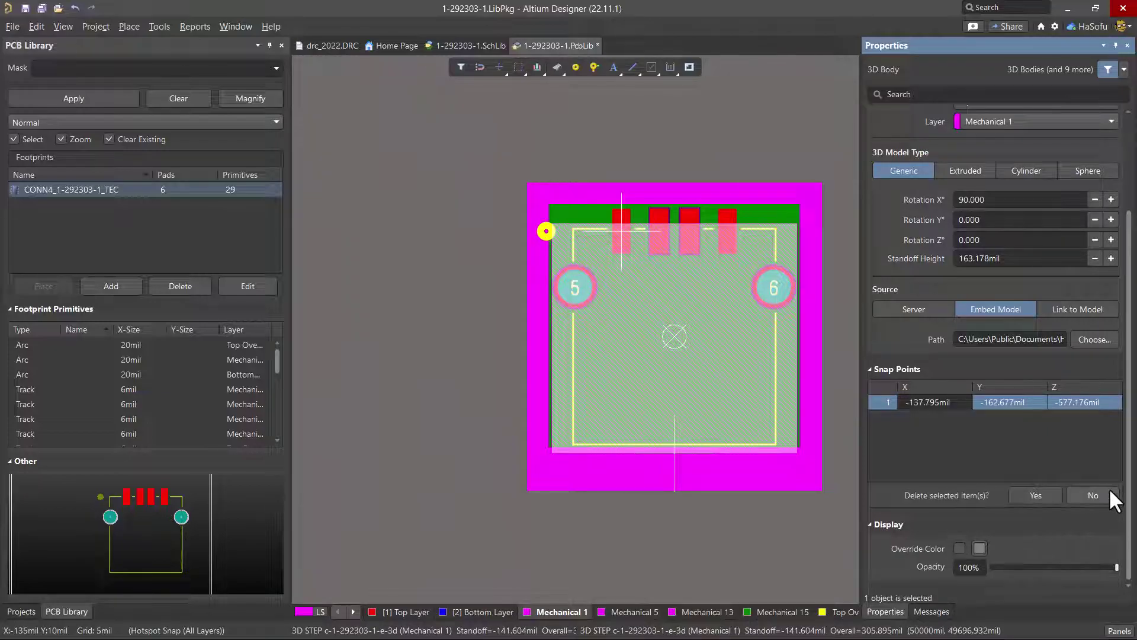
pyautogui.click(1034, 496)
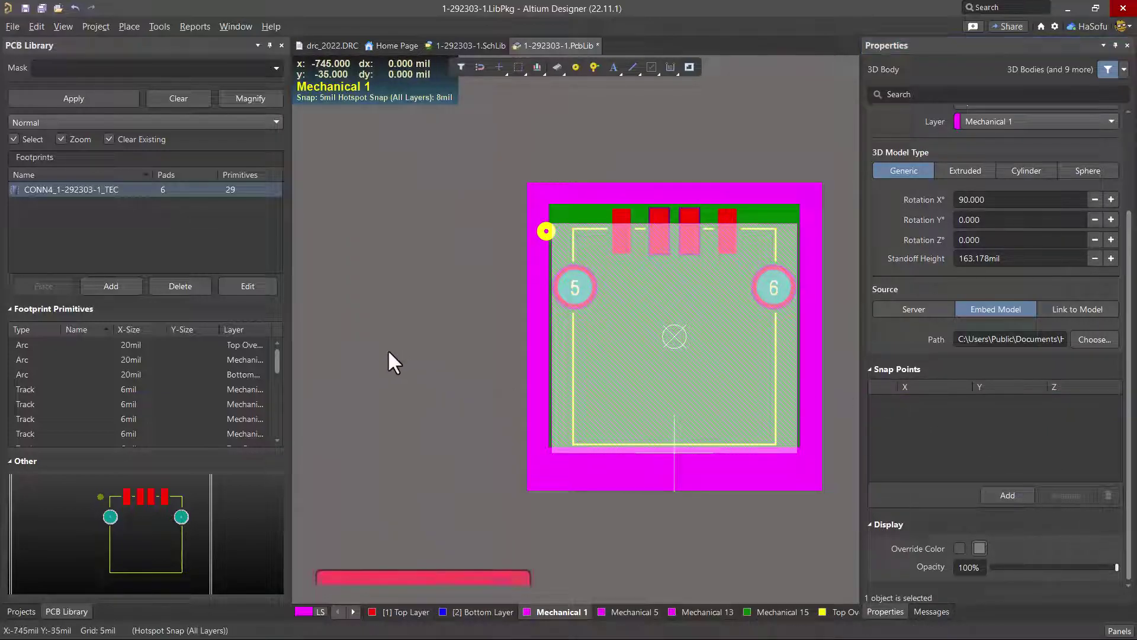
pyautogui.click(484, 362)
pyautogui.moveTo(552, 336); pyautogui.dragTo(367, 362)
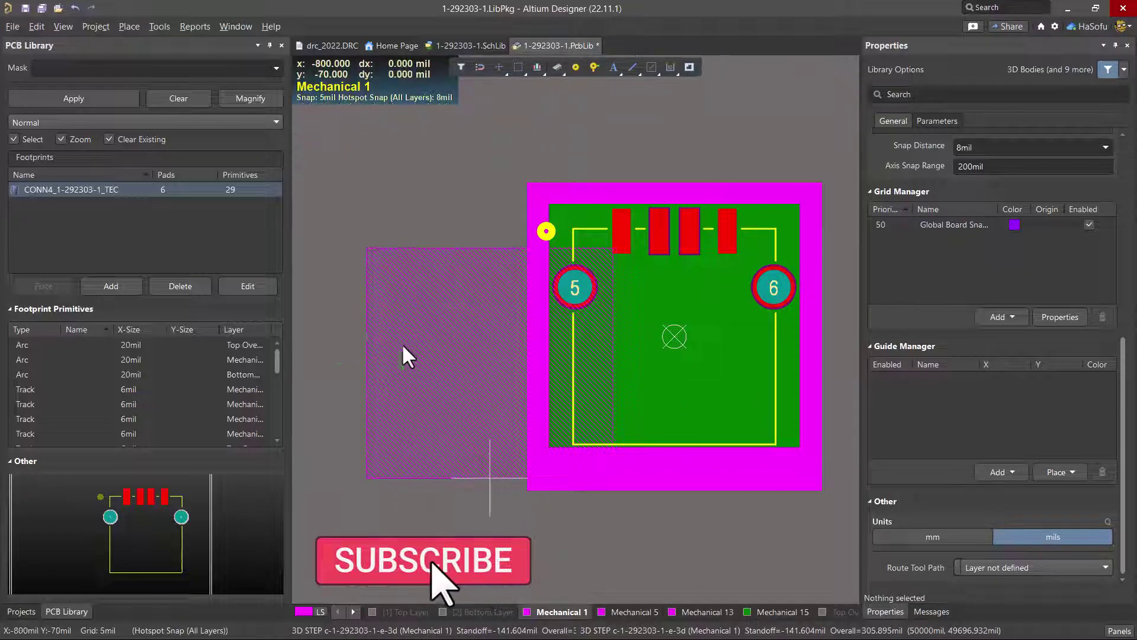
# Step: Show the connector body in 3D from the flipped side and bring its contact pins into close view
pyautogui.press('3')
pyautogui.keyDown('shift'); pyautogui.moveTo(426, 203); pyautogui.dragTo(580, 335, button='right'); pyautogui.keyUp('shift')
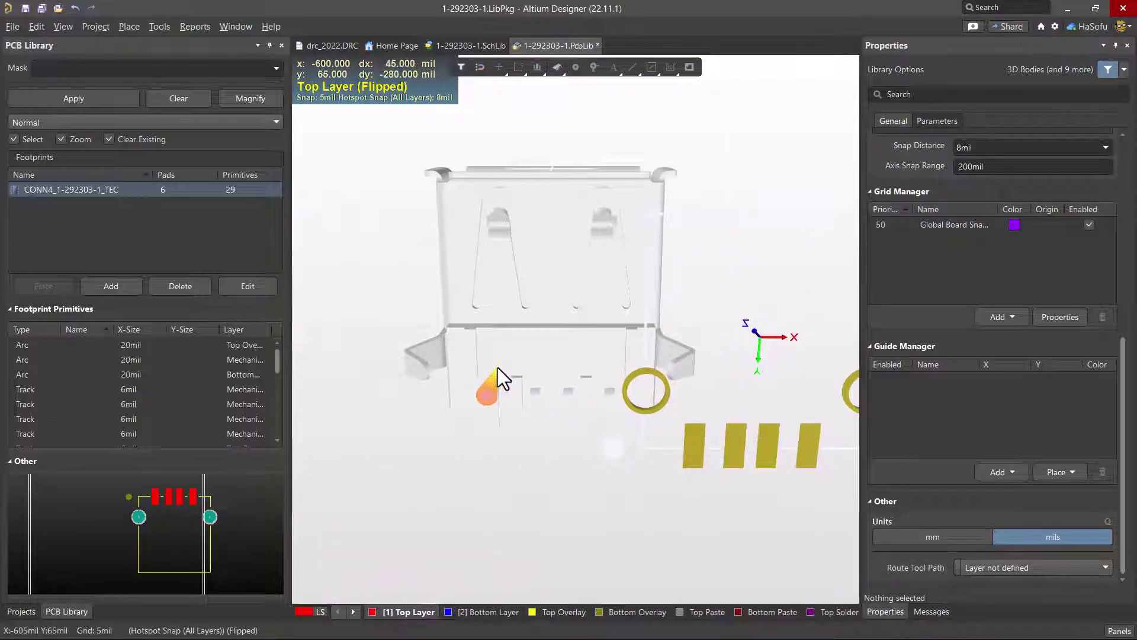
pyautogui.keyDown('shift'); pyautogui.moveTo(497, 367); pyautogui.dragTo(545, 304, button='right'); pyautogui.keyUp('shift')
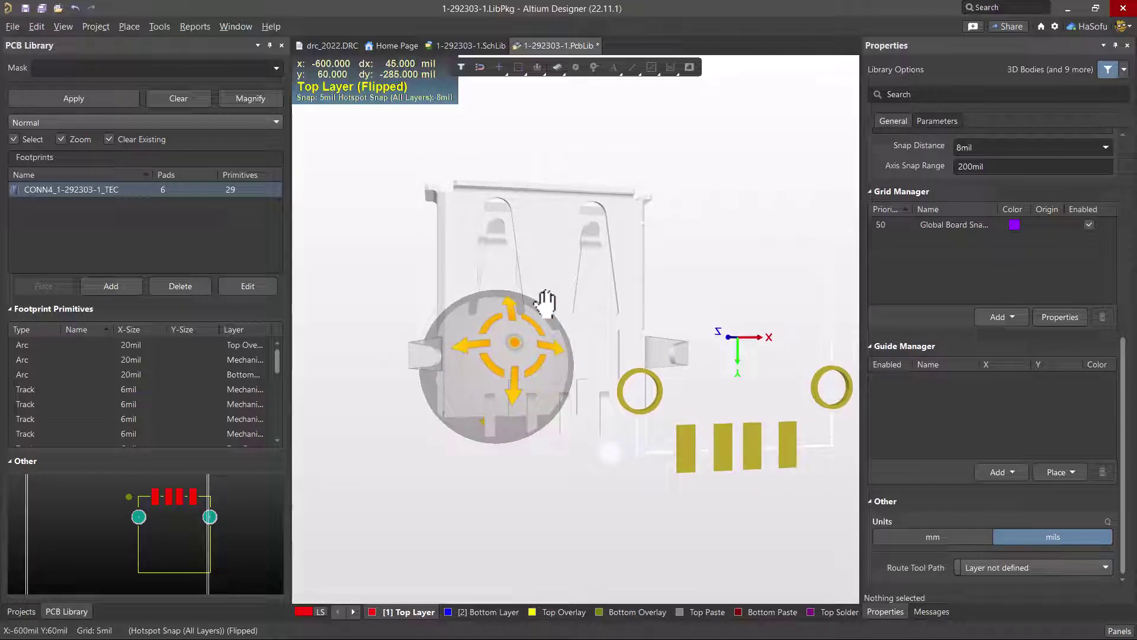
pyautogui.moveTo(479, 428); pyautogui.dragTo(479, 427, button='middle')
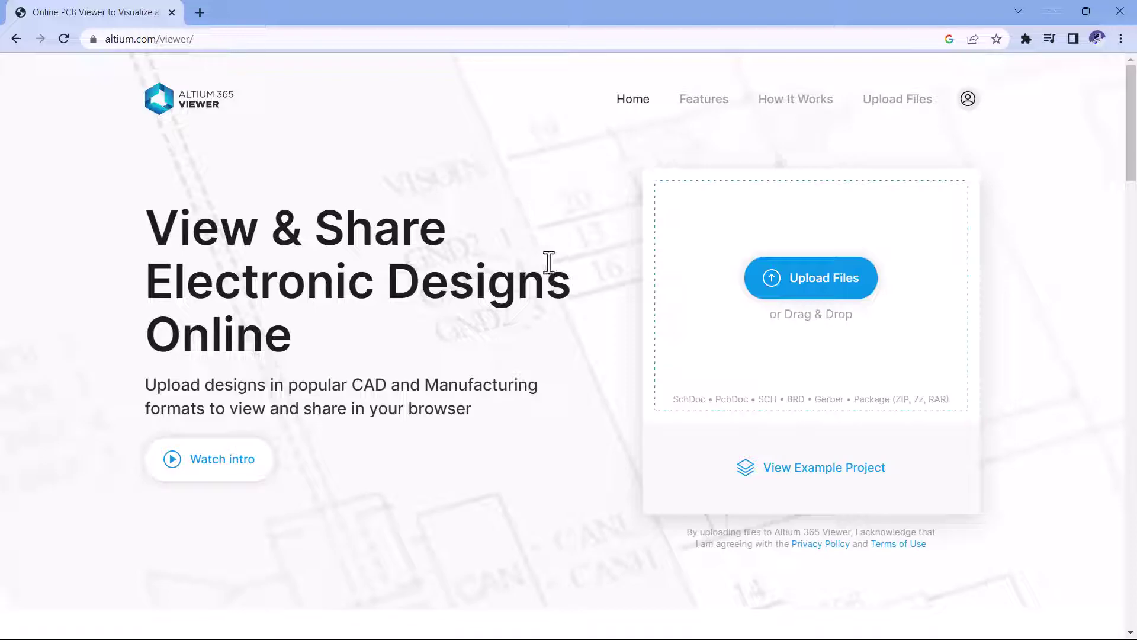
# Step: Switch to the browser and review the Altium 365 Viewer page's upload options, viewer features, how-it-works section and supported formats
pyautogui.scroll(-3, 562, 269)
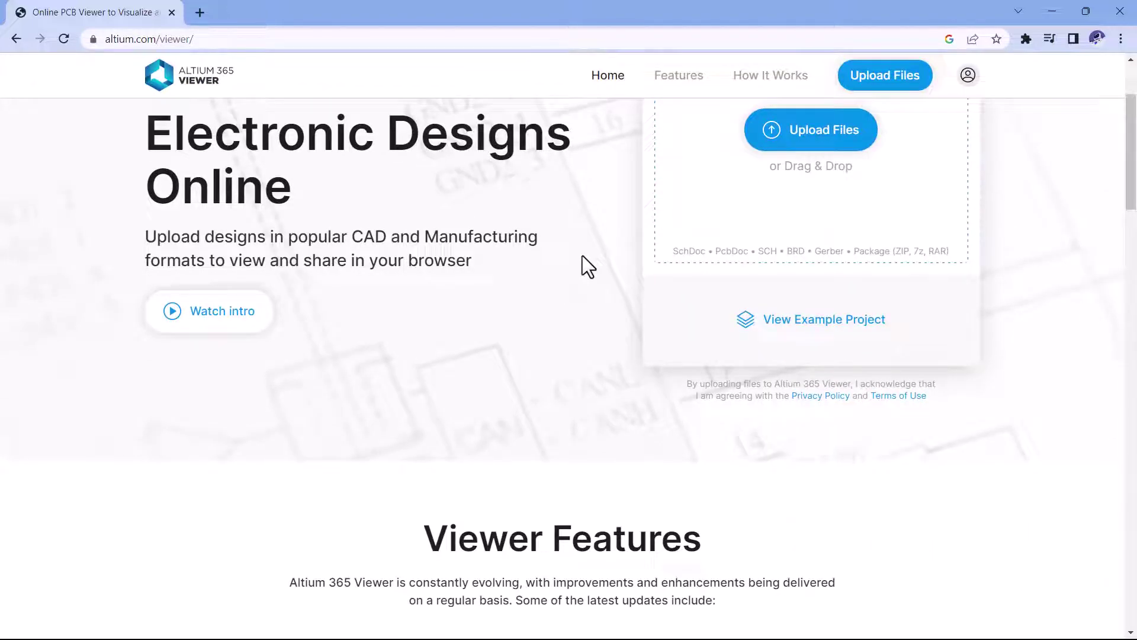
pyautogui.scroll(-1, 587, 260)
pyautogui.scroll(2, 588, 261)
pyautogui.scroll(-2, 588, 261)
pyautogui.scroll(-4, 587, 262)
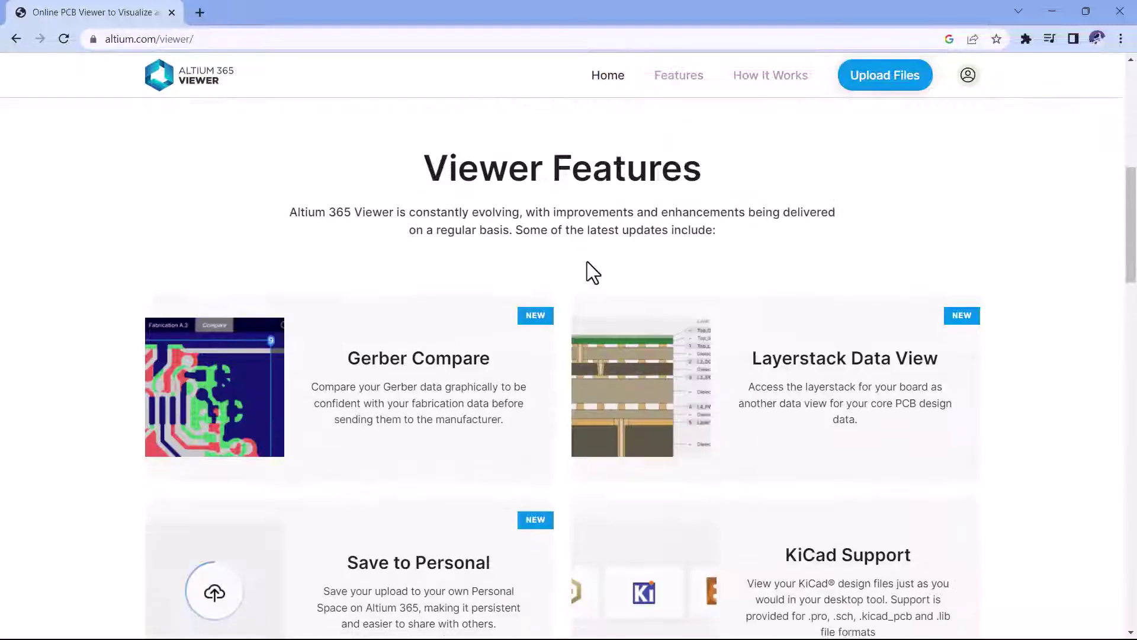
pyautogui.scroll(5, 590, 262)
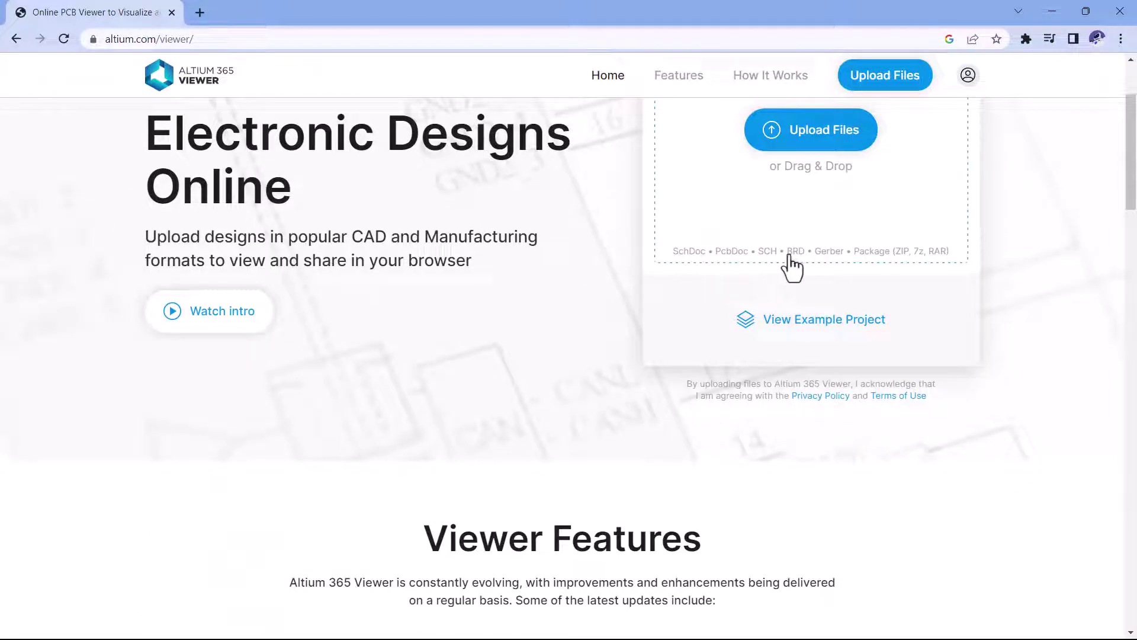
pyautogui.scroll(-5, 775, 296)
pyautogui.scroll(-6, 775, 296)
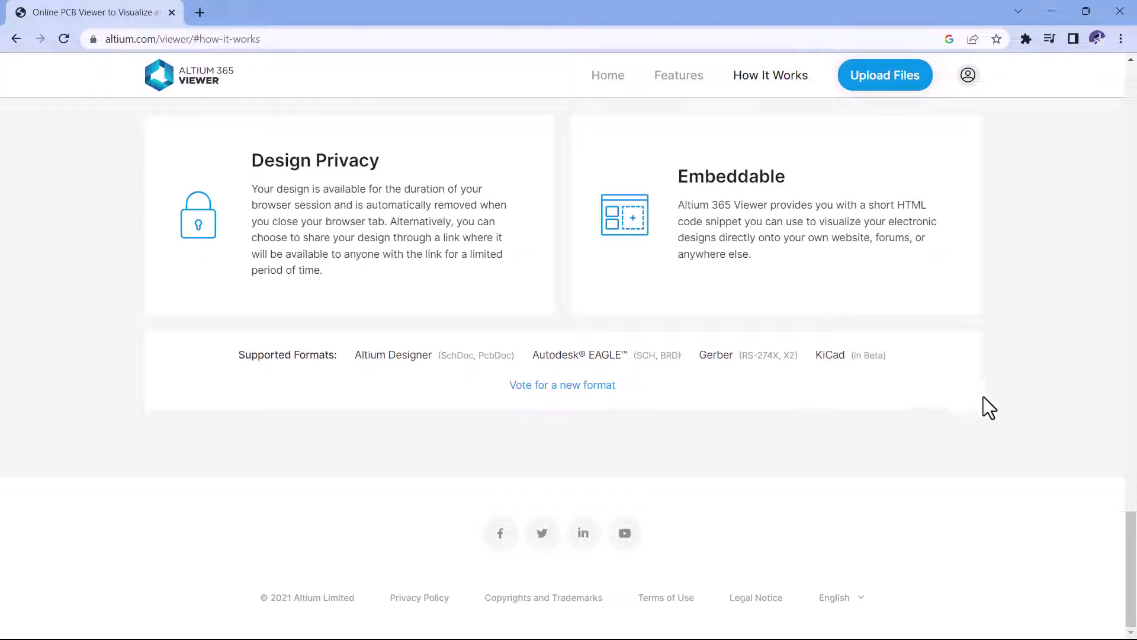
pyautogui.moveTo(1131, 538); pyautogui.dragTo(1130, 89)
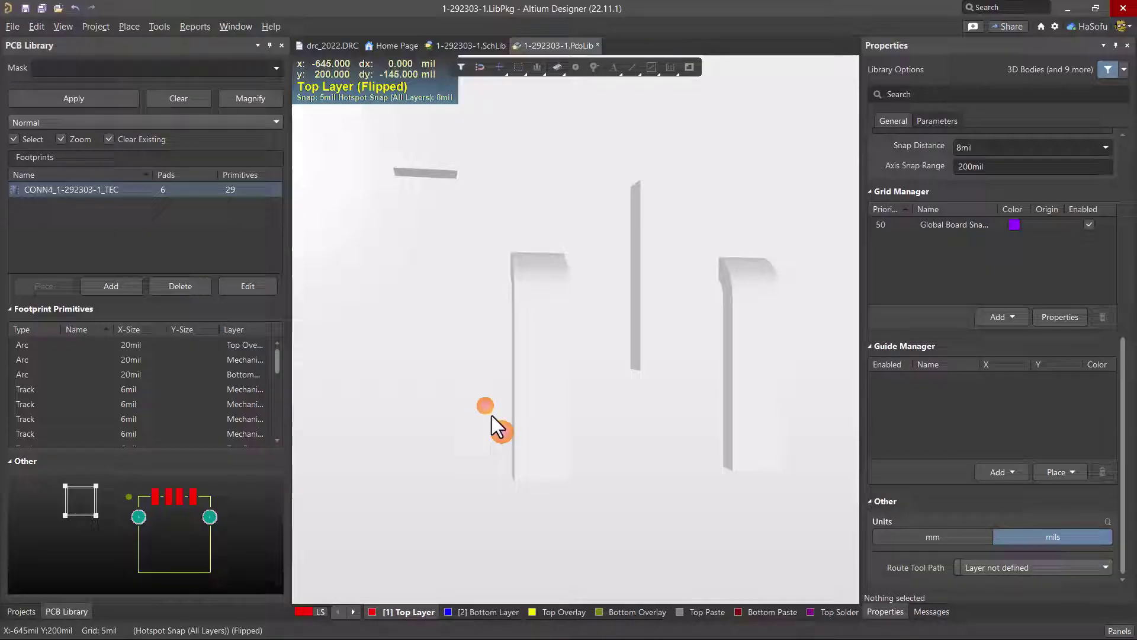
# Step: Add a snap point to the connector's 3D body at the midpoint between two diagonally opposite vertices of the first pin's contact face
pyautogui.keyDown('shift'); pyautogui.moveTo(496, 415); pyautogui.dragTo(587, 388, button='right'); pyautogui.keyUp('shift')
pyautogui.click(557, 536)
pyautogui.click(159, 26)
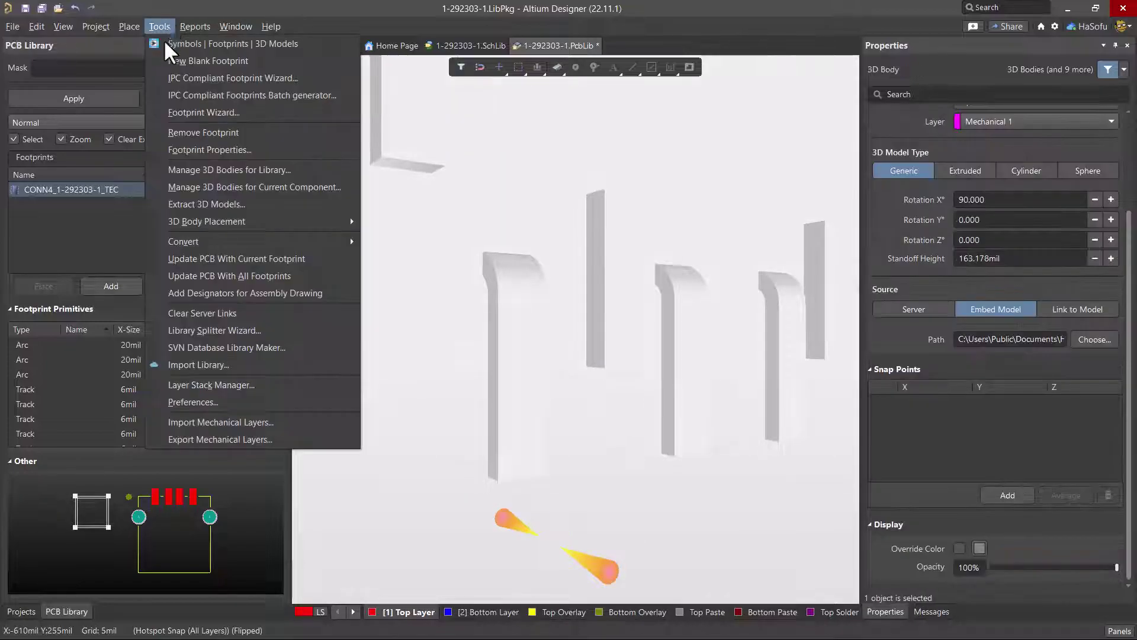
pyautogui.moveTo(272, 221)
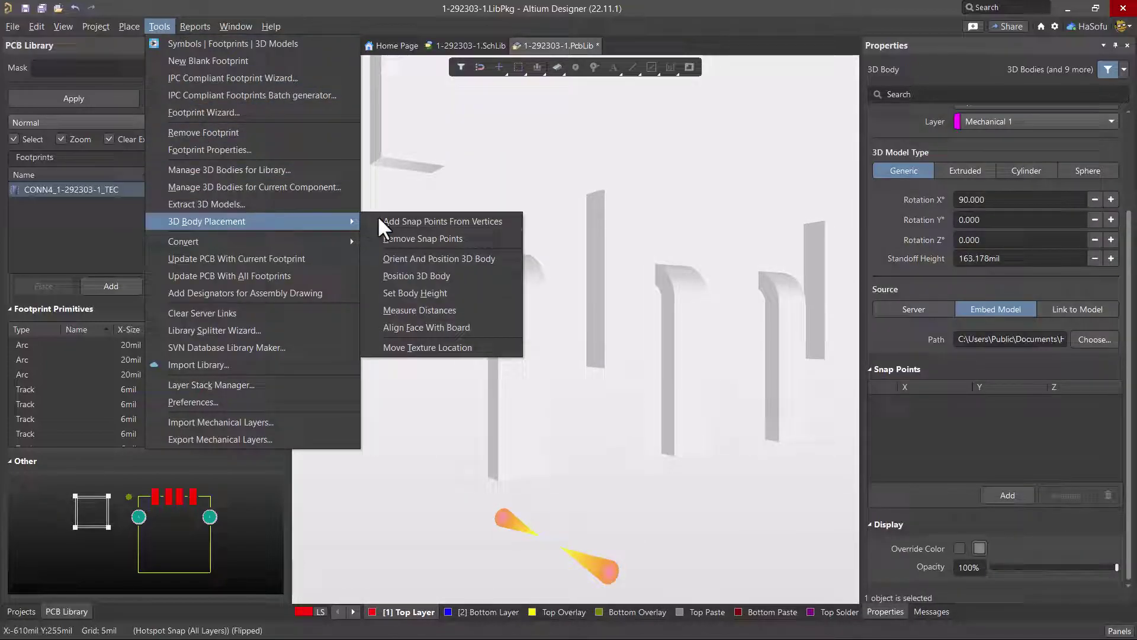
pyautogui.click(417, 220)
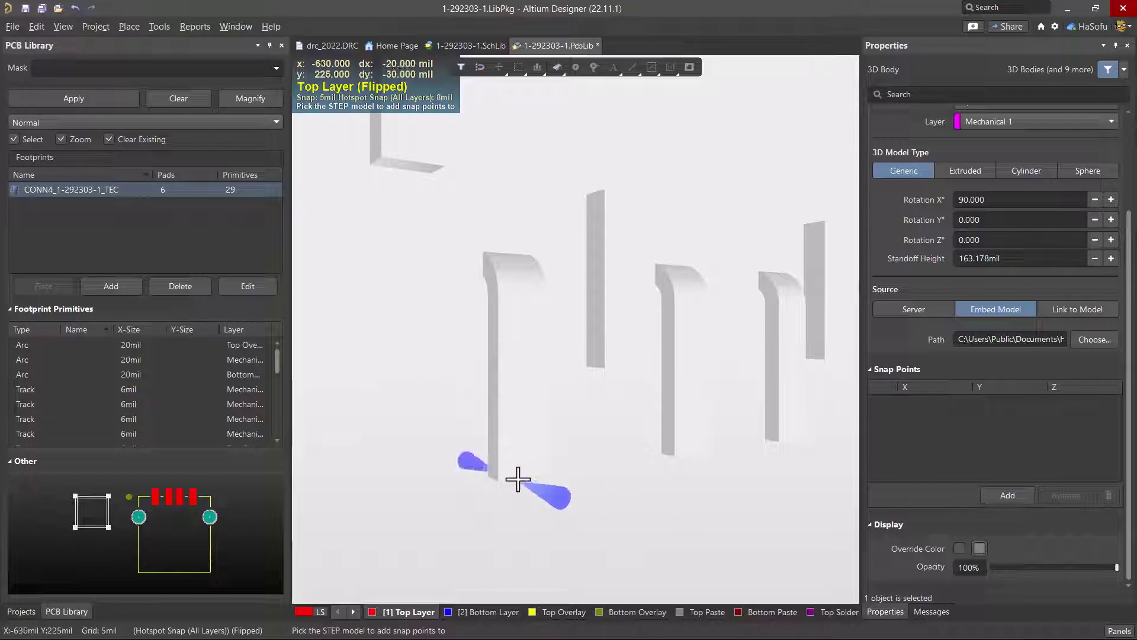
pyautogui.click(571, 147)
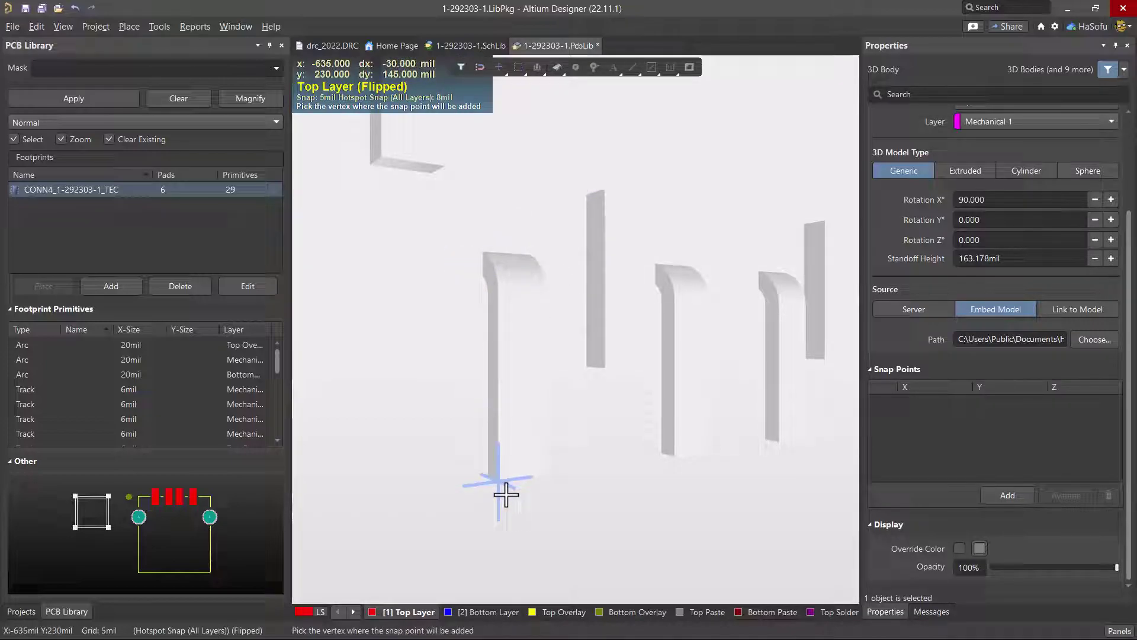
pyautogui.press('space')
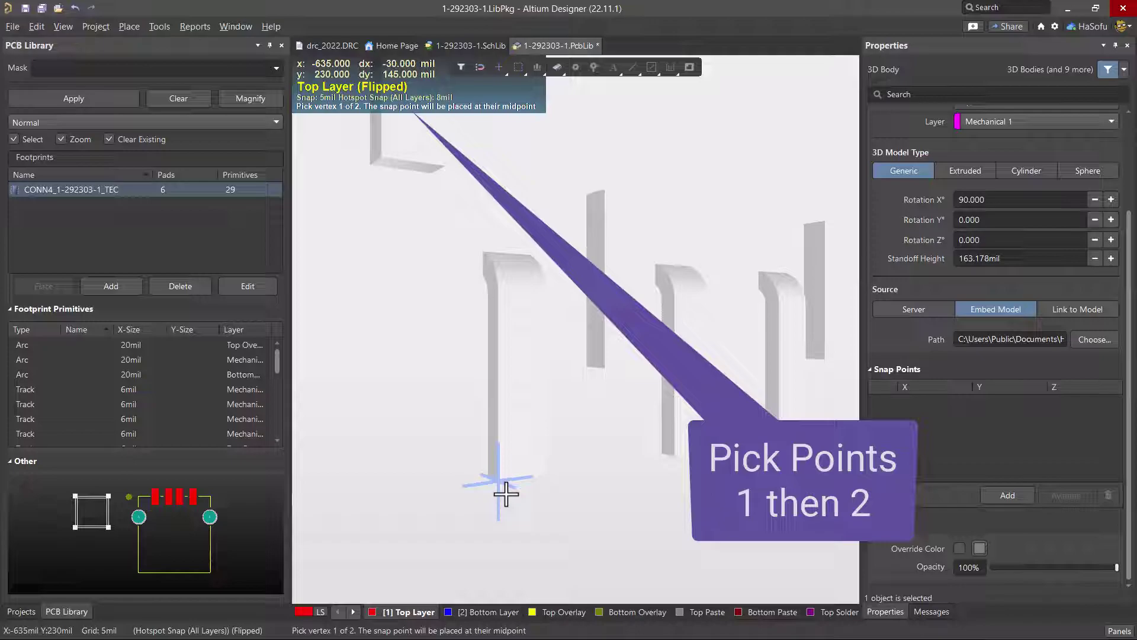
pyautogui.click(544, 385)
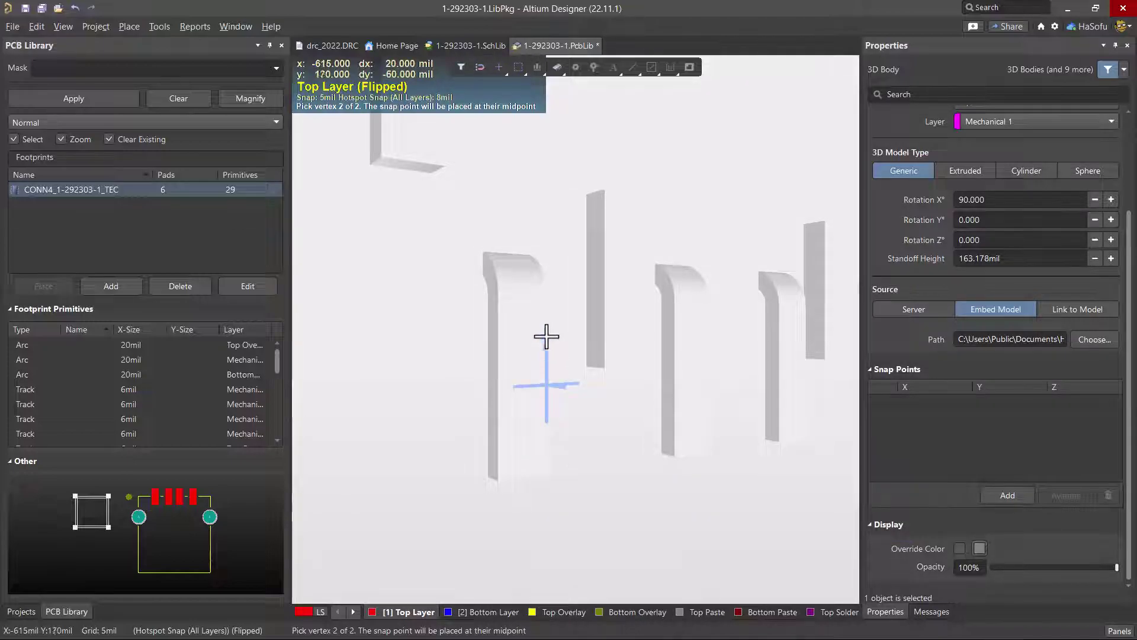
pyautogui.click(550, 298)
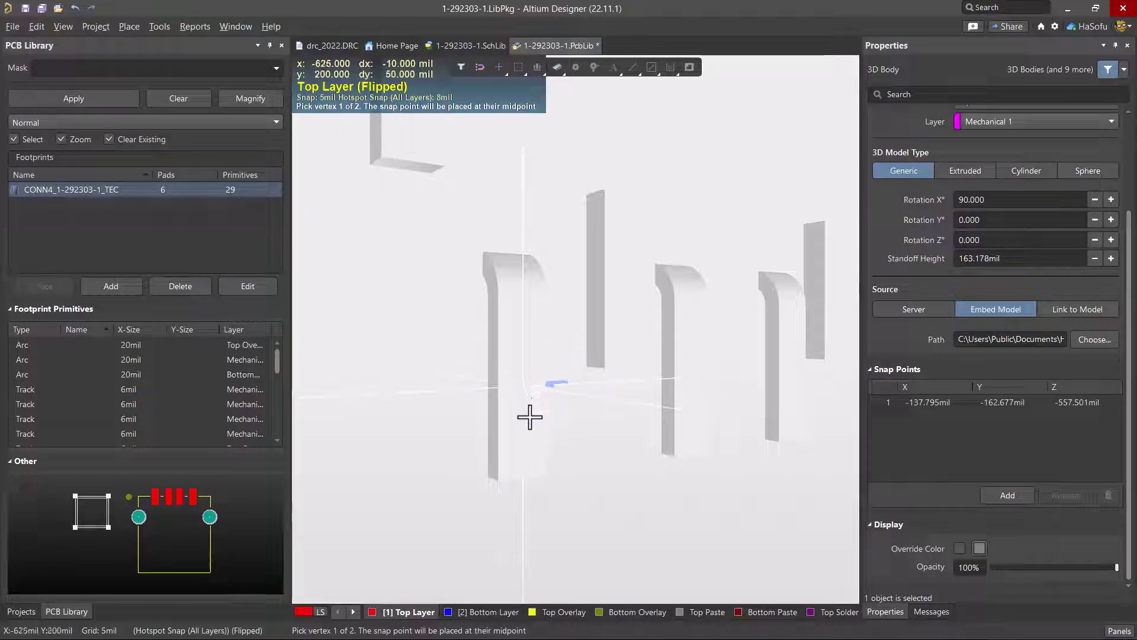
pyautogui.rightClick(582, 472)
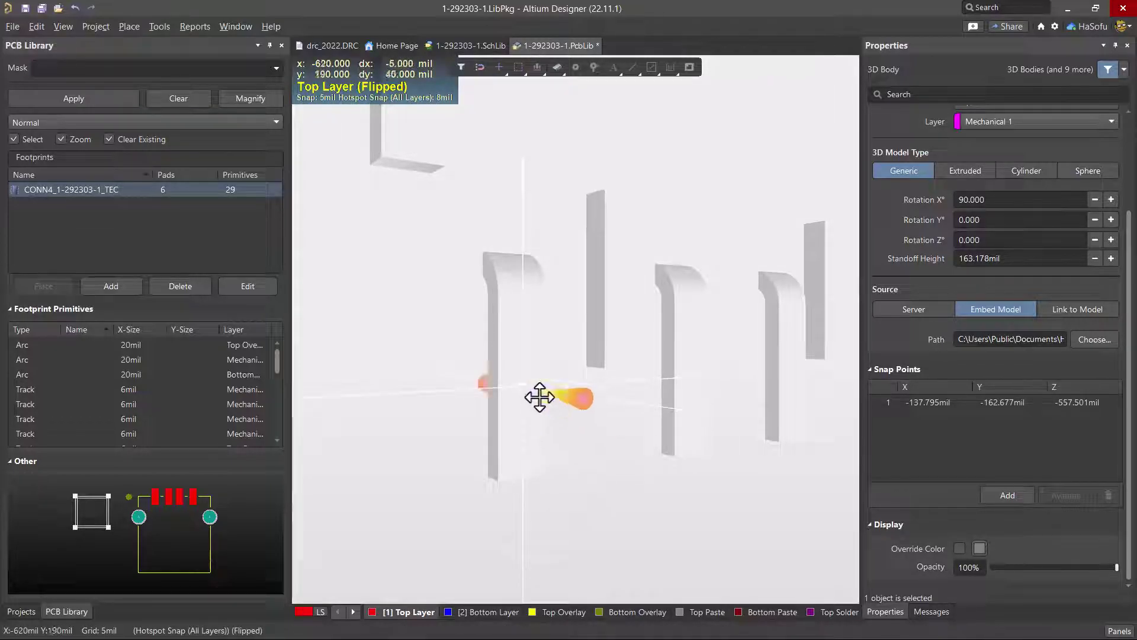
# Step: In the 2D layout, move the connector body by its midpoint snap point onto the centre of the leftmost rectangular pad
pyautogui.press('shift')
pyautogui.moveTo(519, 385); pyautogui.dragTo(382, 391)
pyautogui.keyDown('shift'); pyautogui.moveTo(382, 391); pyautogui.dragTo(368, 388, button='right'); pyautogui.keyUp('shift')
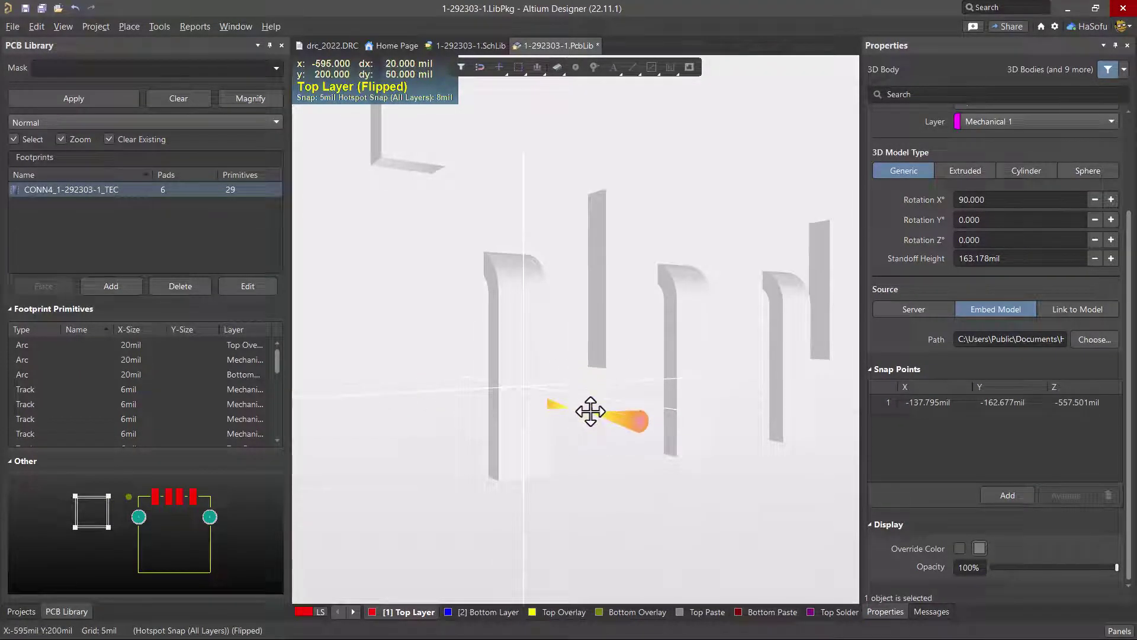
pyautogui.moveTo(548, 321); pyautogui.dragTo(643, 513)
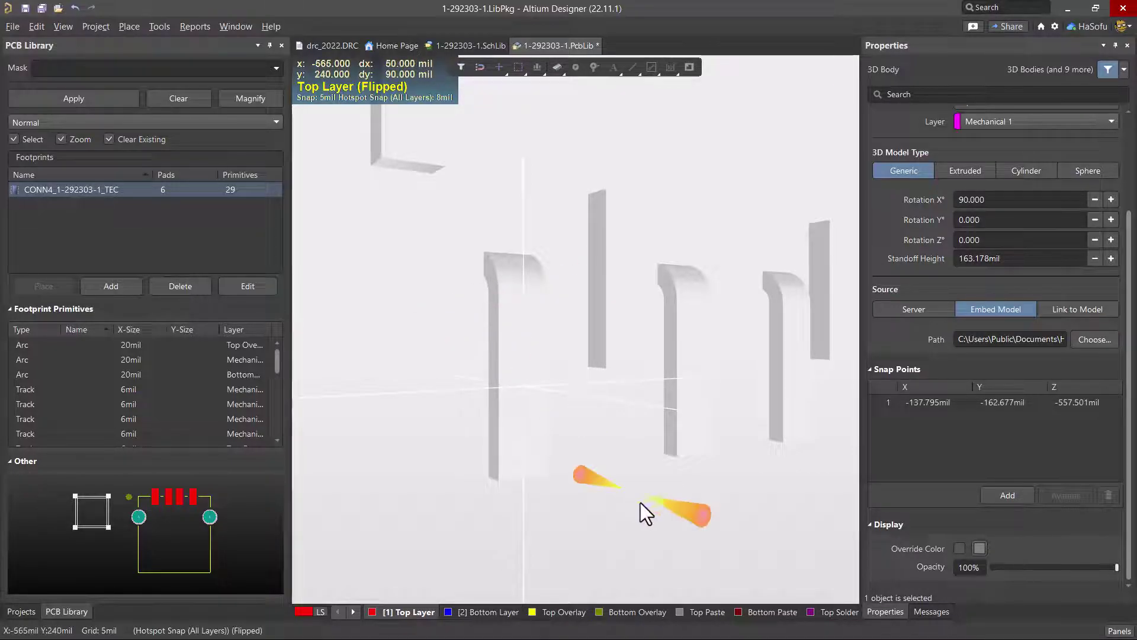
pyautogui.press('2')
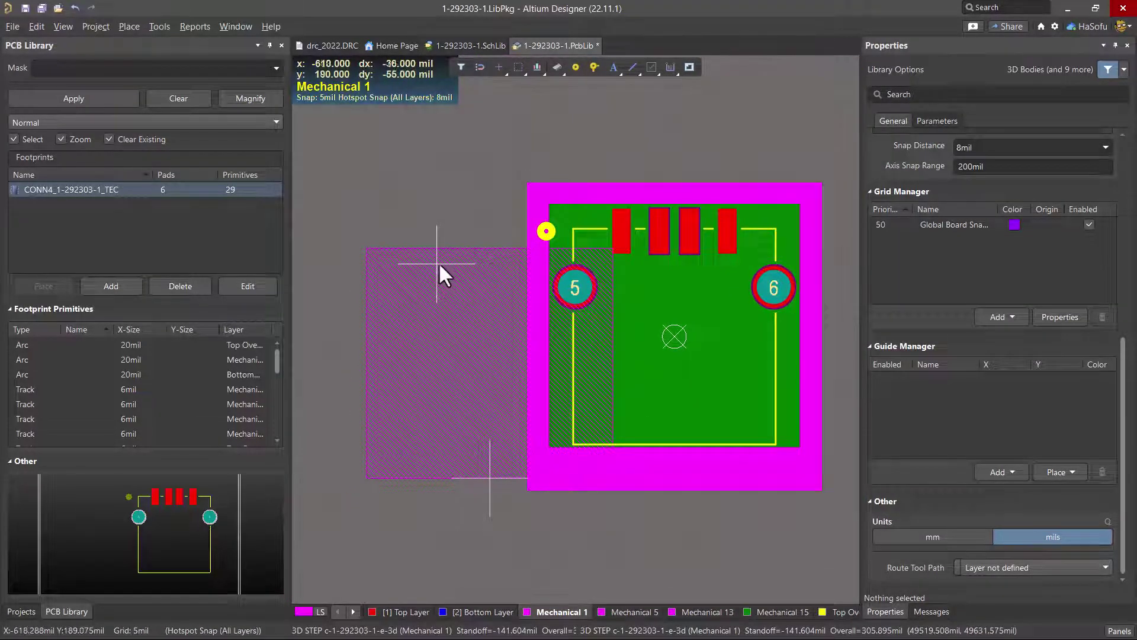
pyautogui.moveTo(439, 262)
pyautogui.mouseDown()
pyautogui.moveTo(605, 242)
pyautogui.moveTo(621, 229)
pyautogui.mouseUp()
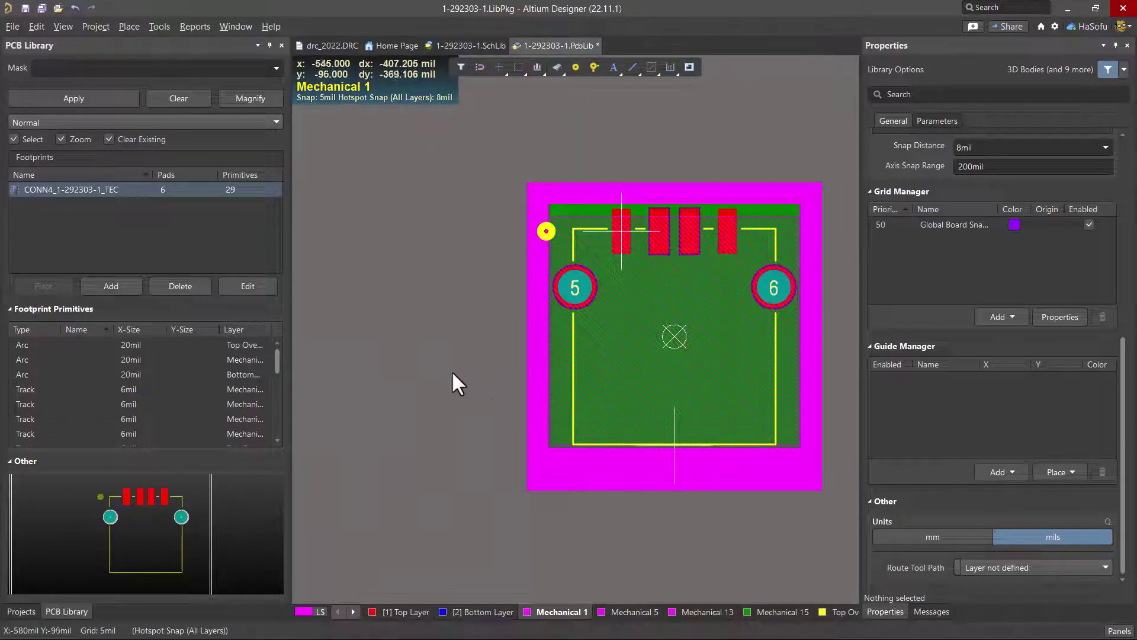
# Step: Examine the connector's pins against the pads and mounting holes in 3D from both sides of the board
pyautogui.press('3')
pyautogui.keyDown('shift'); pyautogui.moveTo(445, 368); pyautogui.dragTo(470, 350, button='right'); pyautogui.keyUp('shift')
pyautogui.keyDown('ctrl'); pyautogui.scroll(-2, 471, 350); pyautogui.keyUp('ctrl')
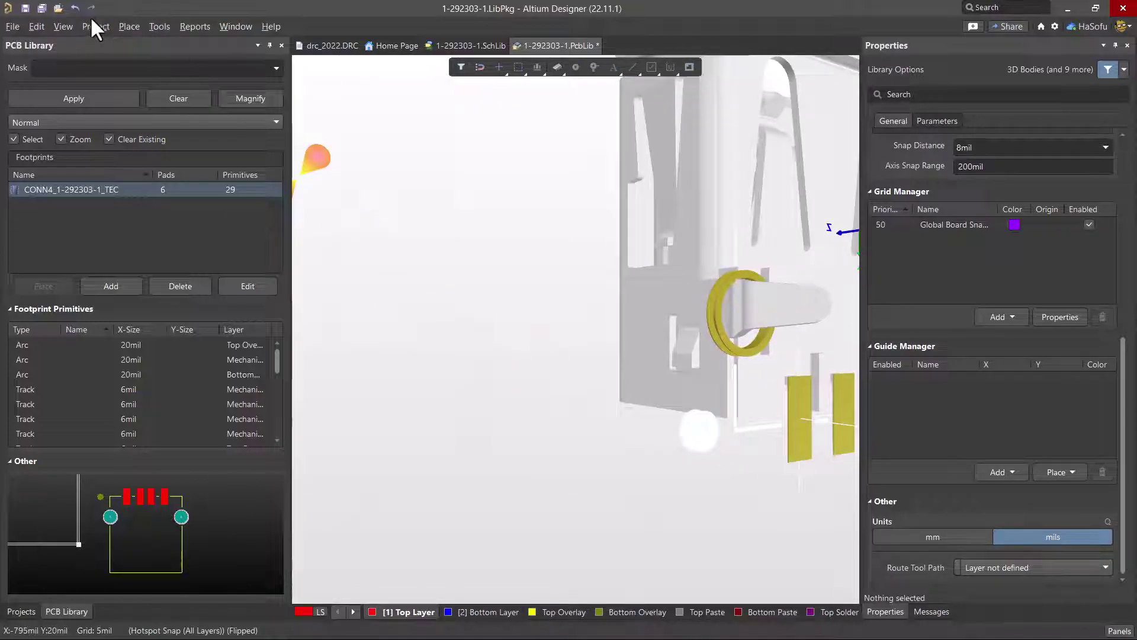
pyautogui.click(64, 26)
pyautogui.moveTo(158, 254)
pyautogui.click(222, 262)
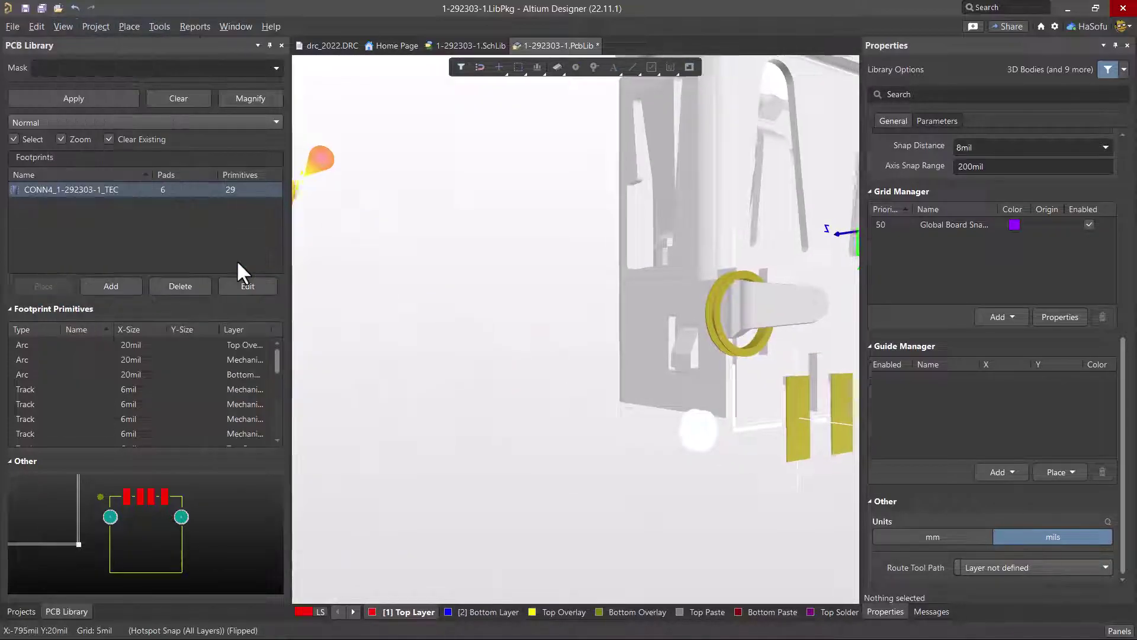
pyautogui.moveTo(665, 351); pyautogui.dragTo(527, 427, button='right')
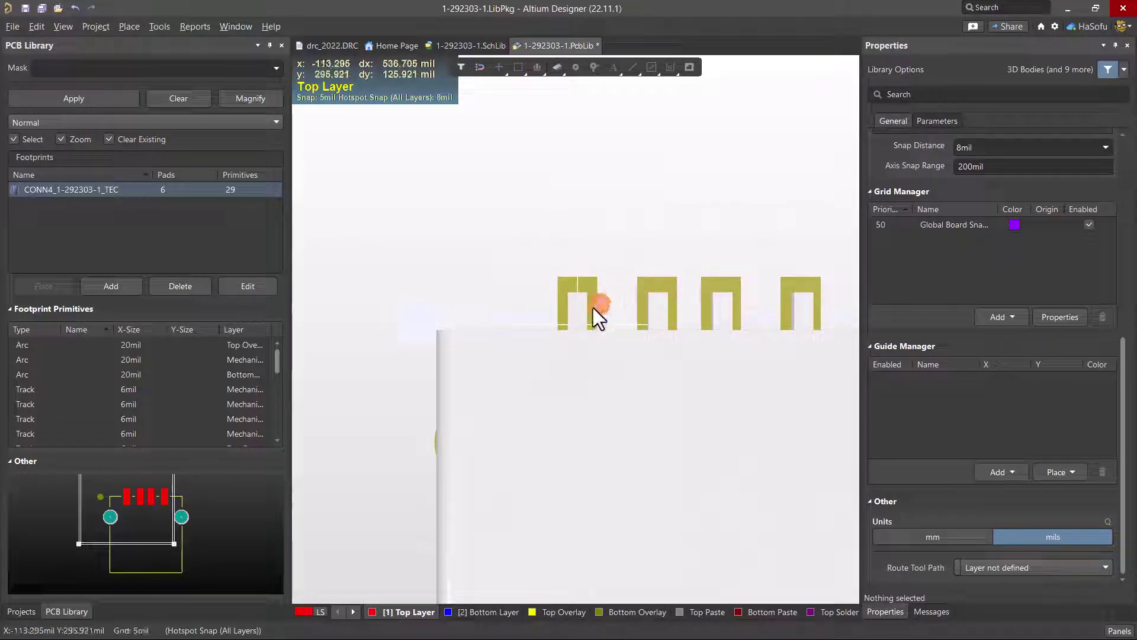
pyautogui.moveTo(568, 288); pyautogui.dragTo(569, 289, button='middle')
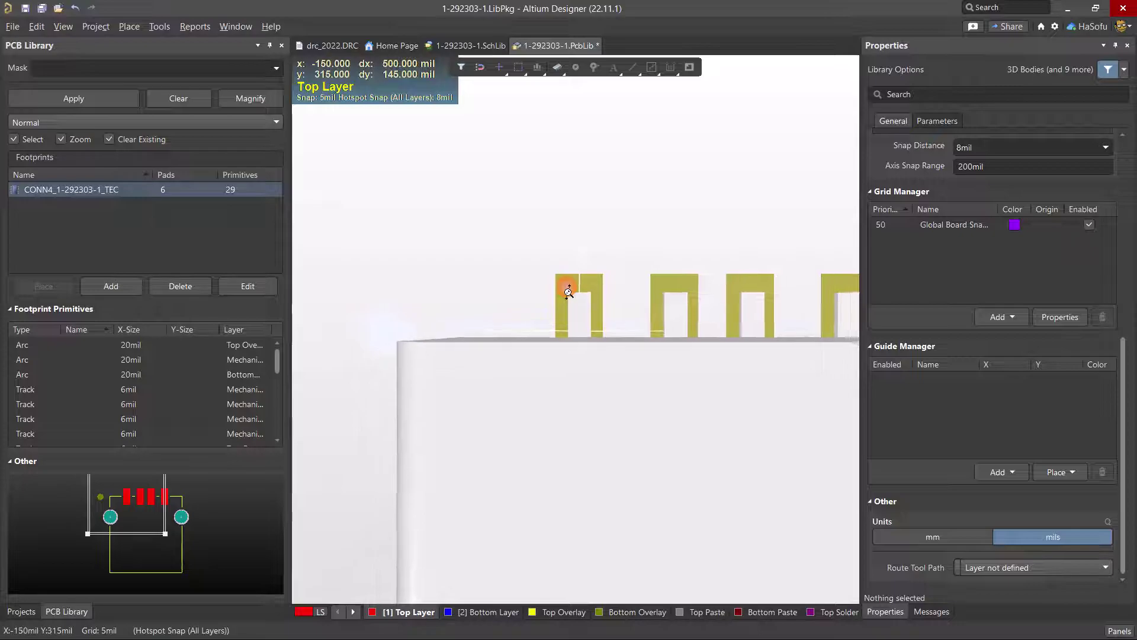
pyautogui.moveTo(544, 340); pyautogui.dragTo(481, 407, button='right')
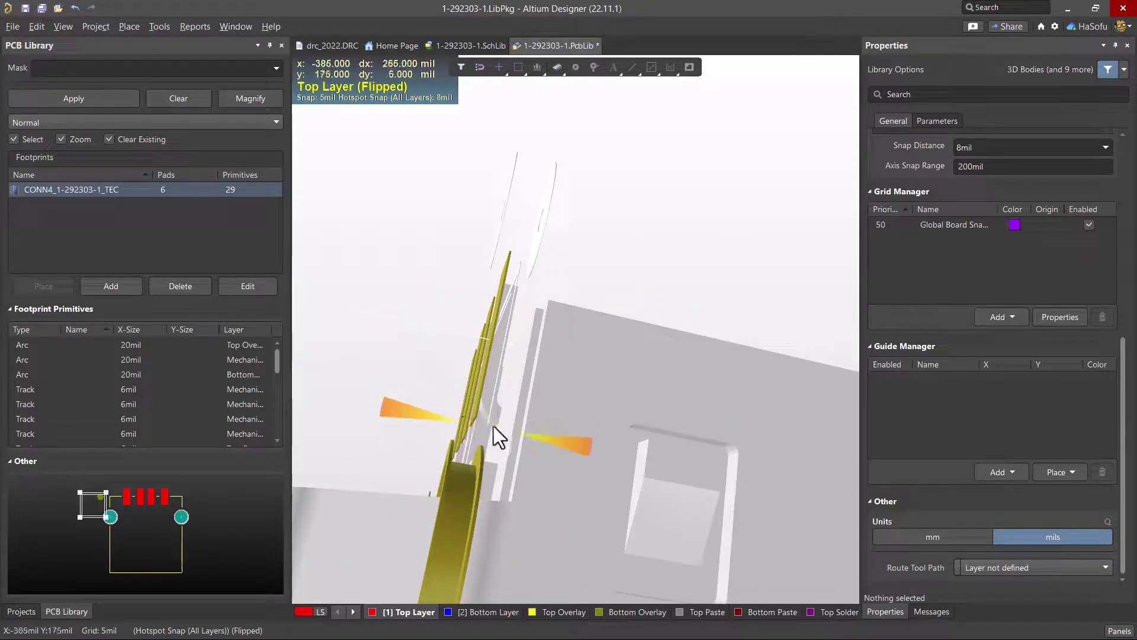
pyautogui.keyDown('shift'); pyautogui.moveTo(550, 297); pyautogui.dragTo(430, 367, button='right'); pyautogui.keyUp('shift')
pyautogui.keyDown('shift'); pyautogui.moveTo(767, 371); pyautogui.dragTo(494, 321, button='right'); pyautogui.keyUp('shift')
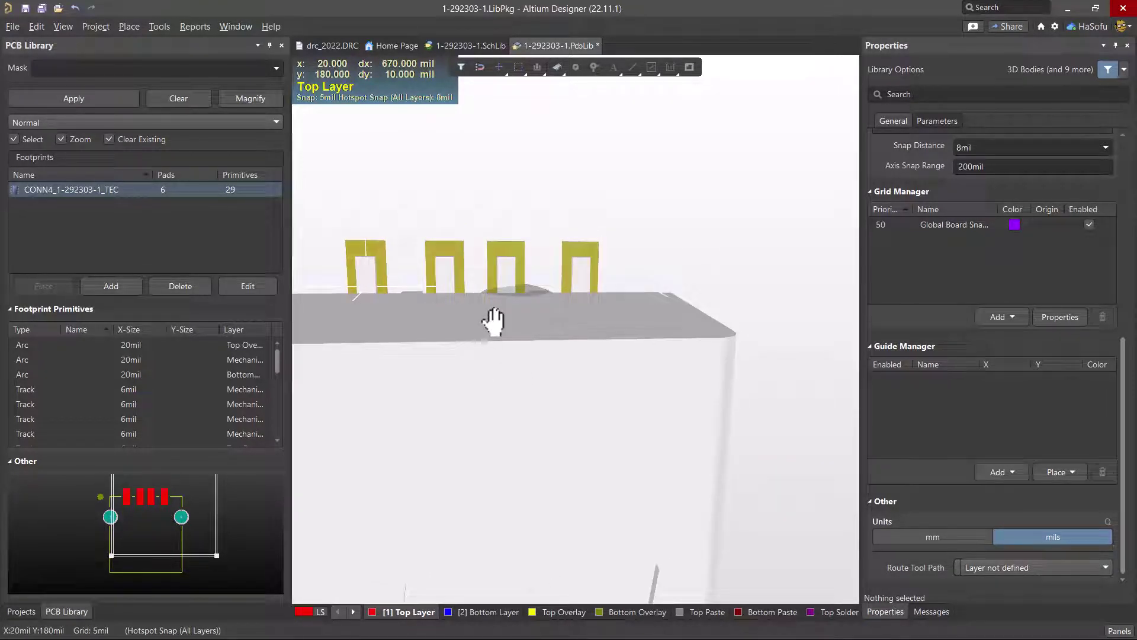
pyautogui.moveTo(476, 212); pyautogui.dragTo(634, 207, button='right')
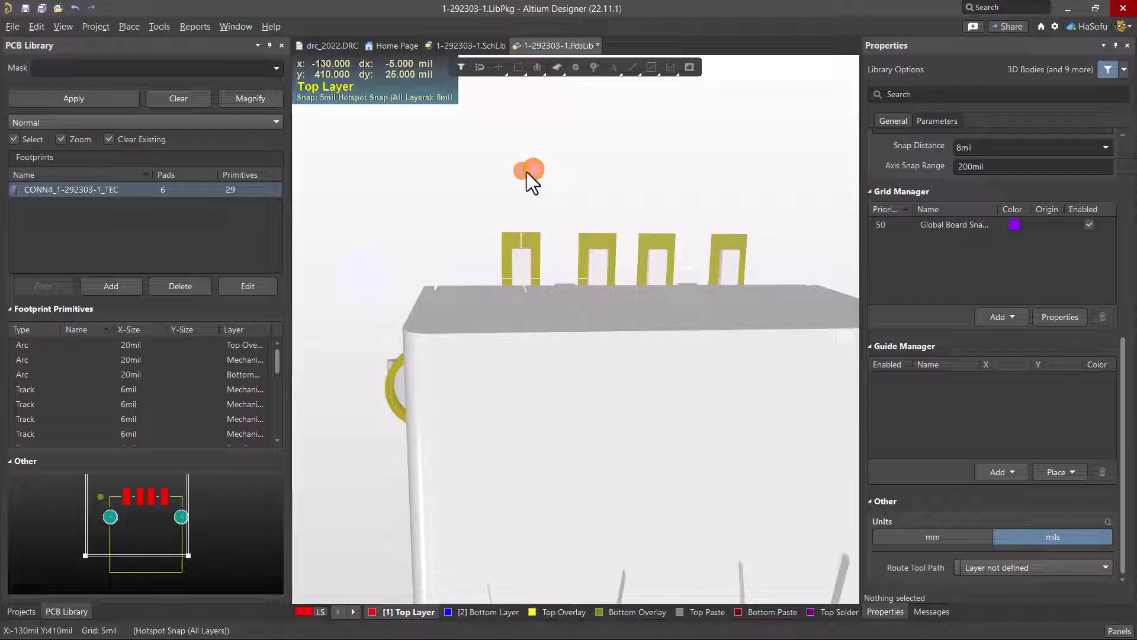
pyautogui.click(570, 185)
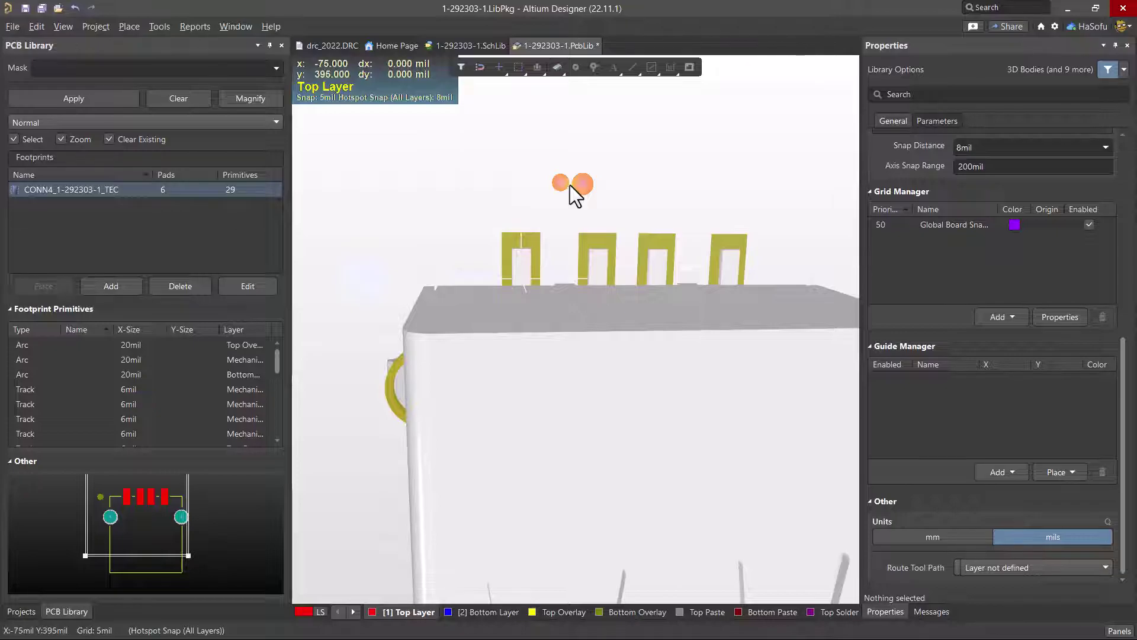
# Step: Return to the 2D layout and save the 1-292303-1.PcbLib footprint library
pyautogui.press('2')
pyautogui.moveTo(626, 290); pyautogui.dragTo(573, 344, button='right')
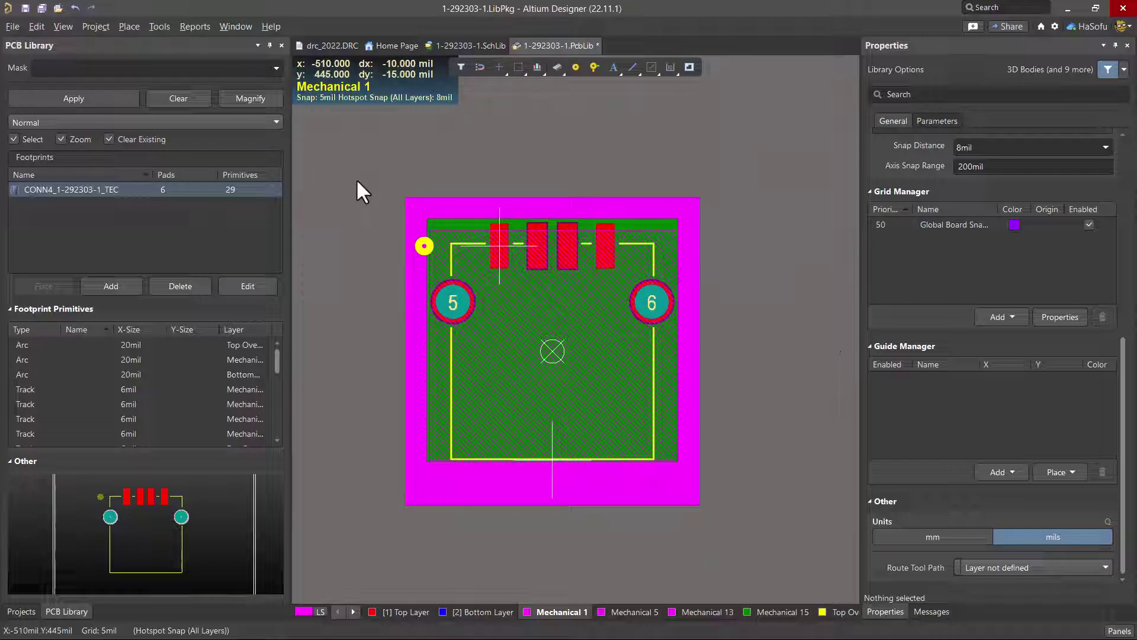
pyautogui.click(37, 8)
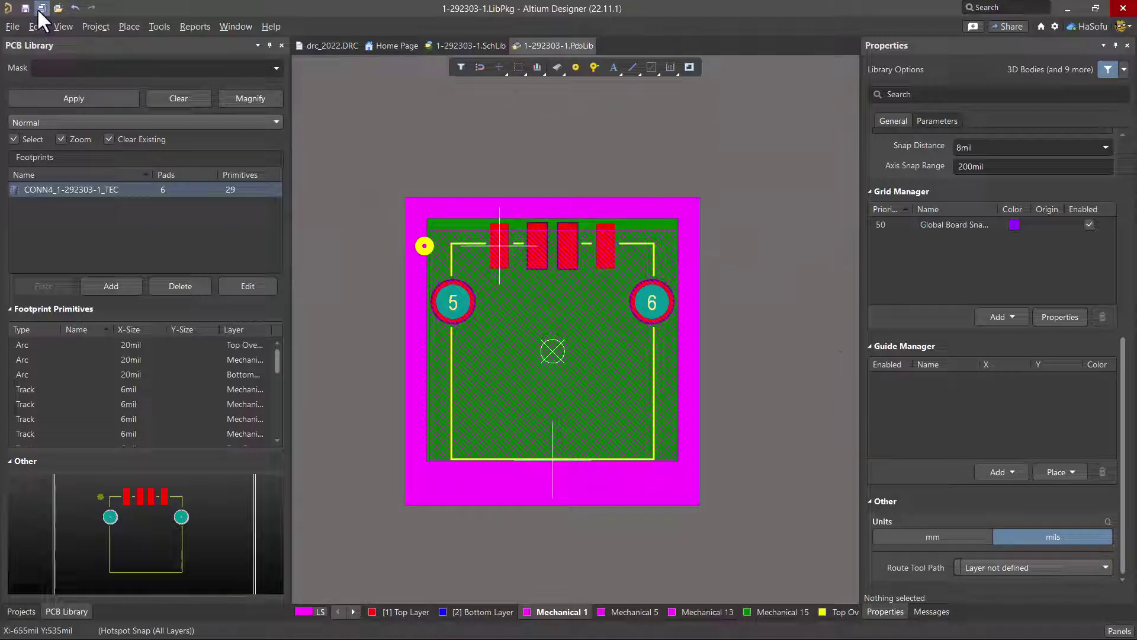
pyautogui.click(460, 158)
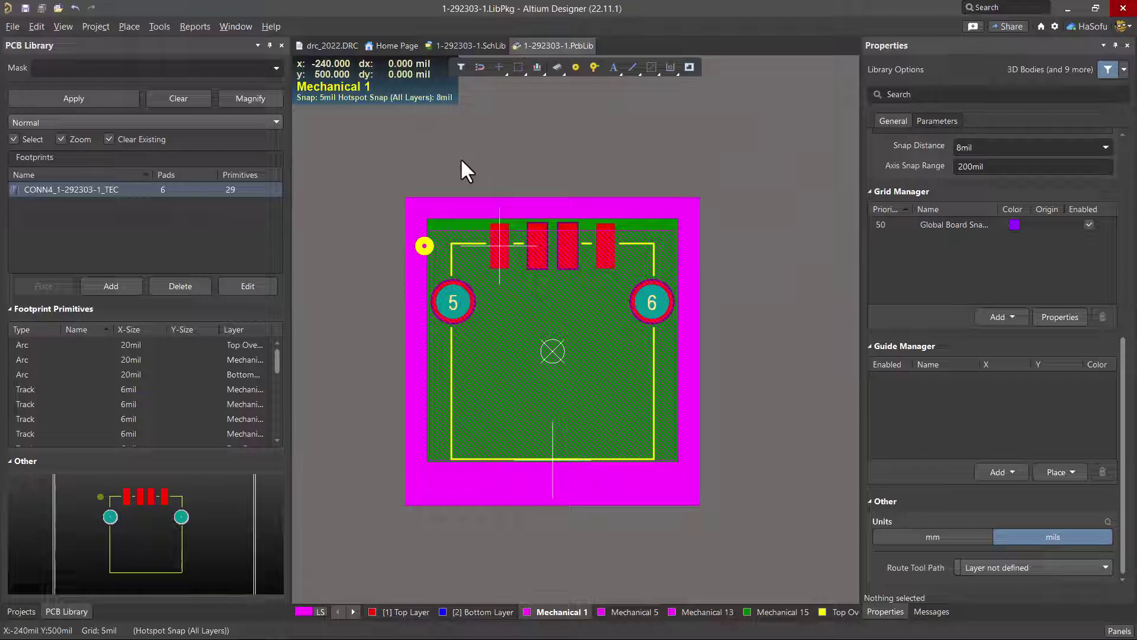